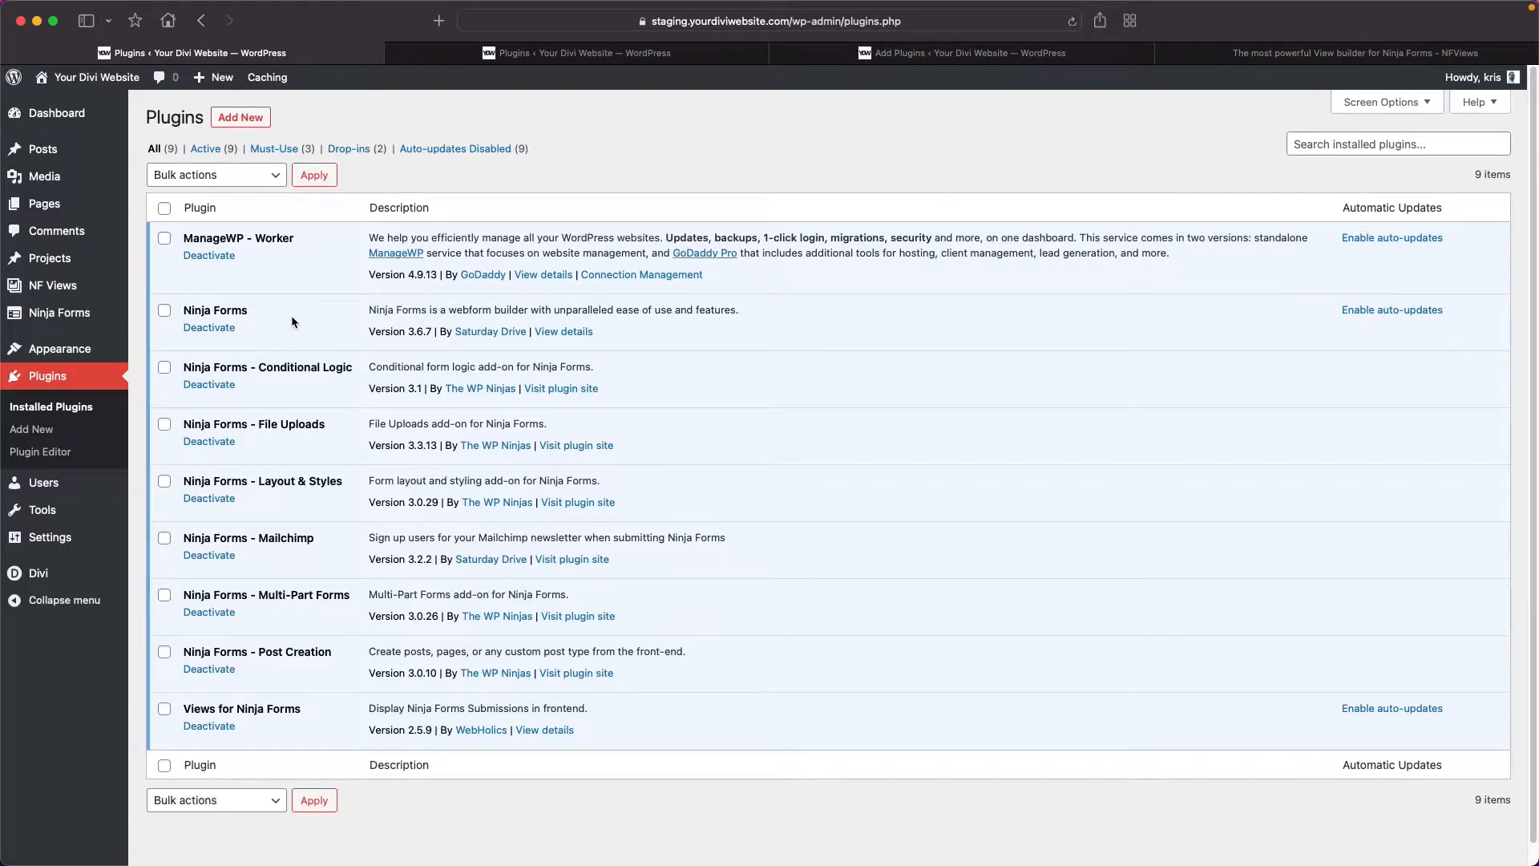
Review the installed Ninja Forms plugins, the Views for Ninja Forms listing and the NF Views pricing plans, closing the extra plugin tabs.
{"action": "scroll", "coordinate": [276, 311], "scroll_direction": "down", "scroll_amount": 1}
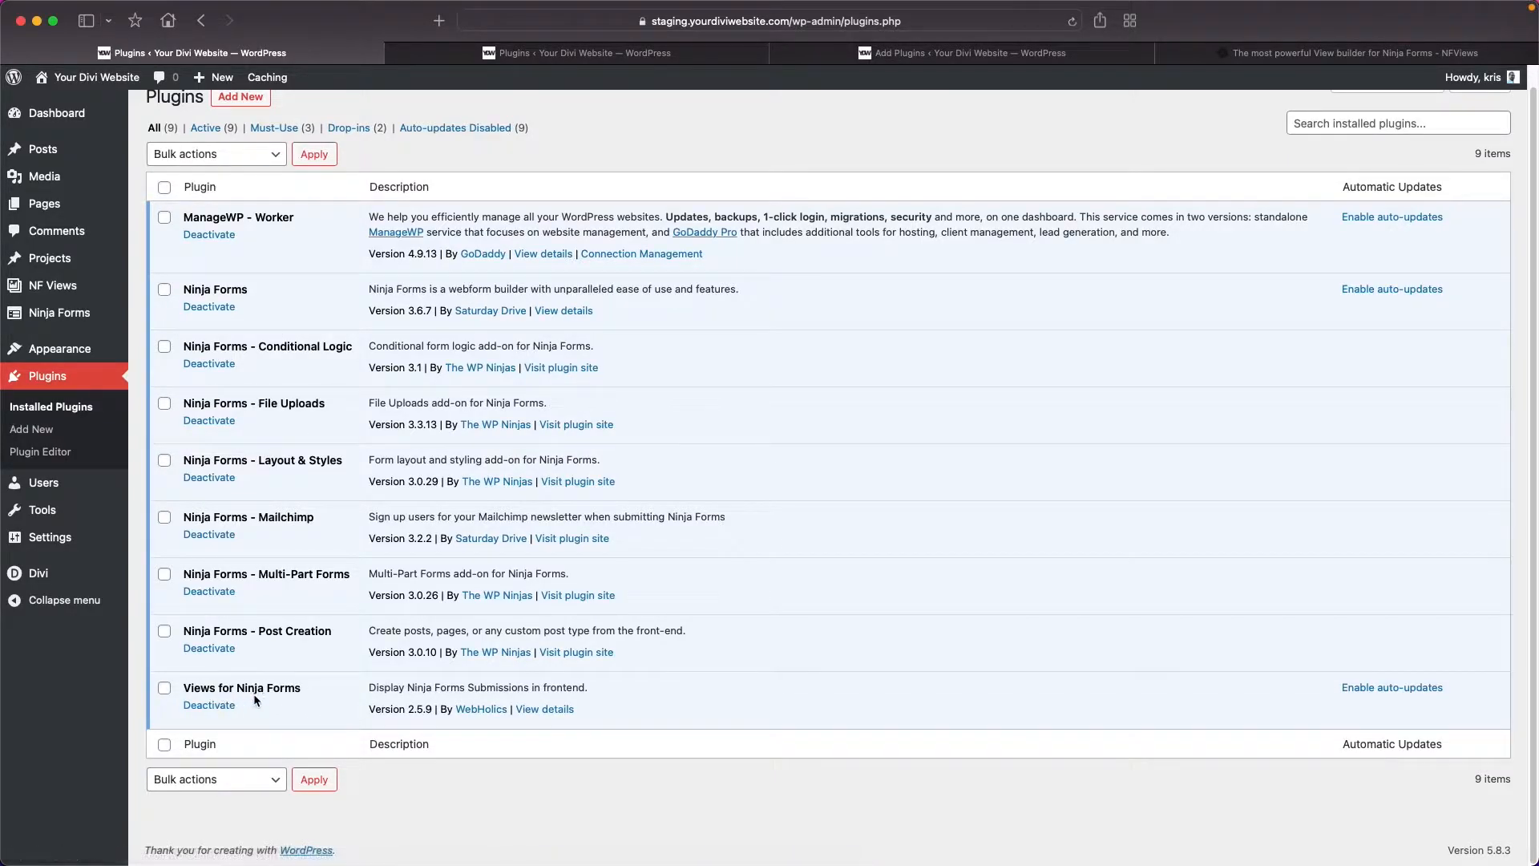
{"action": "left_click", "coordinate": [810, 53]}
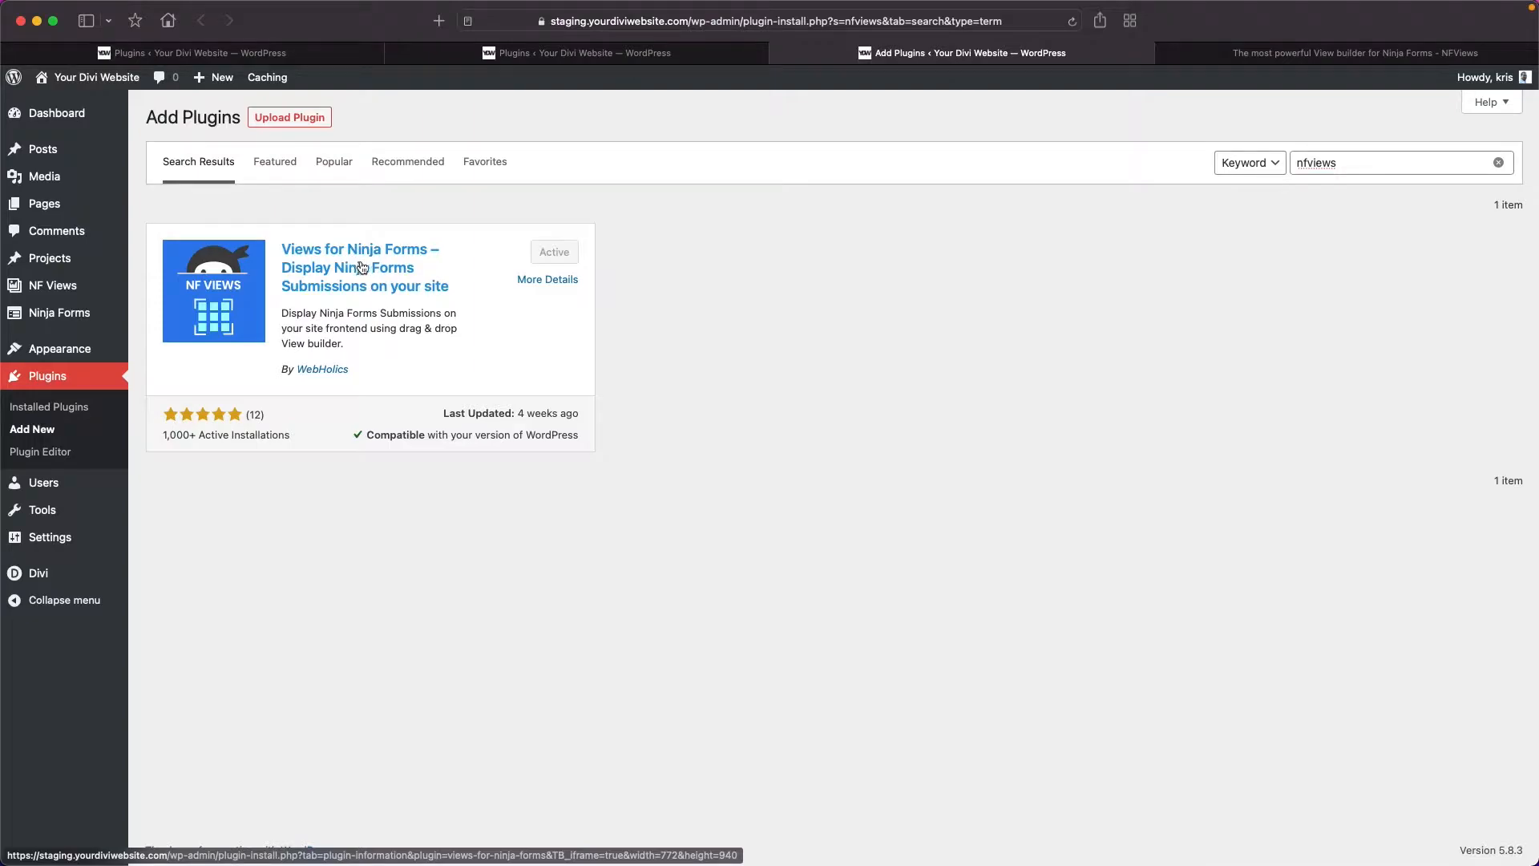
{"action": "left_click", "coordinate": [1213, 59]}
{"action": "scroll", "coordinate": [1117, 358], "scroll_direction": "down", "scroll_amount": 3}
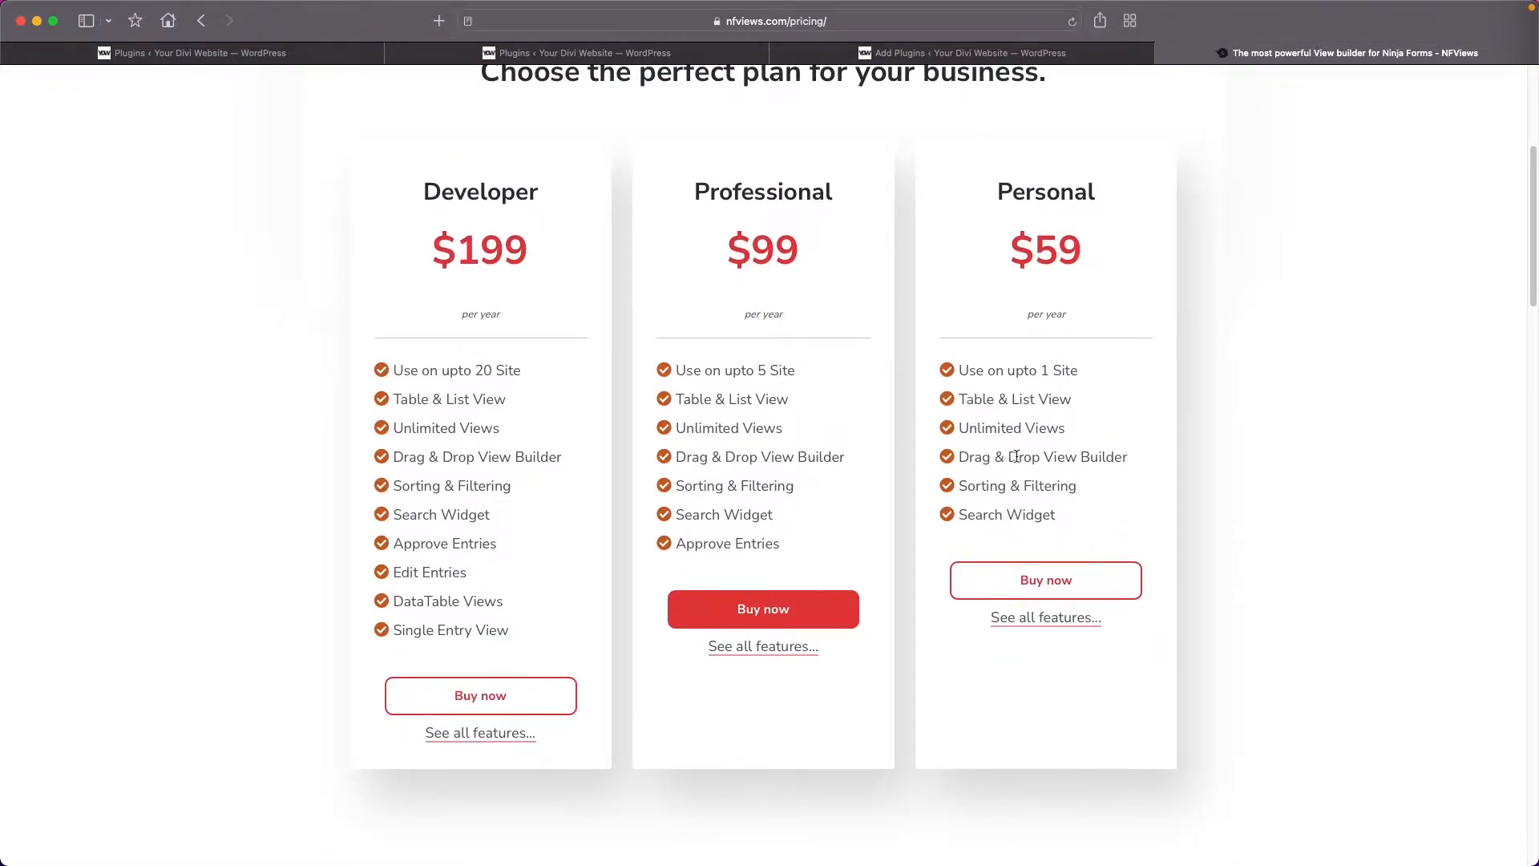
{"action": "scroll", "coordinate": [990, 529], "scroll_direction": "down", "scroll_amount": 1}
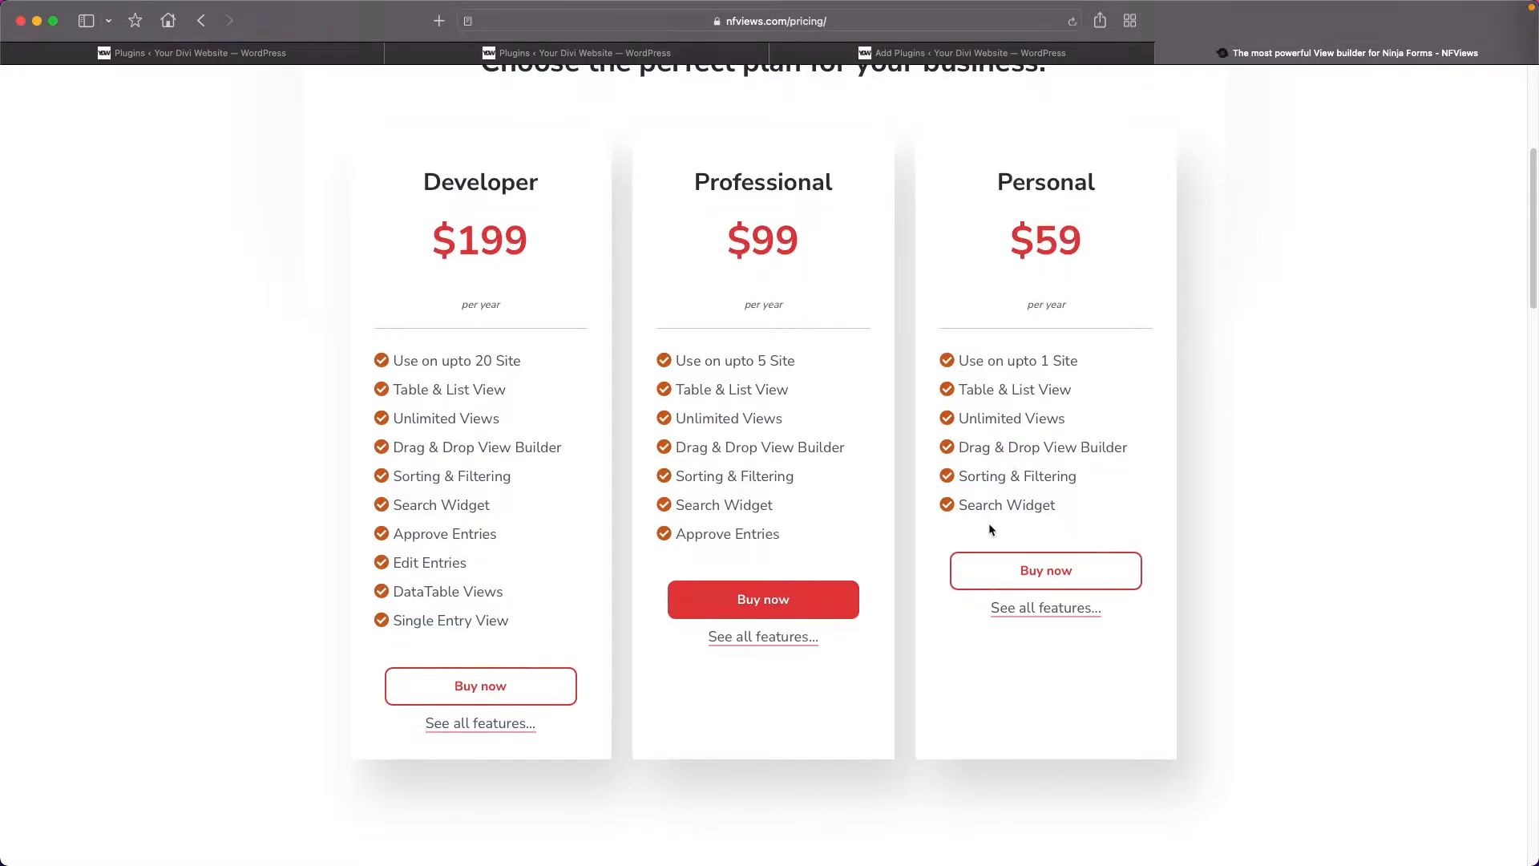
{"action": "scroll", "coordinate": [767, 520], "scroll_direction": "up", "scroll_amount": 5}
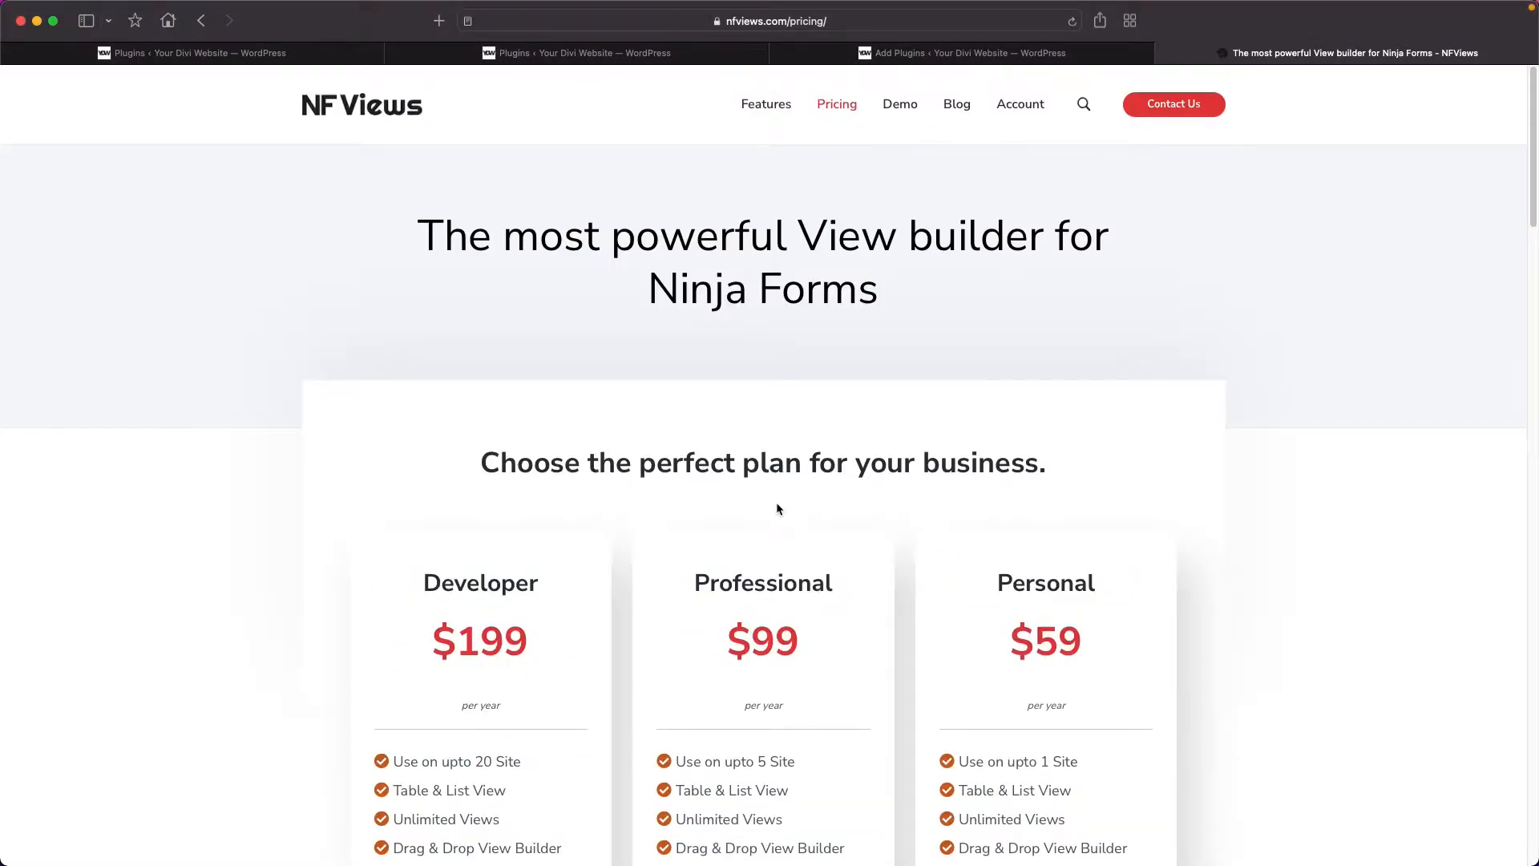
{"action": "left_click", "coordinate": [972, 53]}
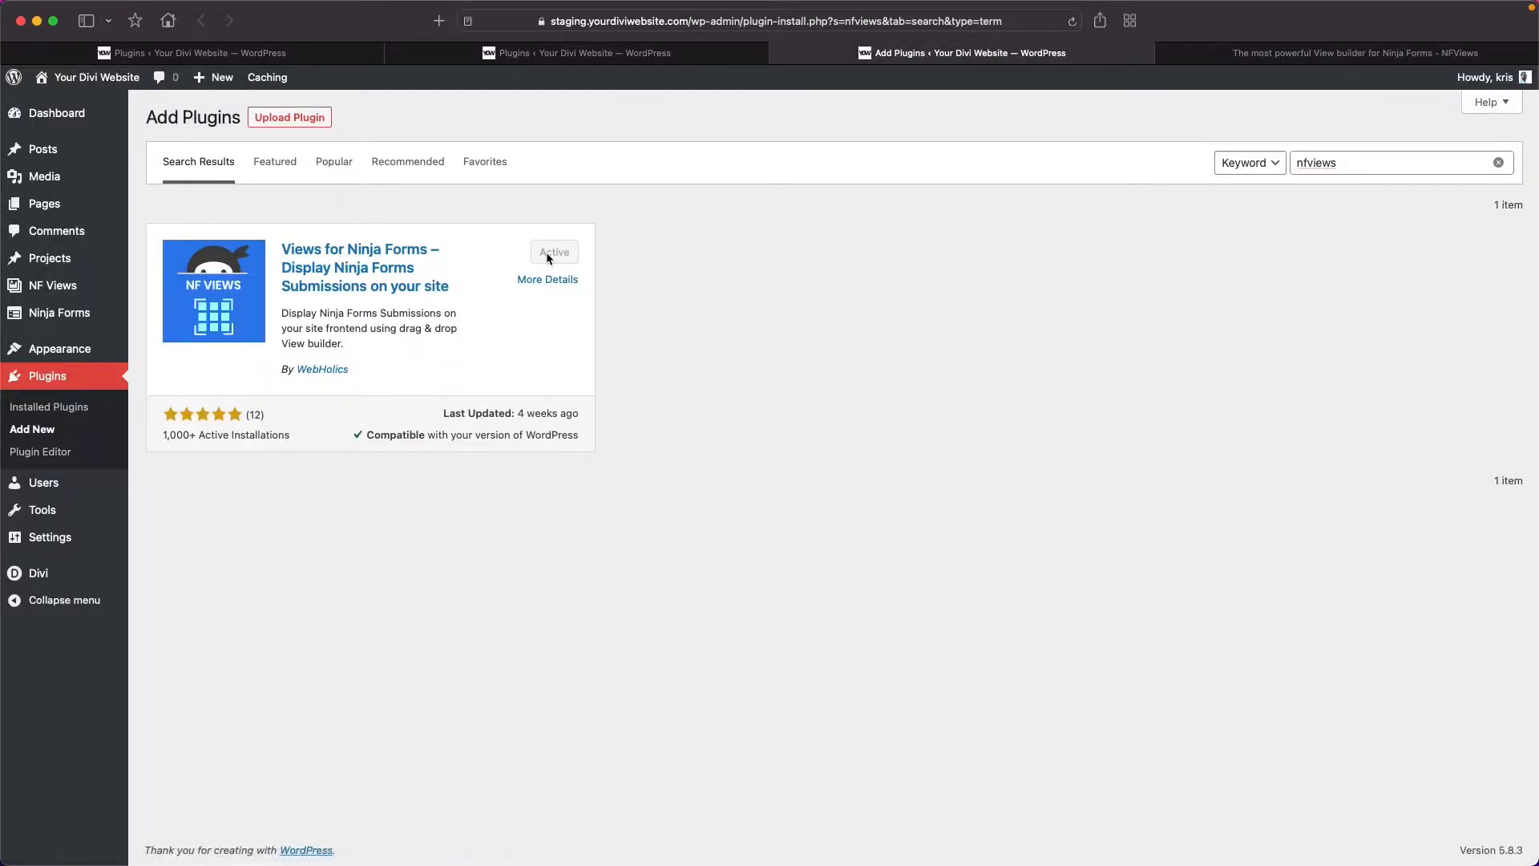
{"action": "key", "text": "super+w"}
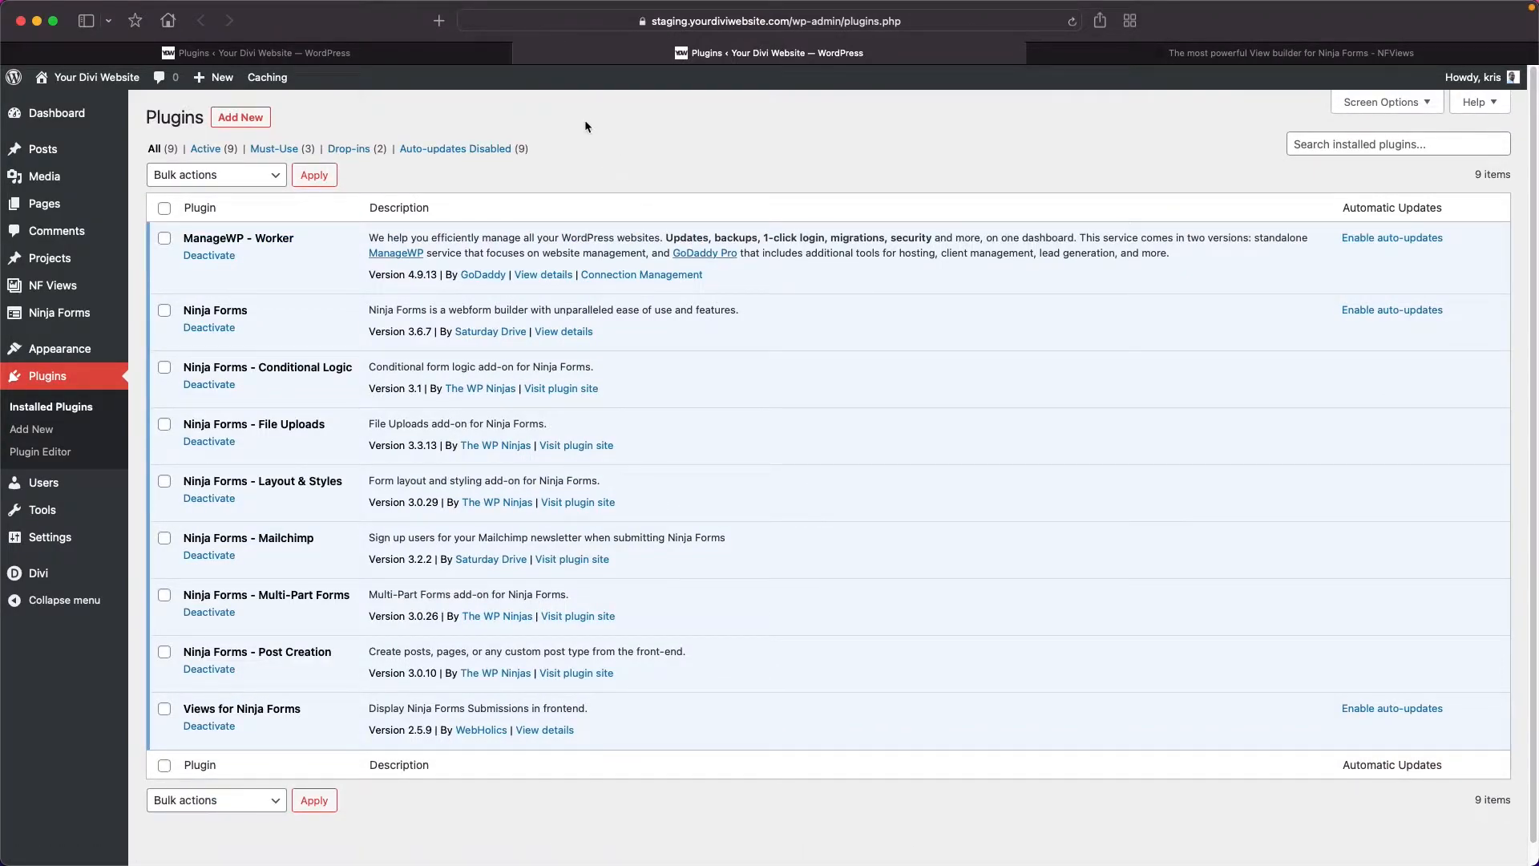
{"action": "left_click", "coordinate": [523, 53]}
Create a new Ninja Forms form from the Event Registration template.
{"action": "mouse_move", "coordinate": [46, 318]}
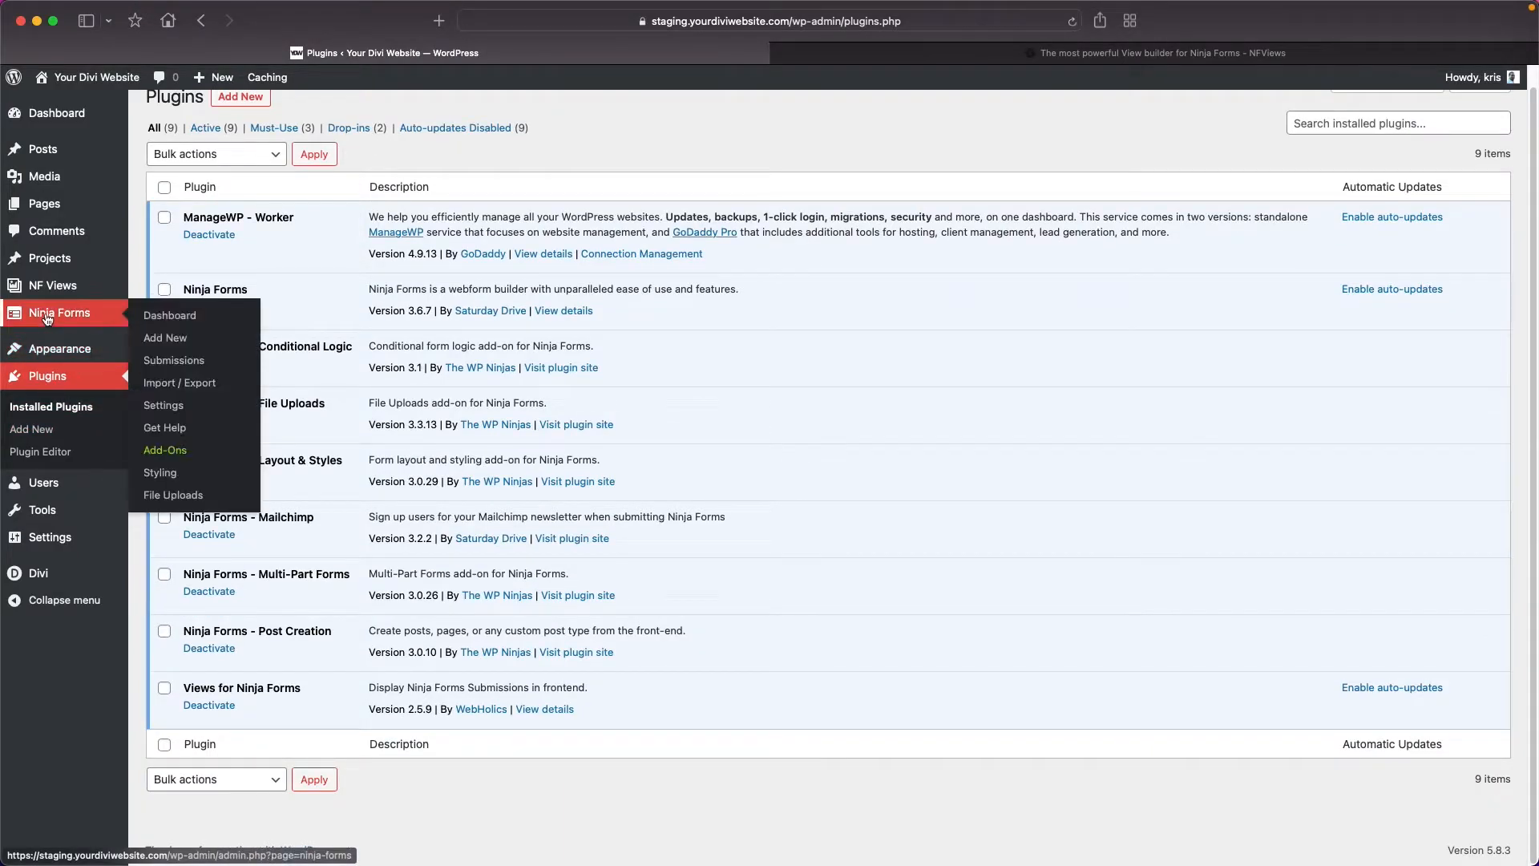
{"action": "left_click", "coordinate": [48, 319]}
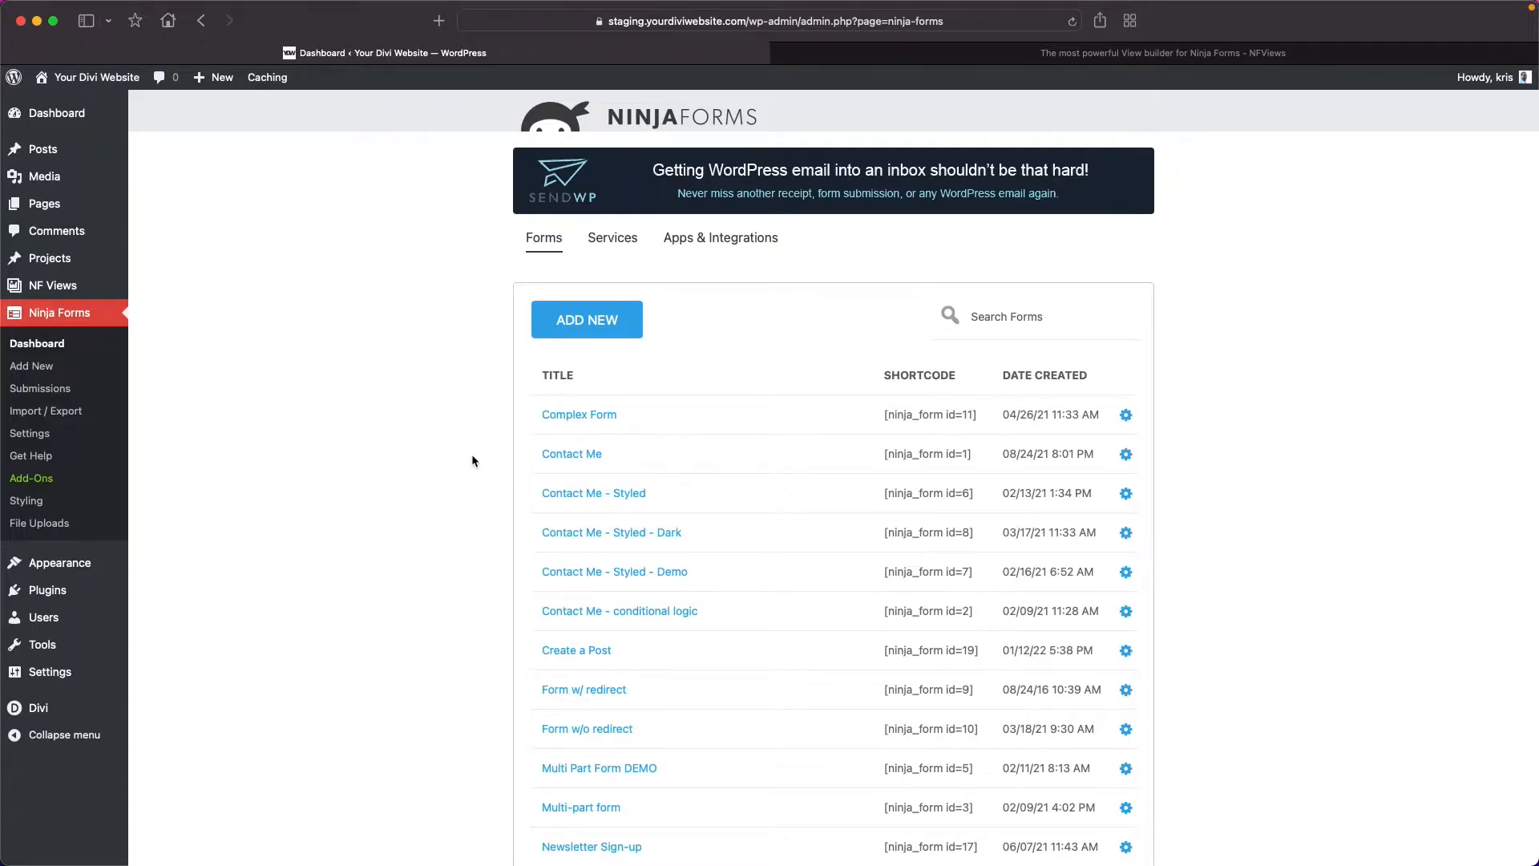
{"action": "left_click", "coordinate": [576, 325]}
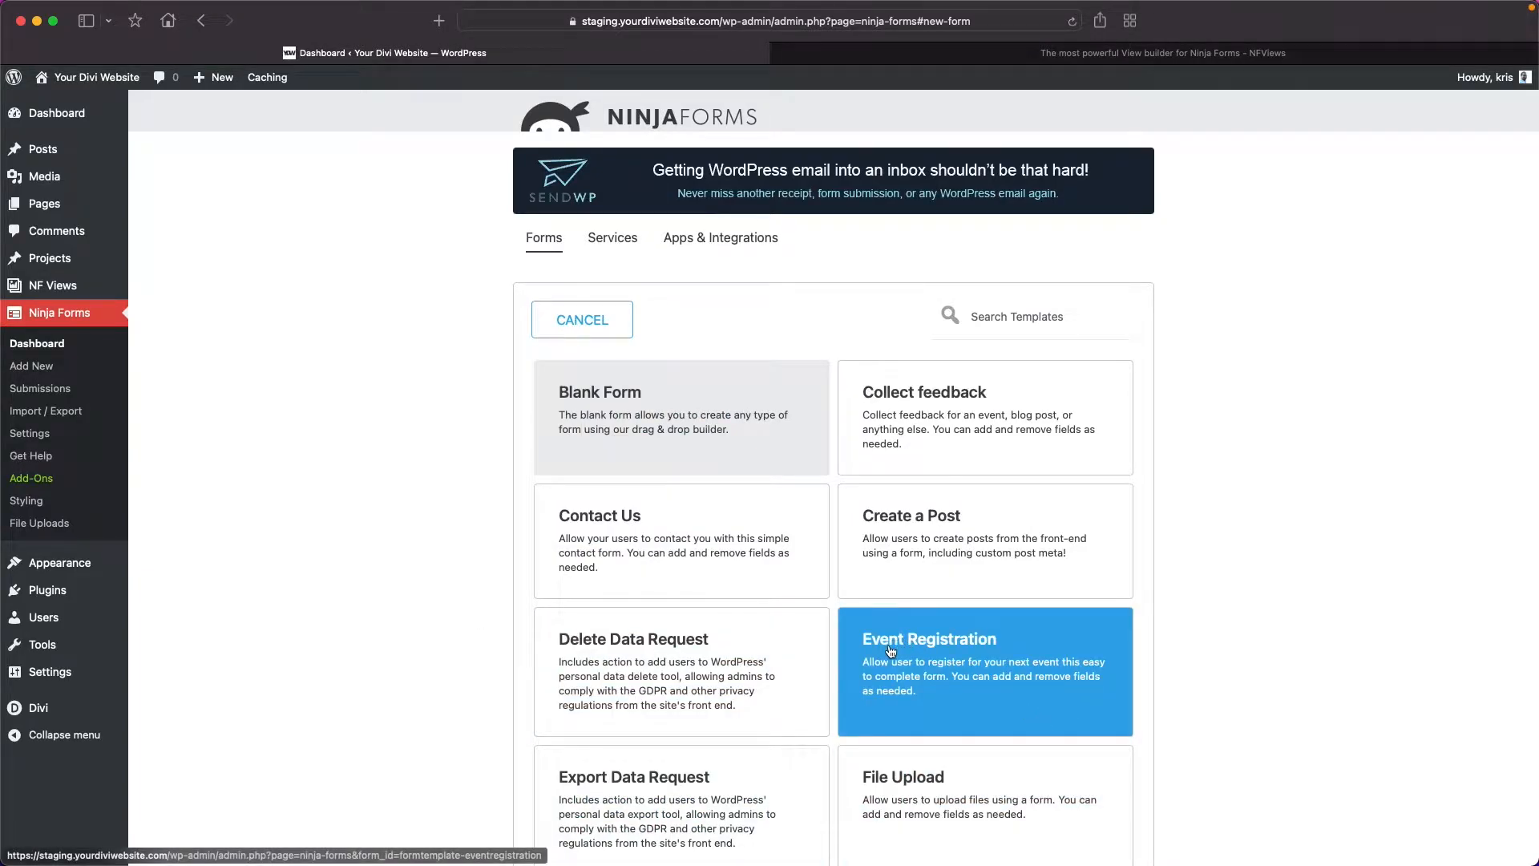
{"action": "left_click", "coordinate": [1023, 646]}
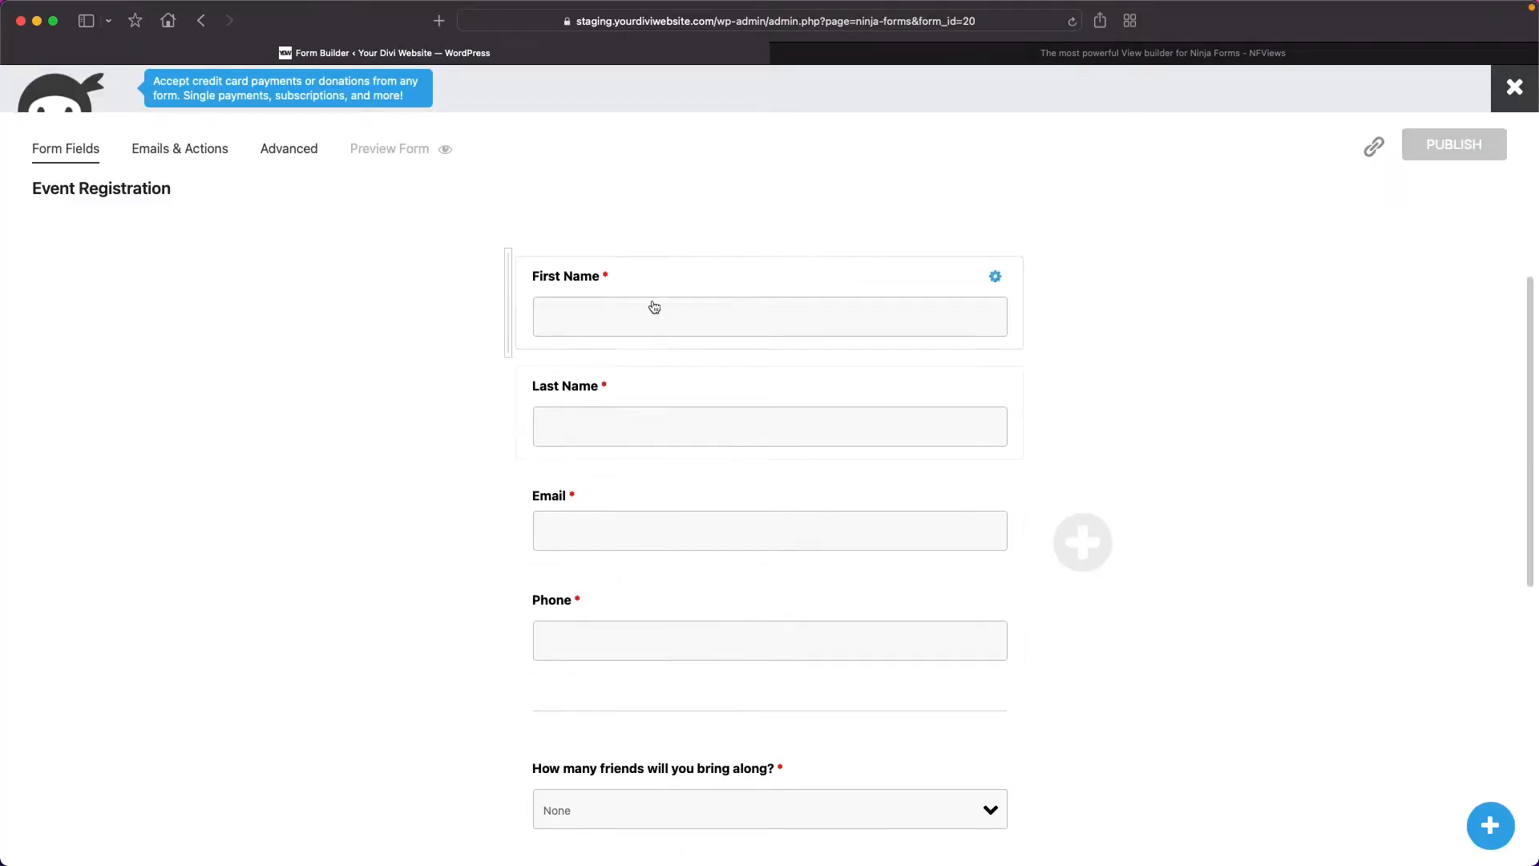
Change the label of the form's Event Intro Description HTML field to "Event for NF Views".
{"action": "scroll", "coordinate": [433, 607], "scroll_direction": "down", "scroll_amount": 1}
{"action": "scroll", "coordinate": [433, 607], "scroll_direction": "down", "scroll_amount": 6}
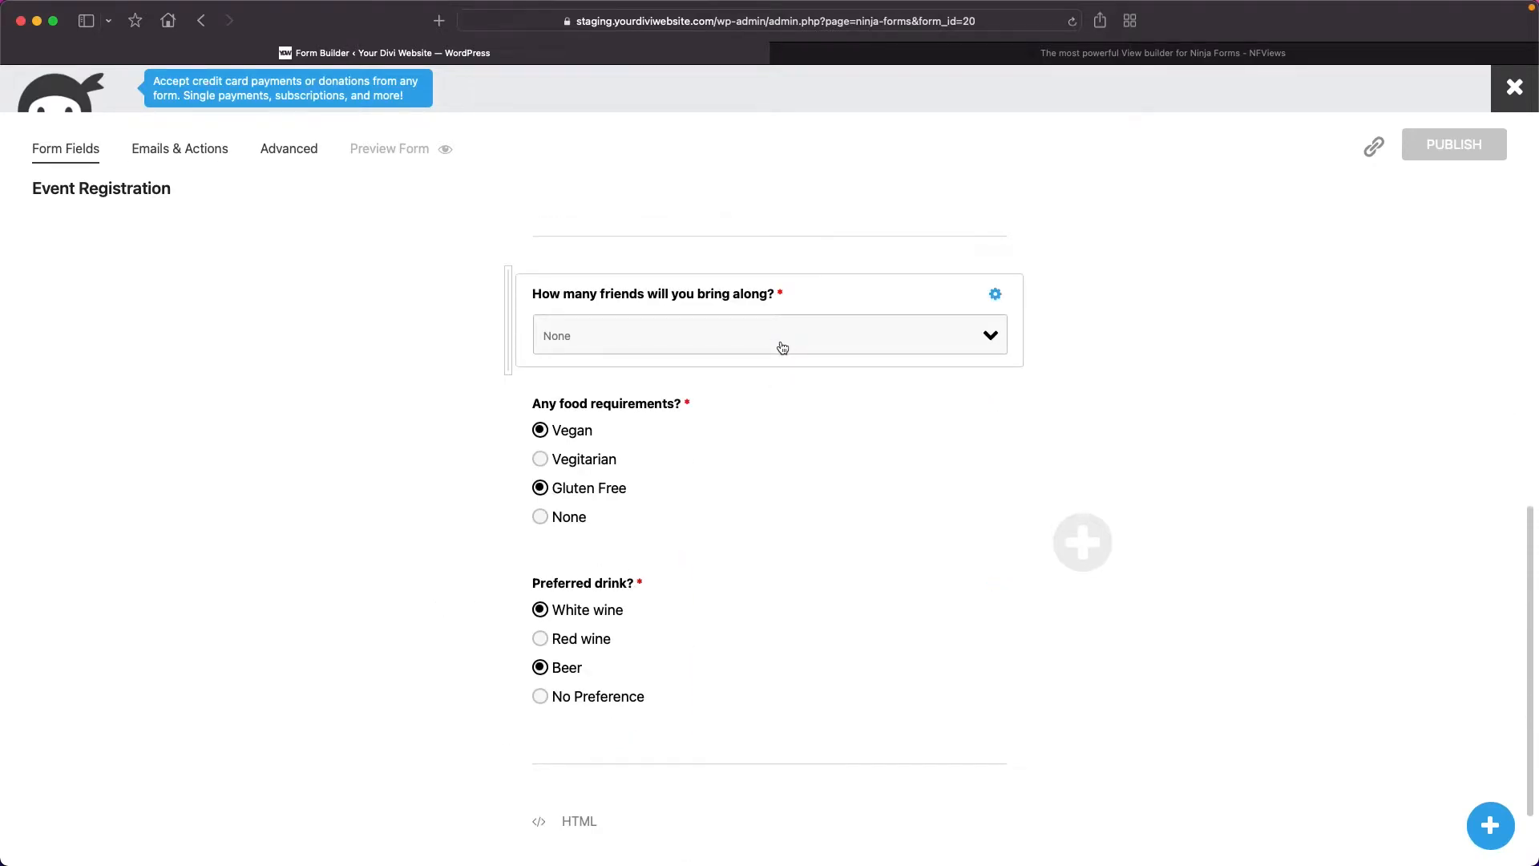
{"action": "scroll", "coordinate": [704, 622], "scroll_direction": "down", "scroll_amount": 2}
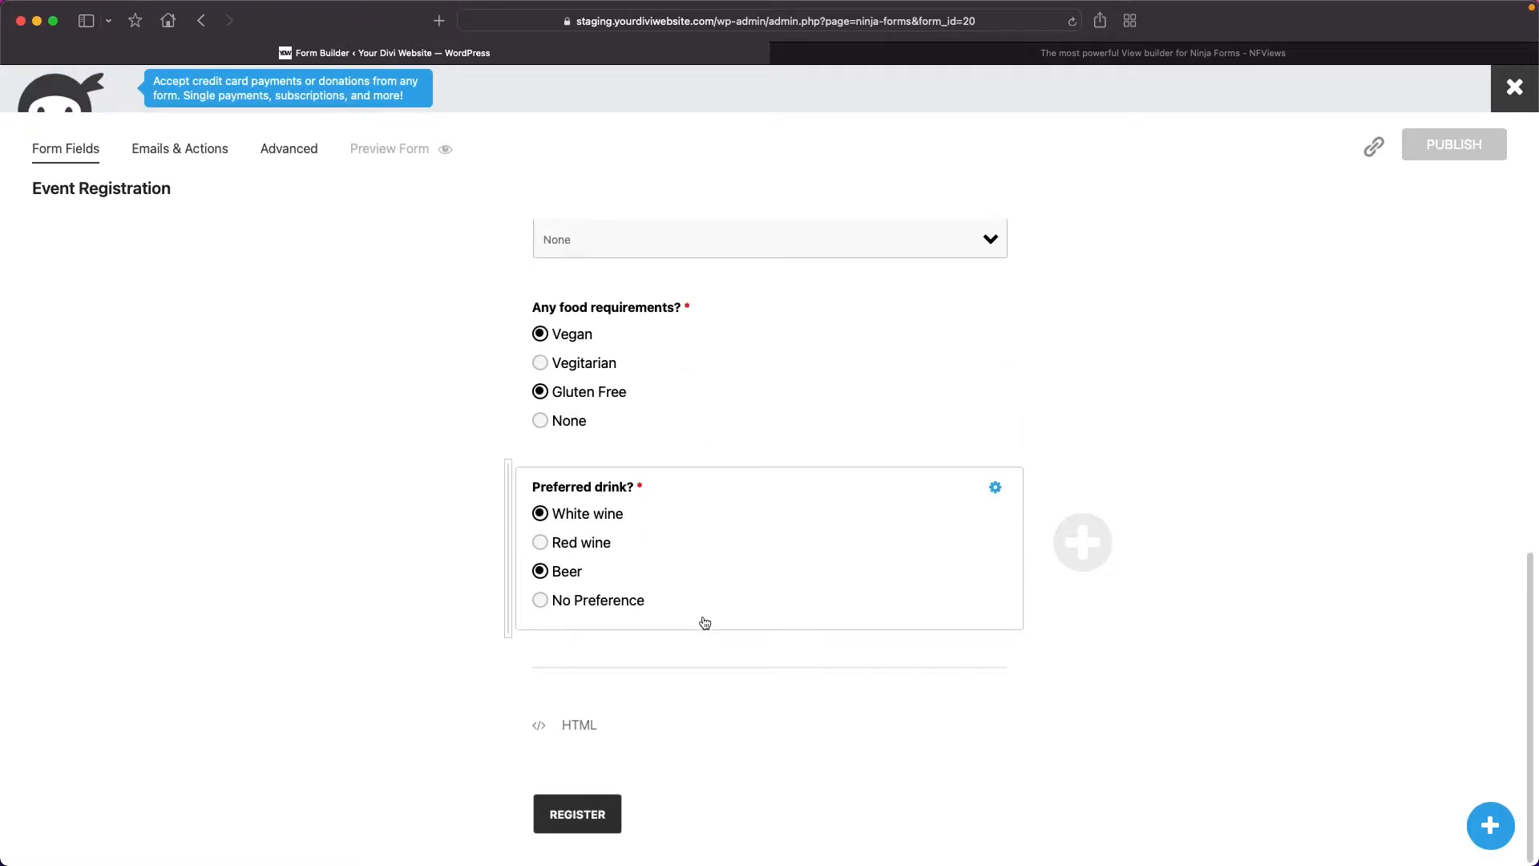
{"action": "scroll", "coordinate": [607, 277], "scroll_direction": "up", "scroll_amount": 10}
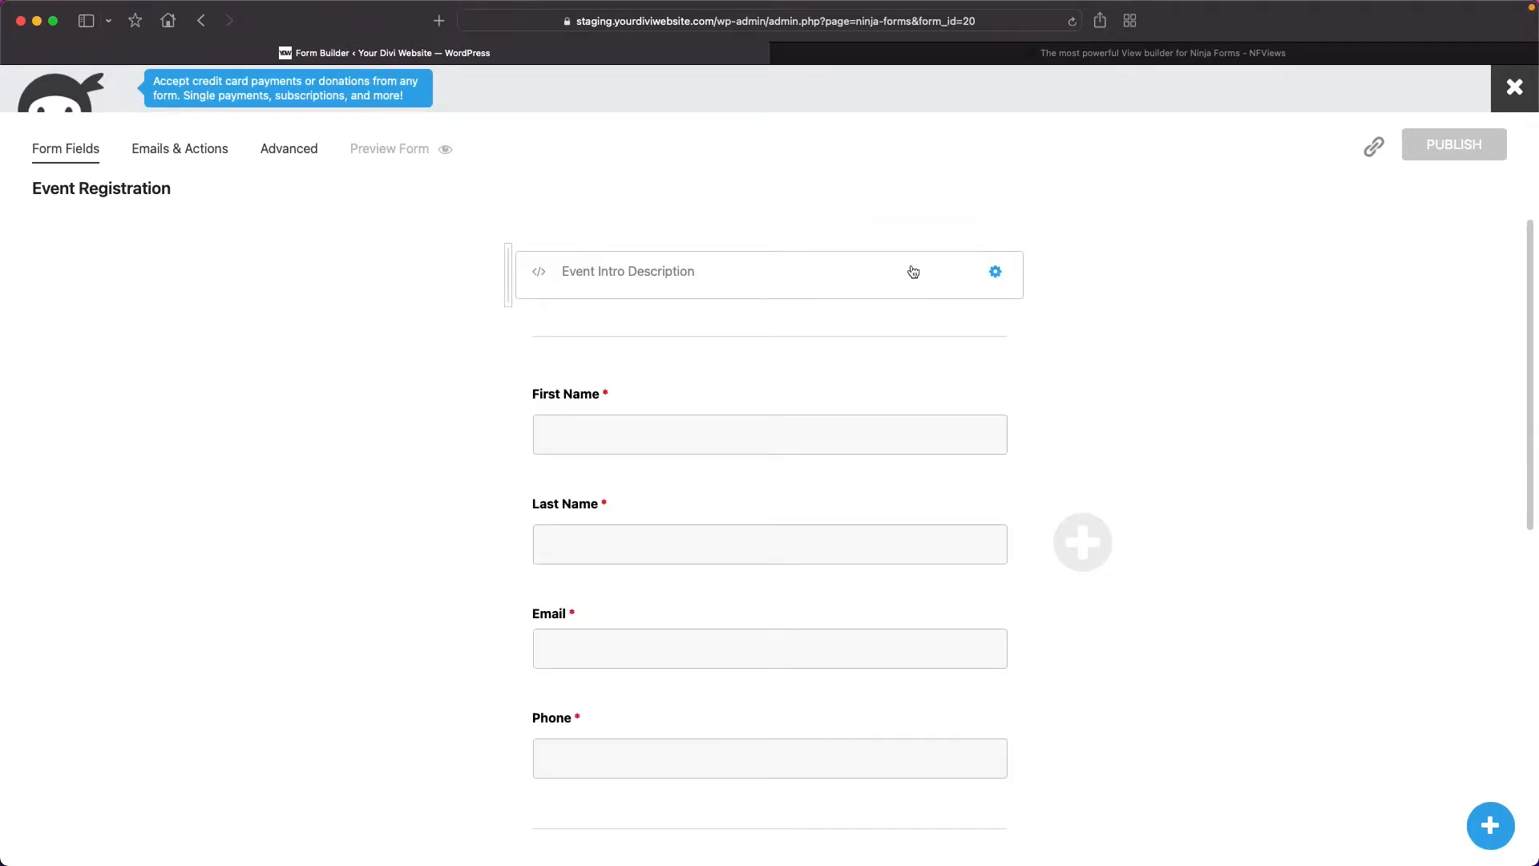
{"action": "left_click", "coordinate": [997, 273]}
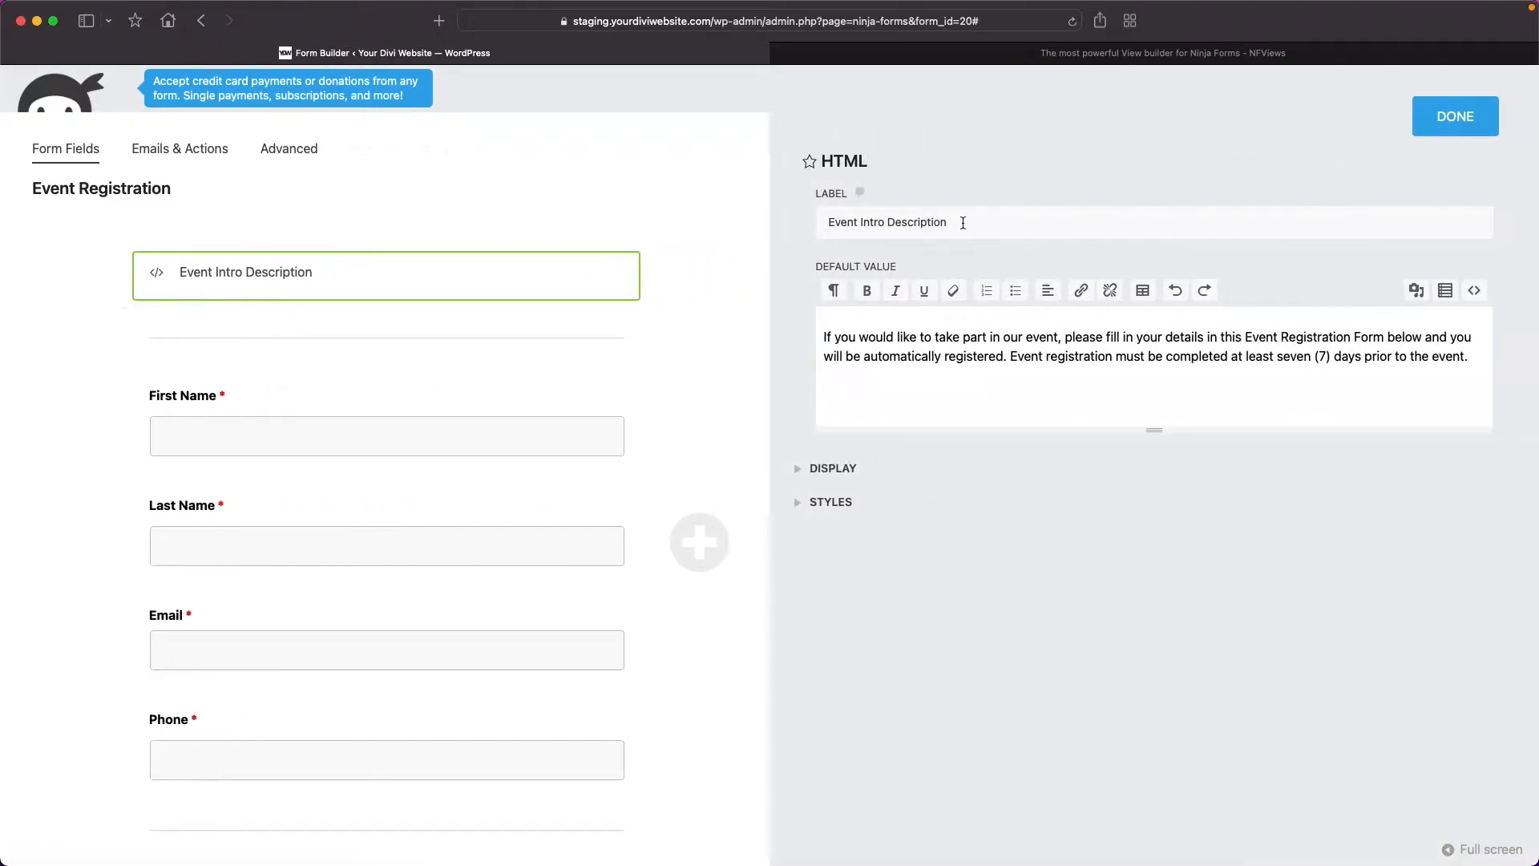
{"action": "left_click_drag", "start_coordinate": [962, 223], "coordinate": [814, 218]}
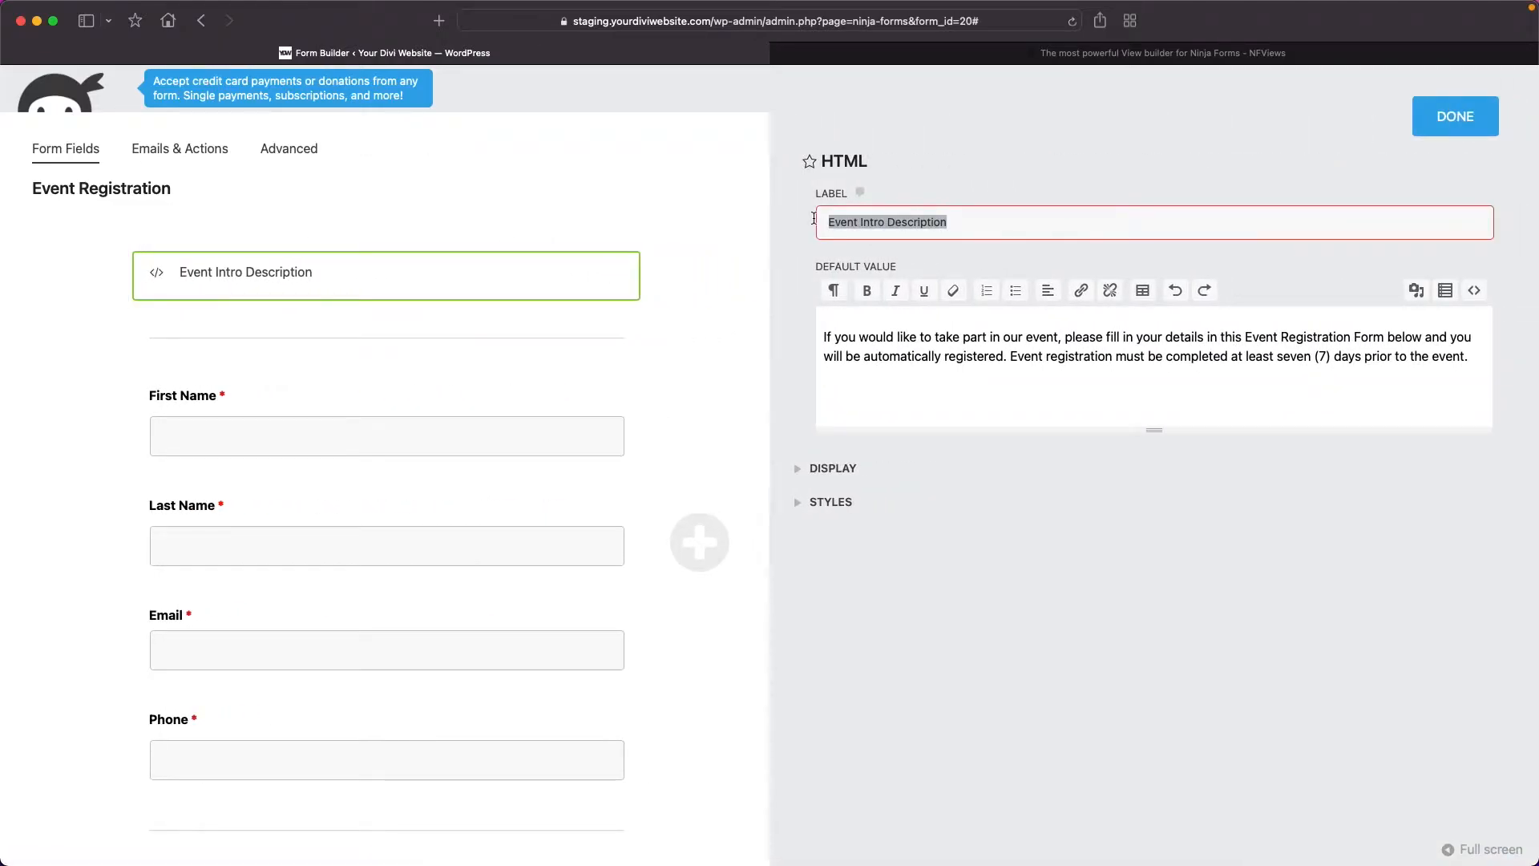
{"action": "type", "text": "Event for NF Views"}
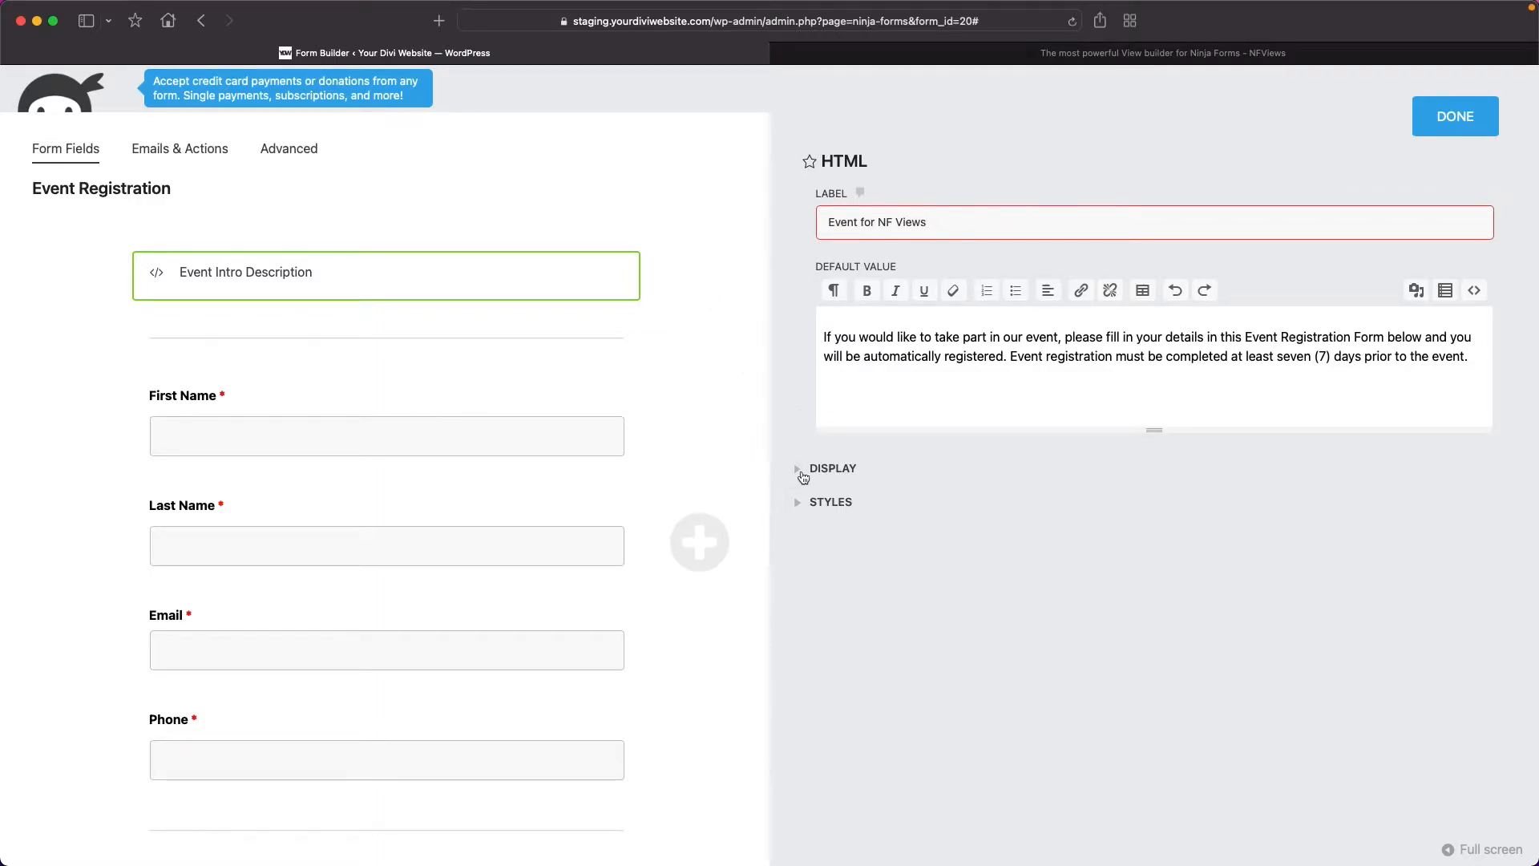
{"action": "left_click", "coordinate": [1425, 131]}
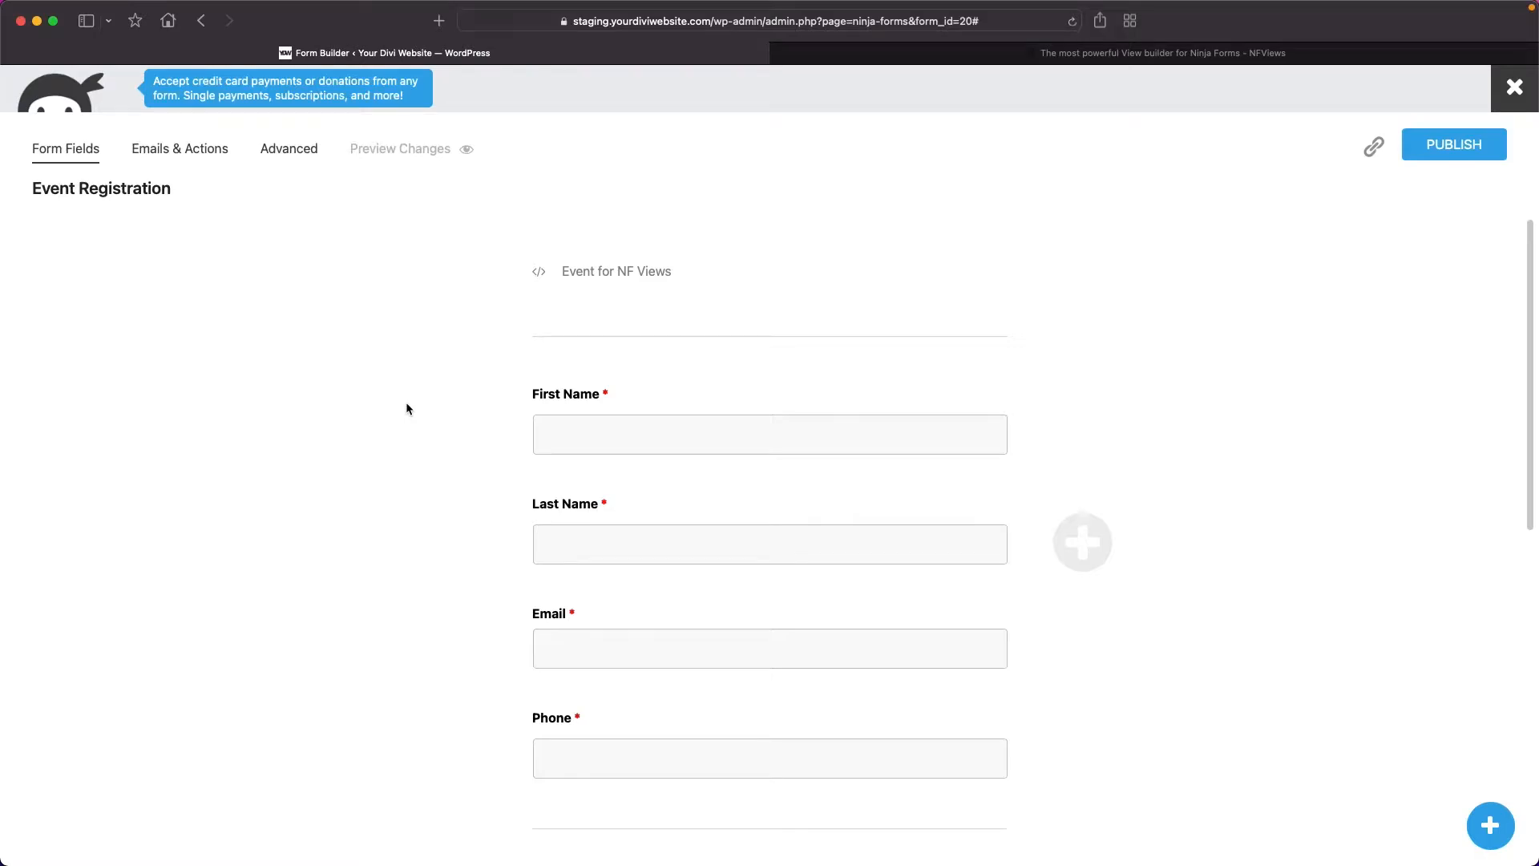
Publish the Event Registration form and close the form builder.
{"action": "scroll", "coordinate": [500, 578], "scroll_direction": "down", "scroll_amount": 5}
{"action": "scroll", "coordinate": [501, 579], "scroll_direction": "up", "scroll_amount": 5}
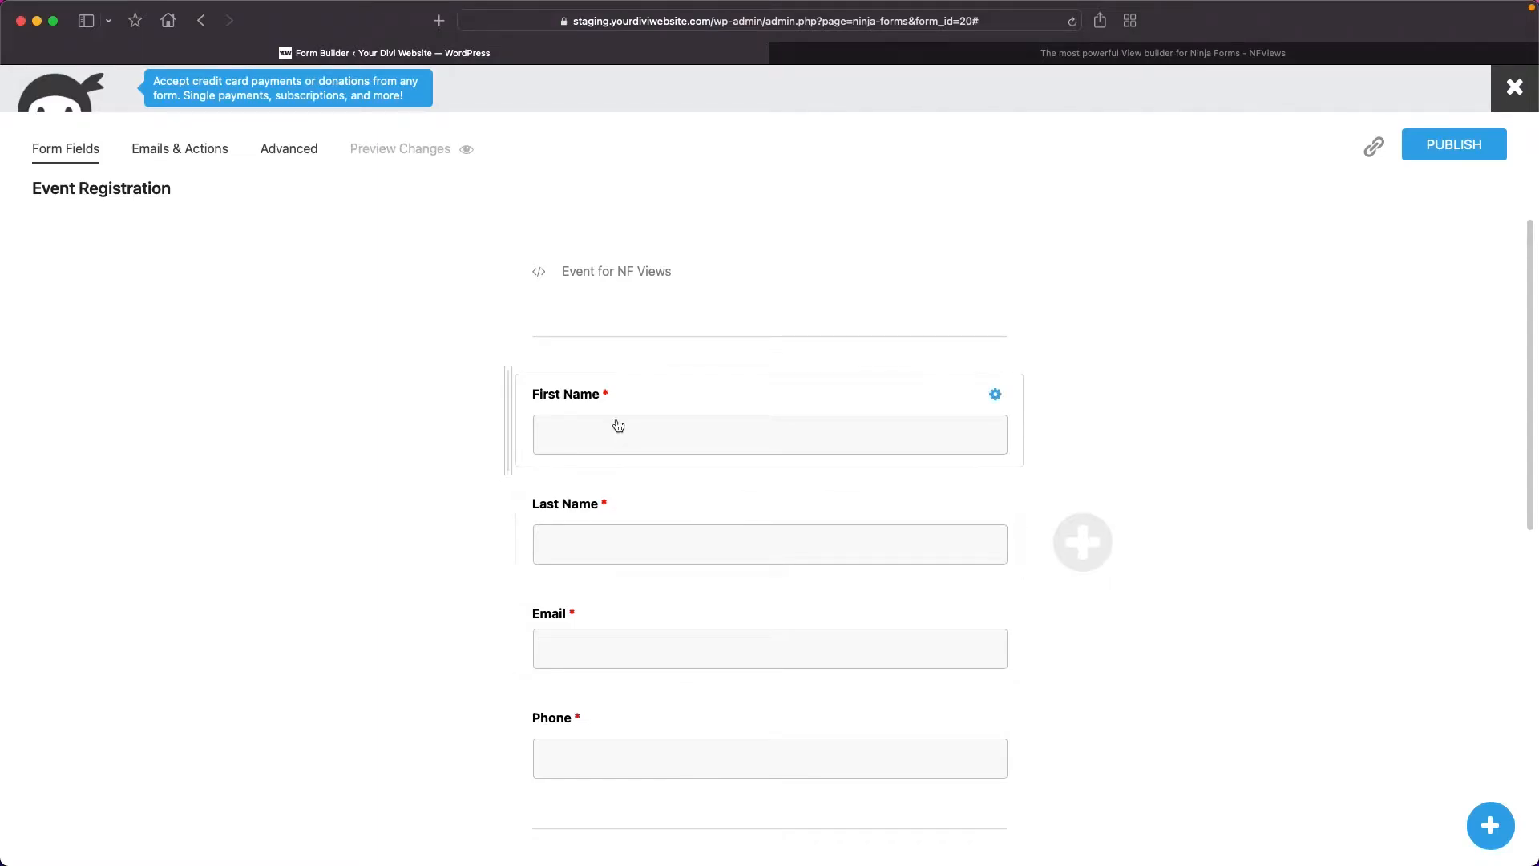
{"action": "scroll", "coordinate": [614, 695], "scroll_direction": "down", "scroll_amount": 7}
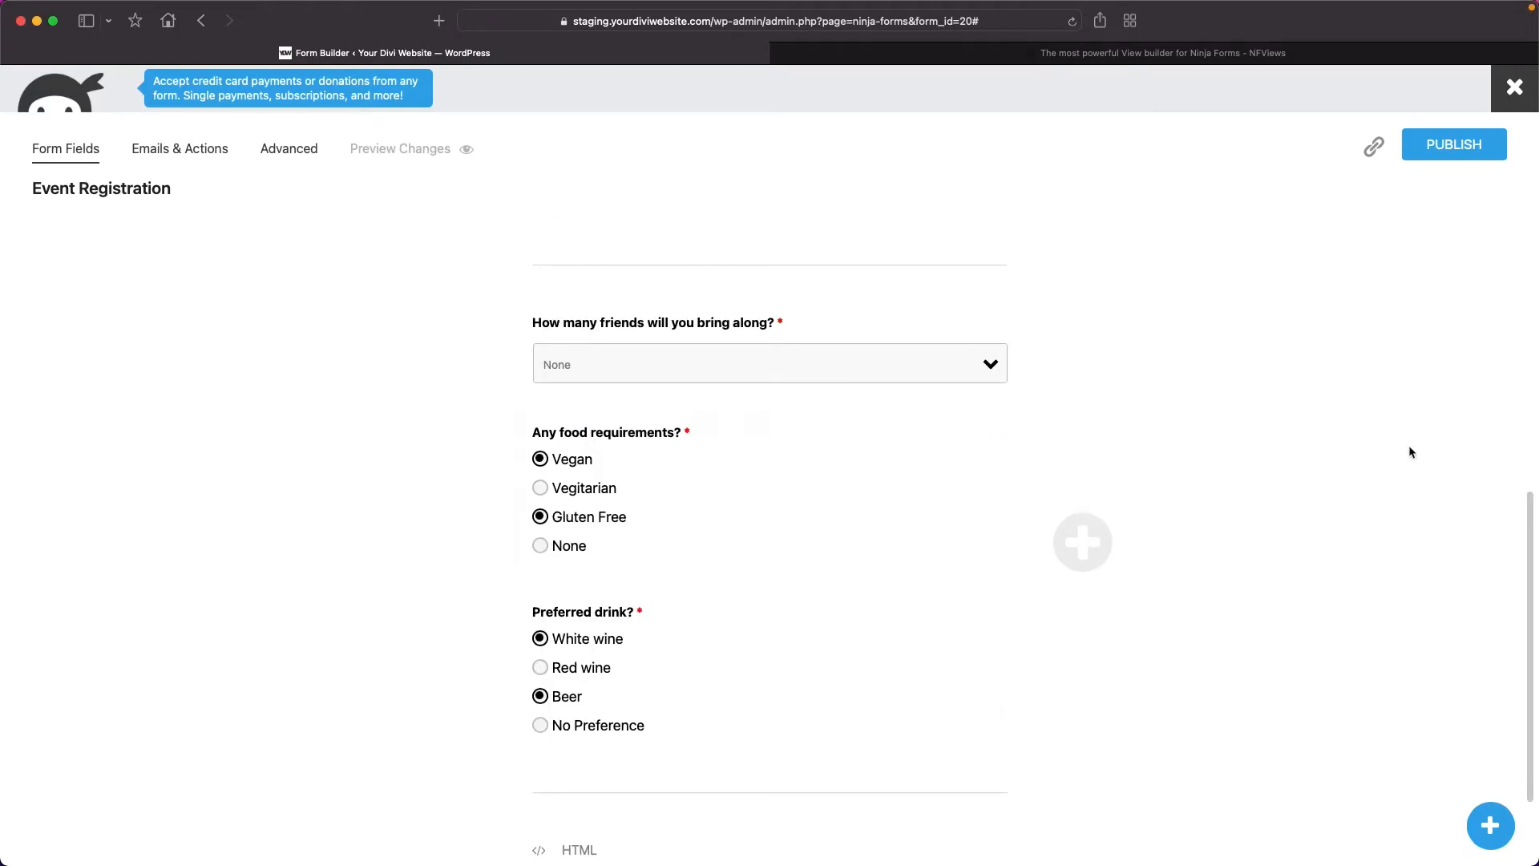
{"action": "scroll", "coordinate": [1327, 497], "scroll_direction": "up", "scroll_amount": 7}
{"action": "left_click", "coordinate": [1454, 145]}
{"action": "left_click", "coordinate": [1514, 88]}
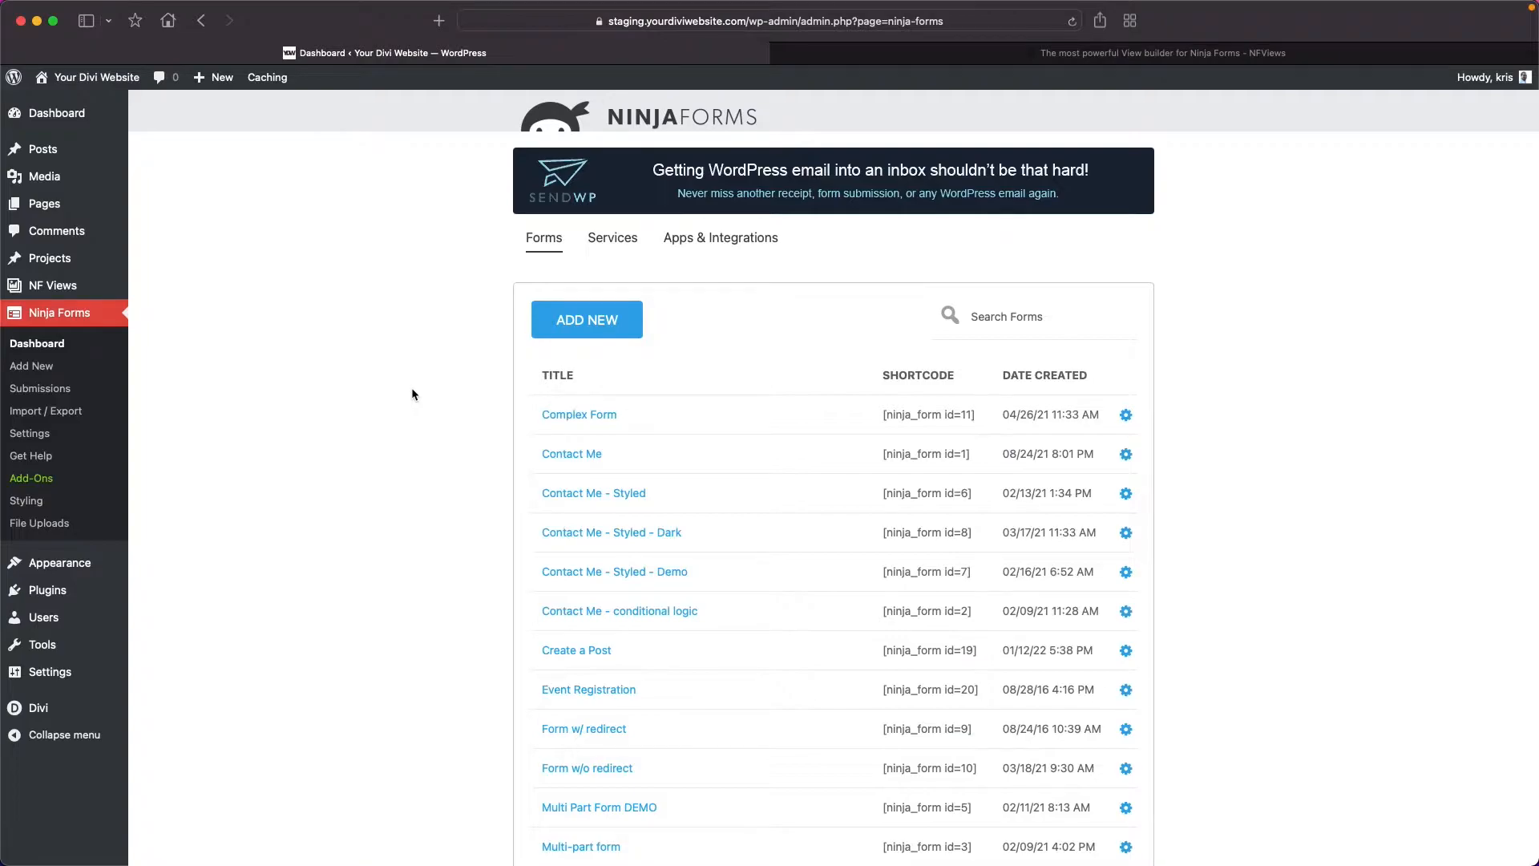
Create a new page titled "NF Views Demo Form" and insert a Ninja Form block displaying the Event Registration form.
{"action": "mouse_move", "coordinate": [83, 271]}
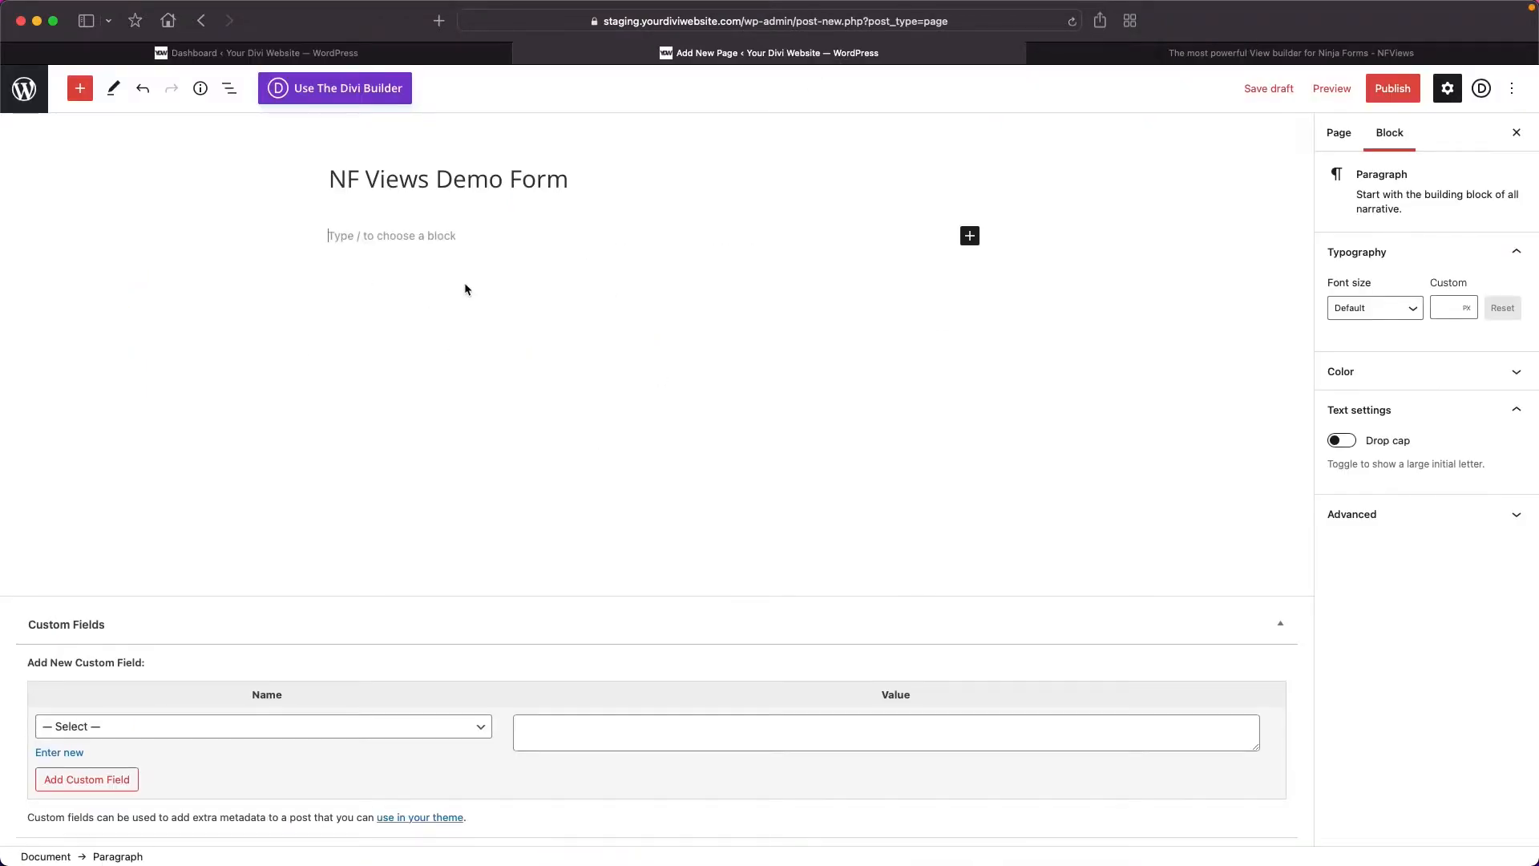
{"action": "left_click", "coordinate": [391, 57]}
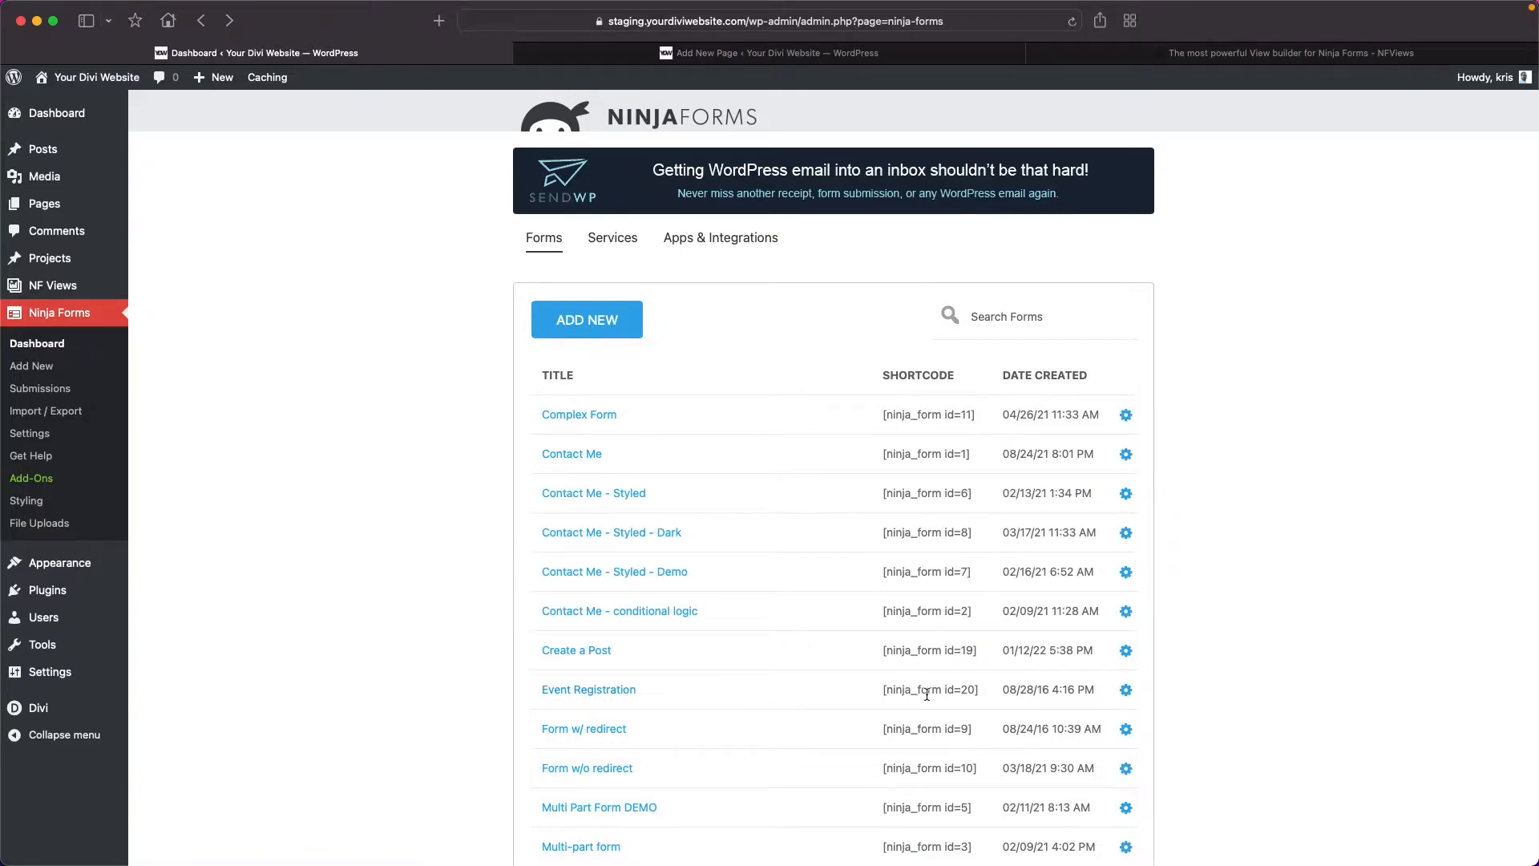
{"action": "left_click", "coordinate": [616, 50]}
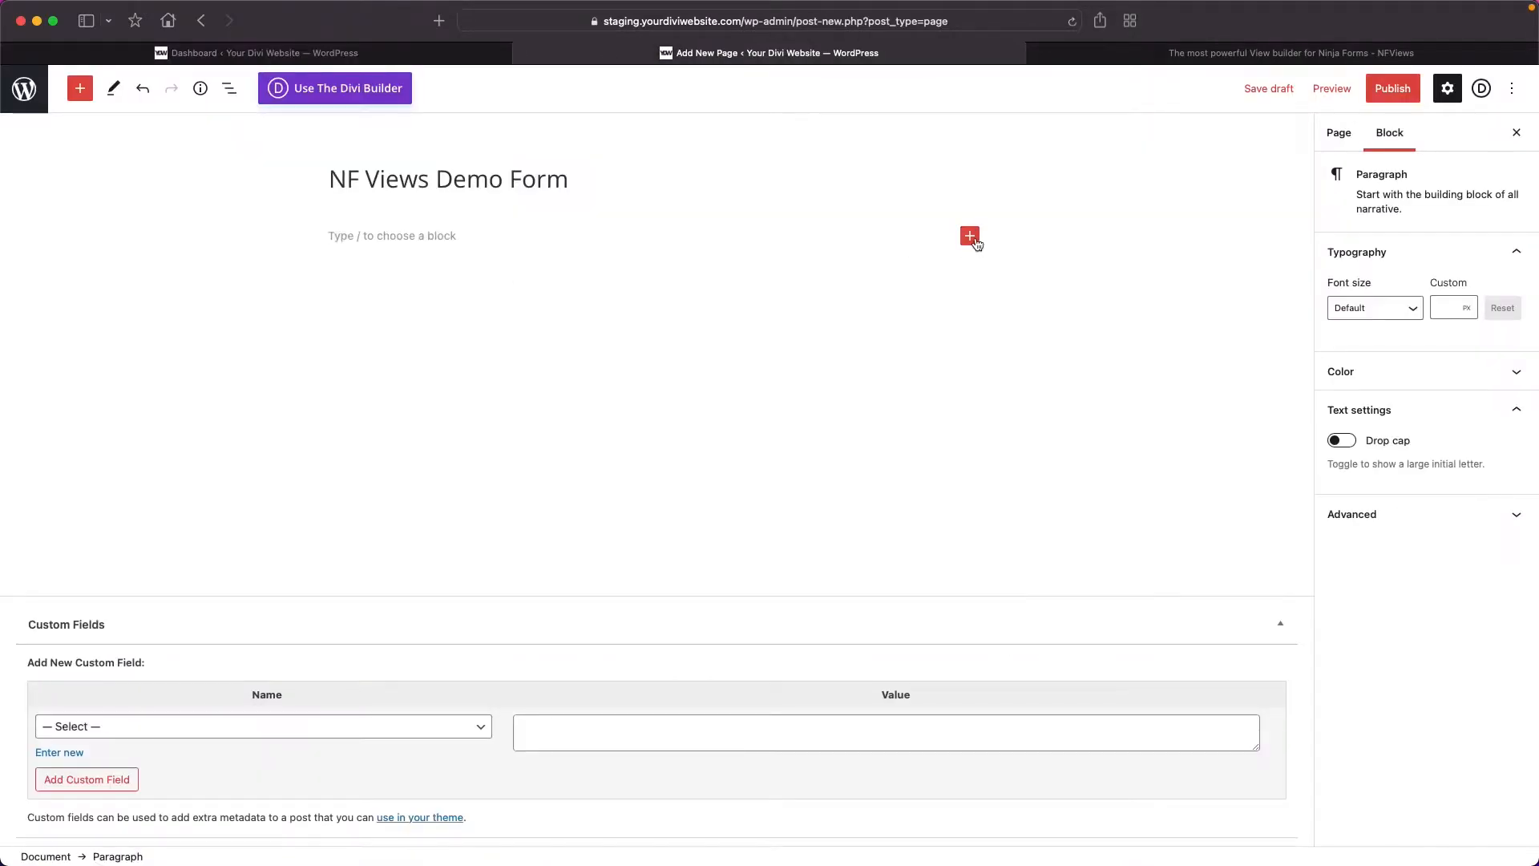
{"action": "left_click", "coordinate": [970, 236]}
{"action": "type", "text": "ni"}
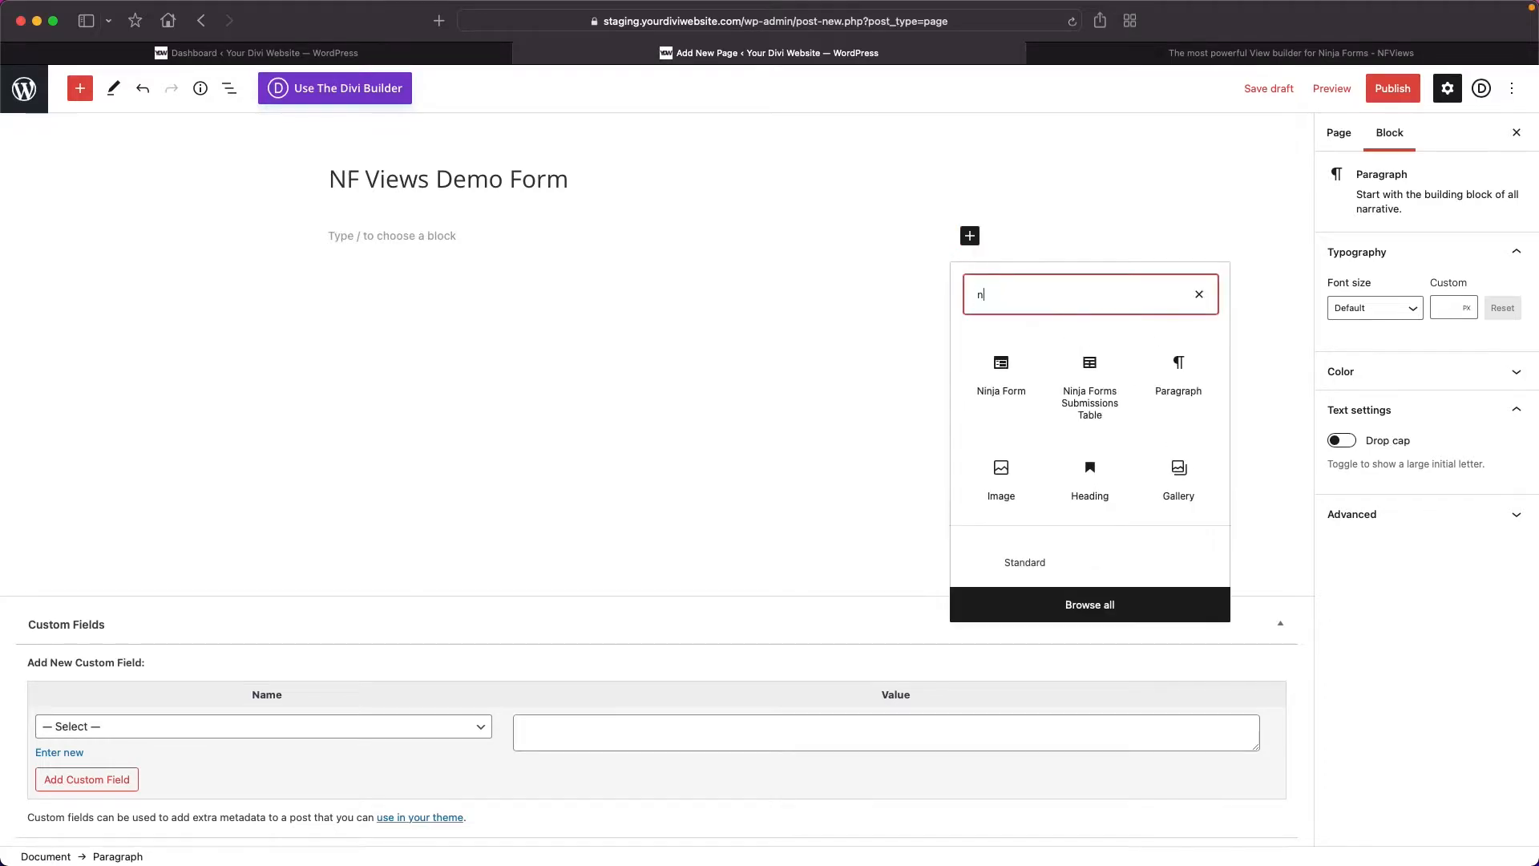
{"action": "left_click", "coordinate": [1002, 369]}
{"action": "left_click", "coordinate": [798, 362]}
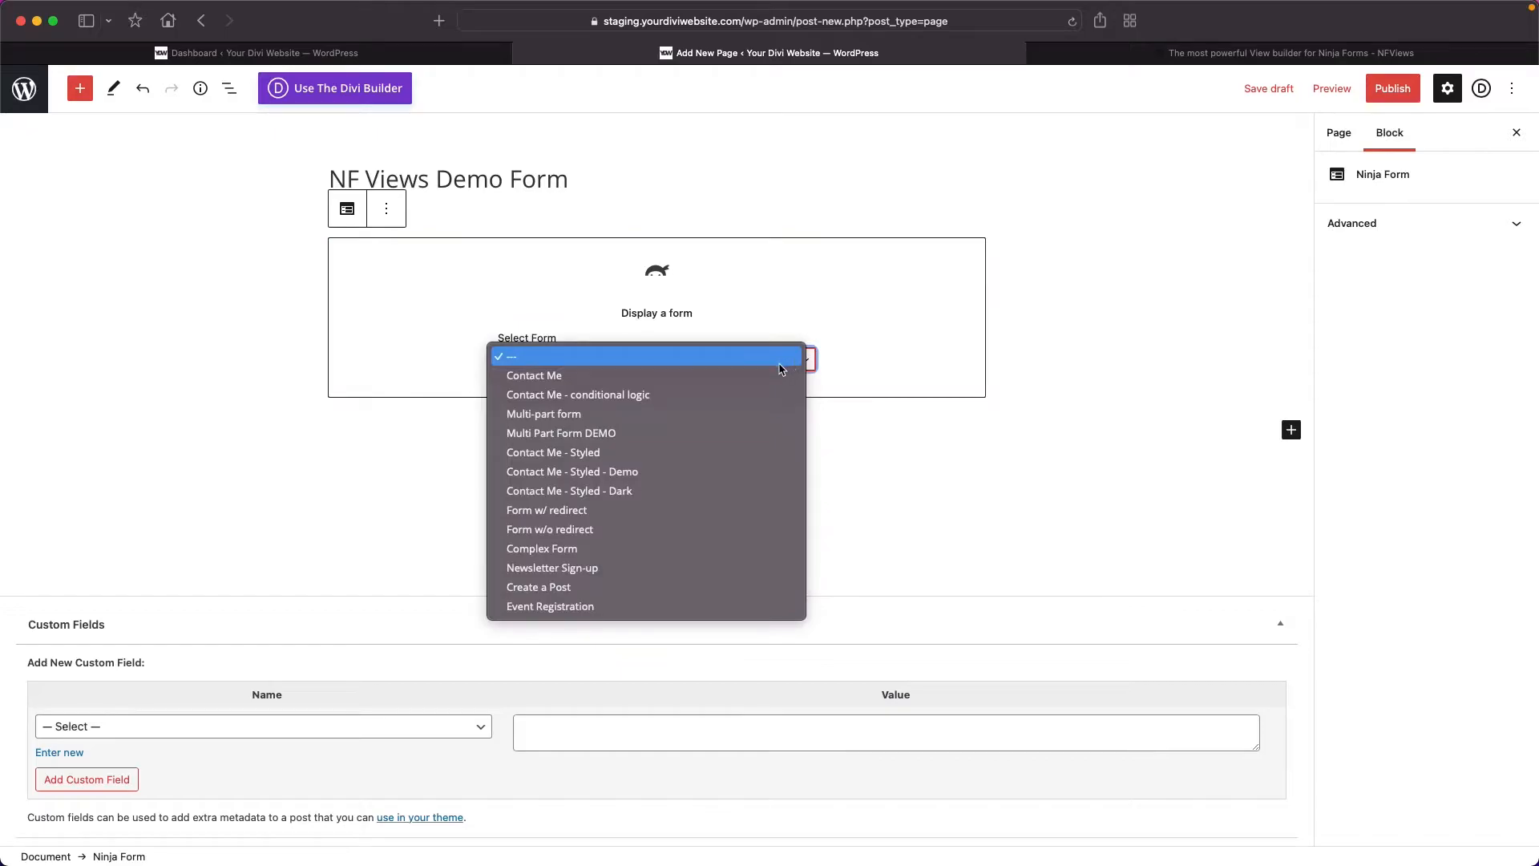
{"action": "left_click", "coordinate": [589, 607]}
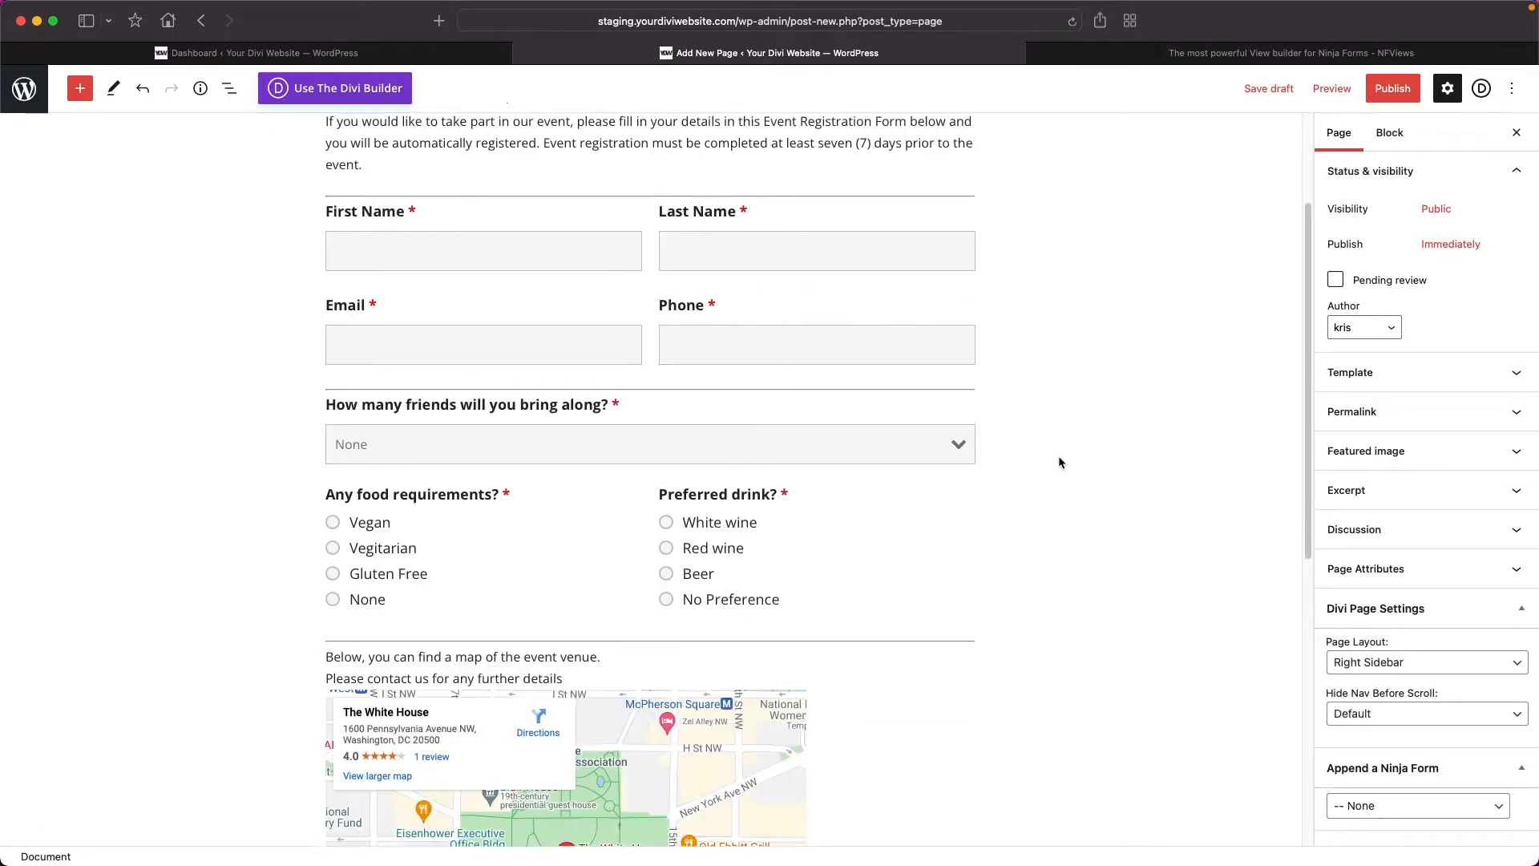
Publish the NF Views Demo Form page and look over the registration form on the live page.
{"action": "left_click", "coordinate": [1391, 89]}
{"action": "left_click", "coordinate": [1390, 90]}
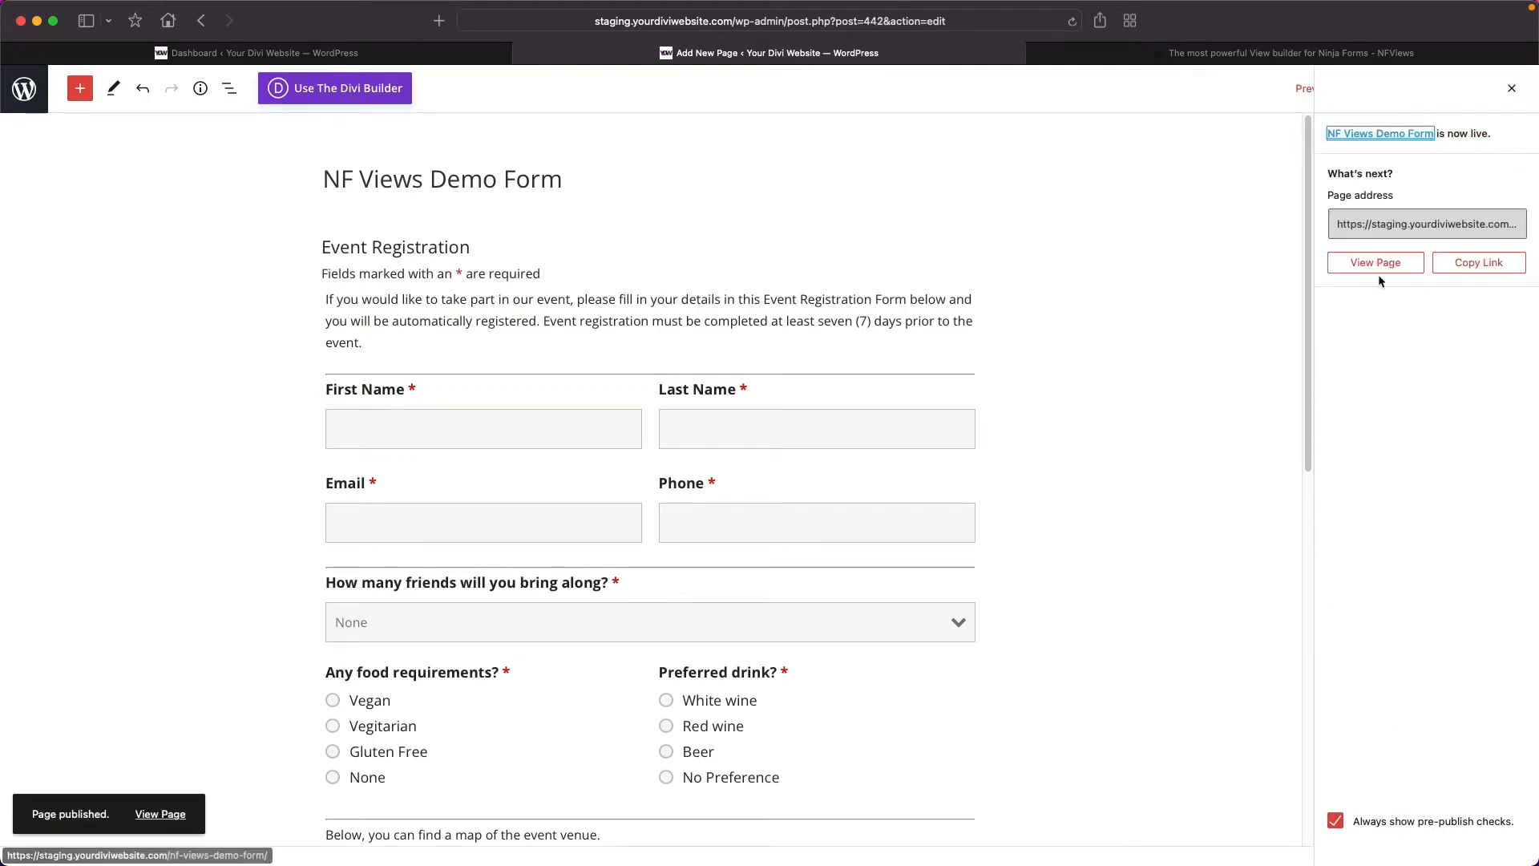
{"action": "left_click", "coordinate": [1379, 272]}
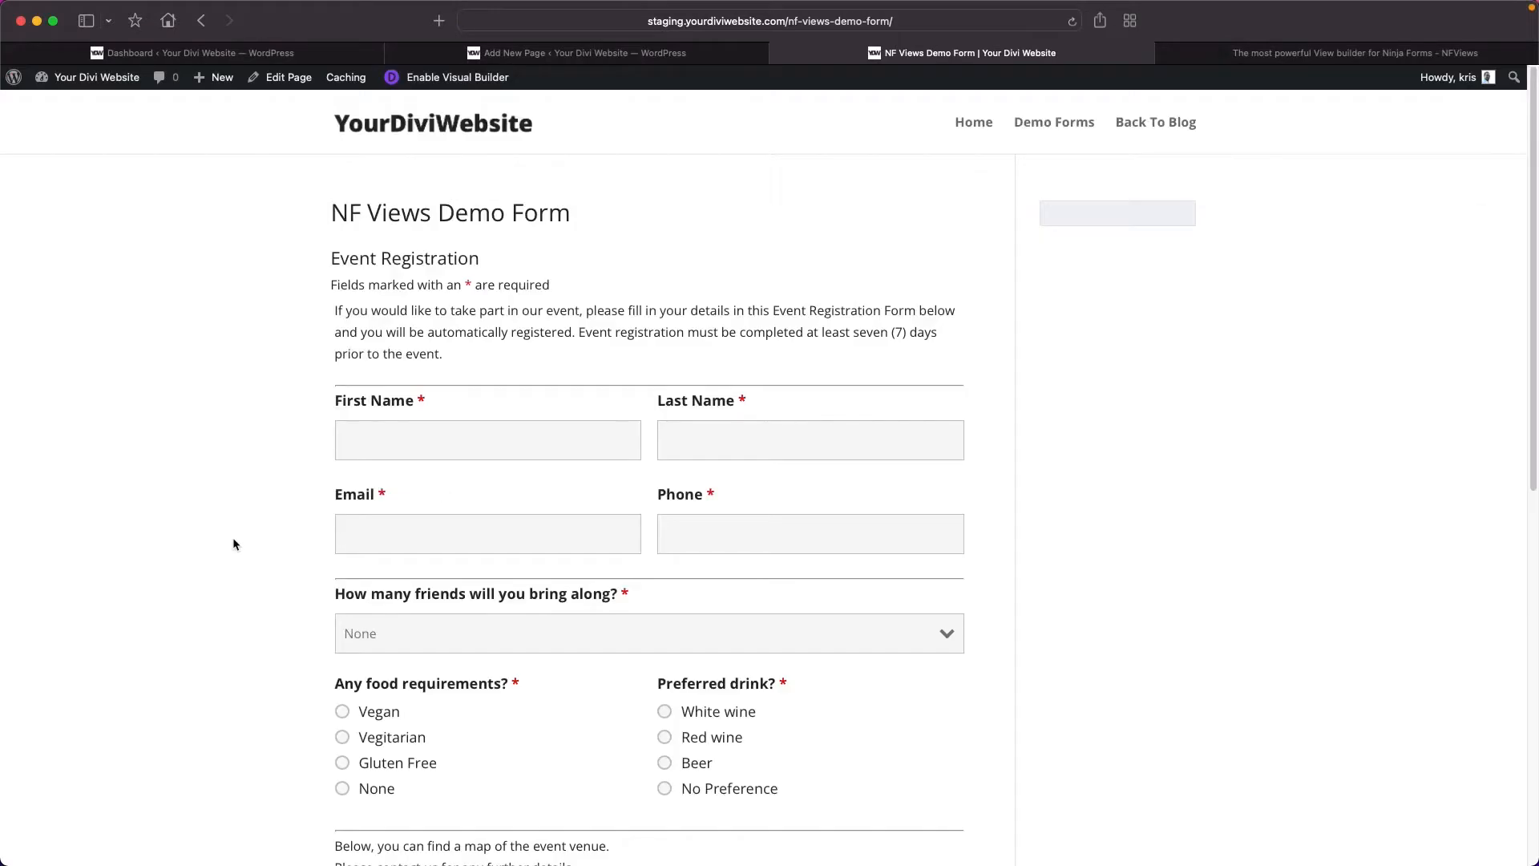
{"action": "scroll", "coordinate": [288, 543], "scroll_direction": "down", "scroll_amount": 6}
{"action": "scroll", "coordinate": [289, 543], "scroll_direction": "up", "scroll_amount": 3}
{"action": "scroll", "coordinate": [289, 543], "scroll_direction": "up", "scroll_amount": 2}
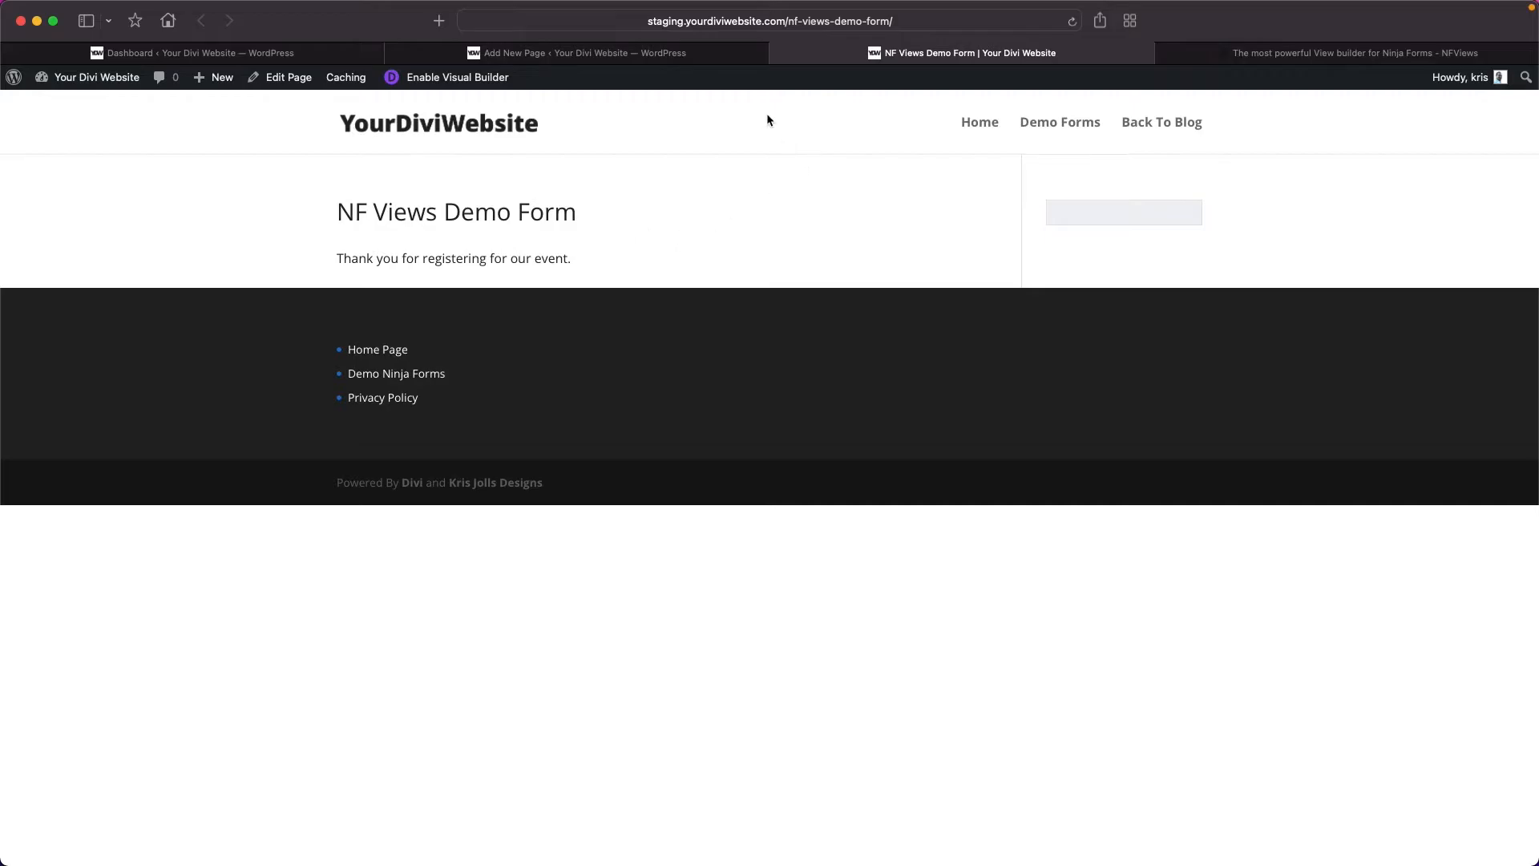
Close the live form, page editor and NF Views pricing tabs, returning to the Ninja Forms dashboard.
{"action": "left_click", "coordinate": [778, 52]}
{"action": "left_click", "coordinate": [814, 169]}
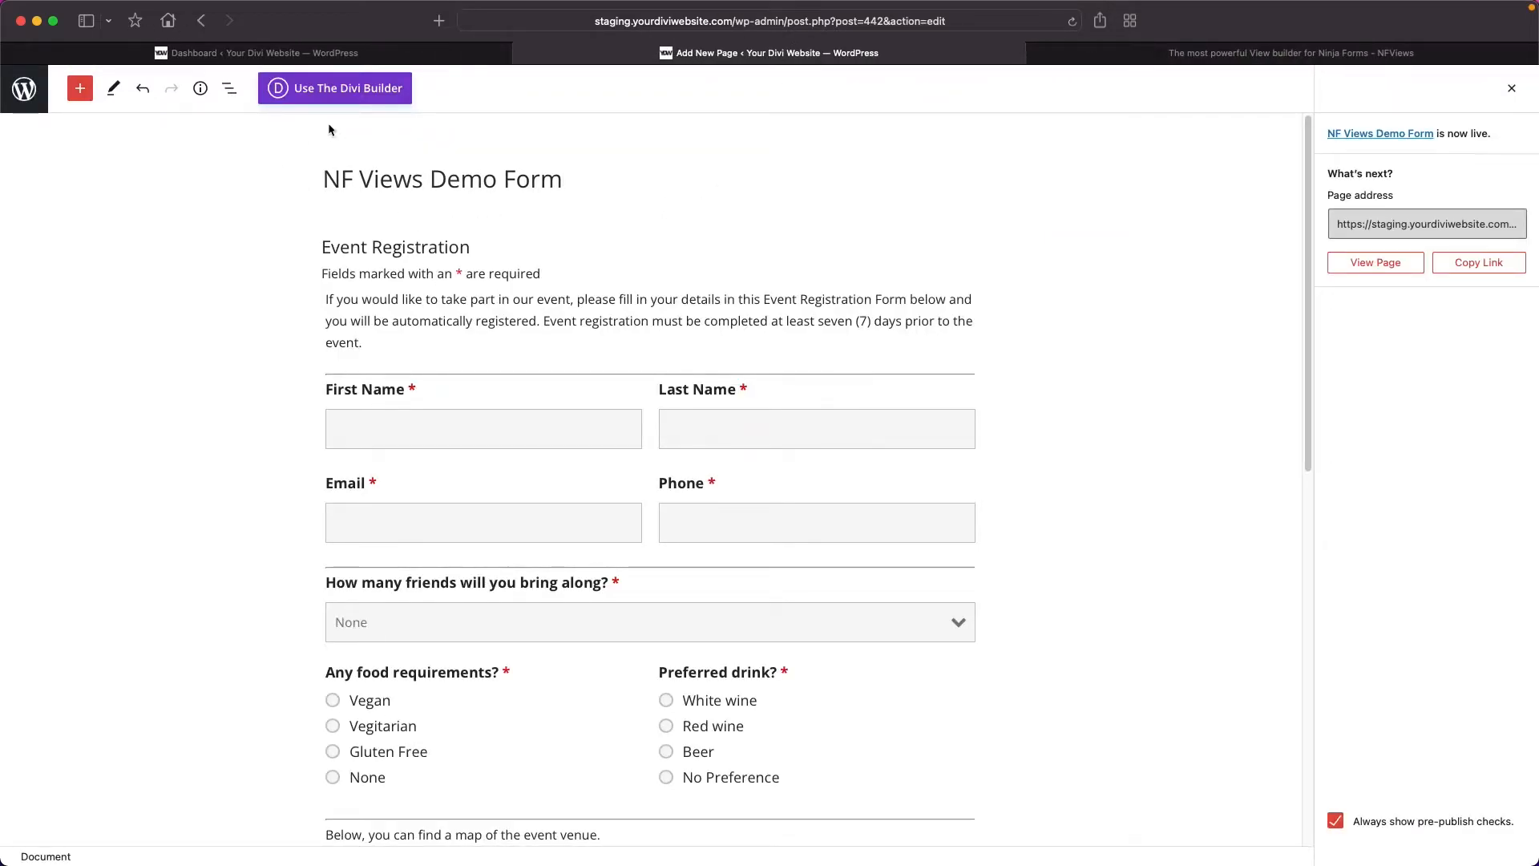
{"action": "left_click", "coordinate": [523, 53]}
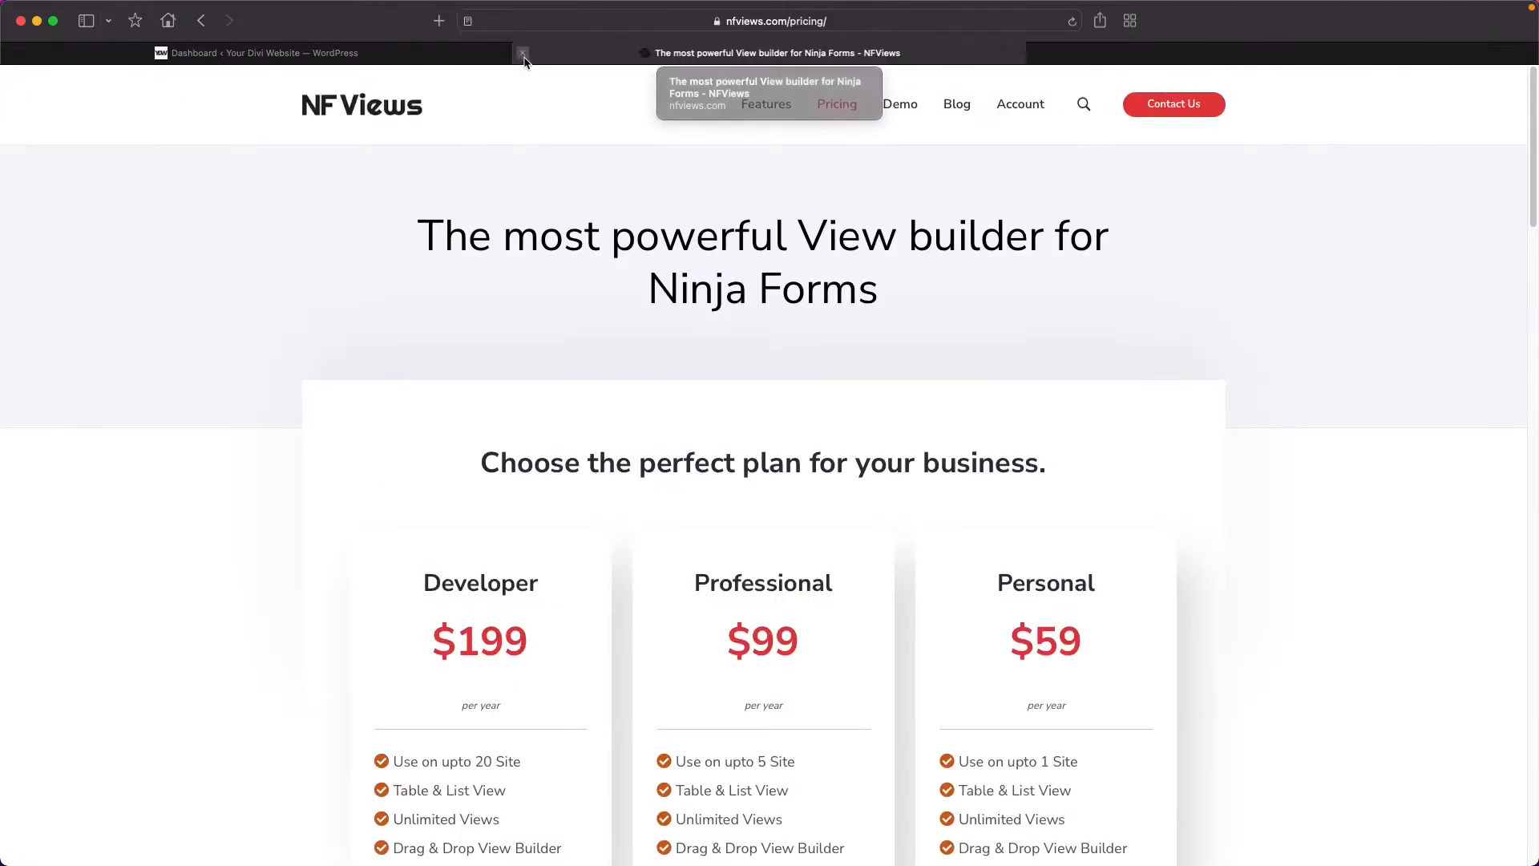
{"action": "left_click", "coordinate": [778, 53]}
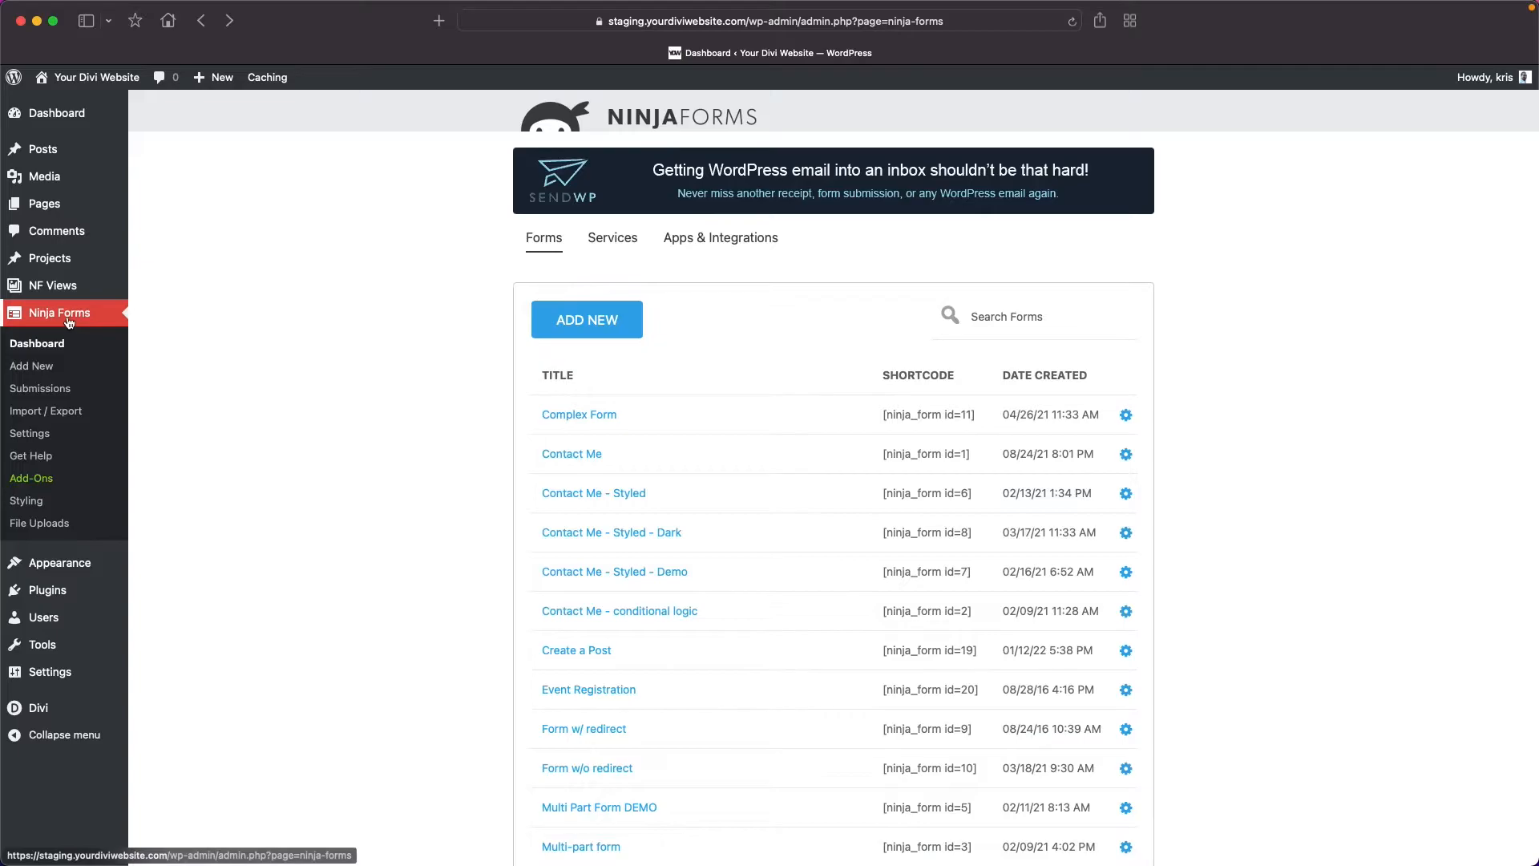
Display the Ninja Forms submissions for the Event Registration form.
{"action": "left_click", "coordinate": [56, 387]}
{"action": "left_click", "coordinate": [240, 166]}
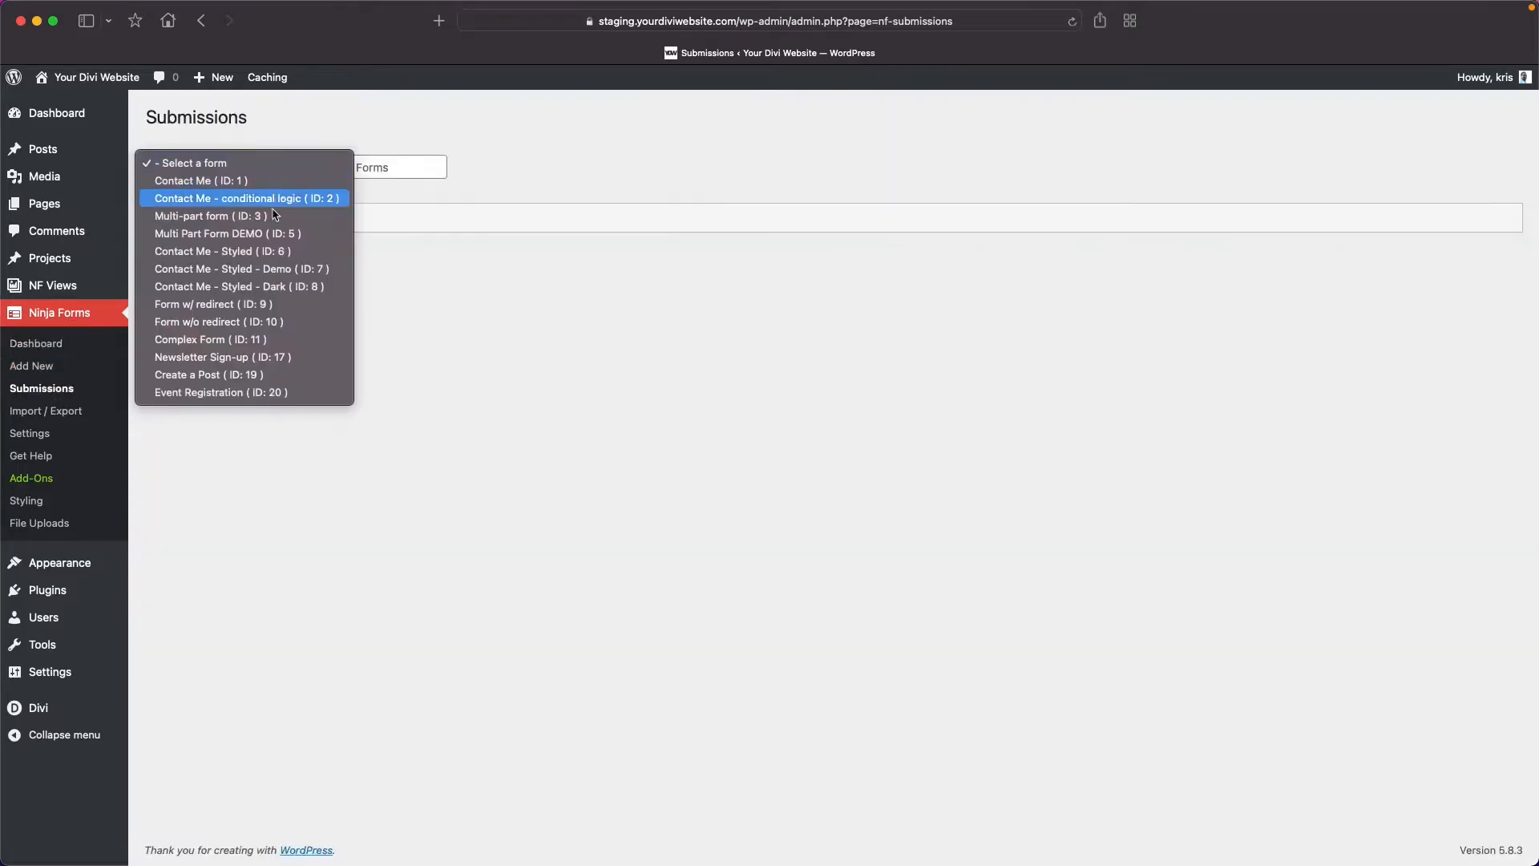
{"action": "left_click", "coordinate": [278, 393]}
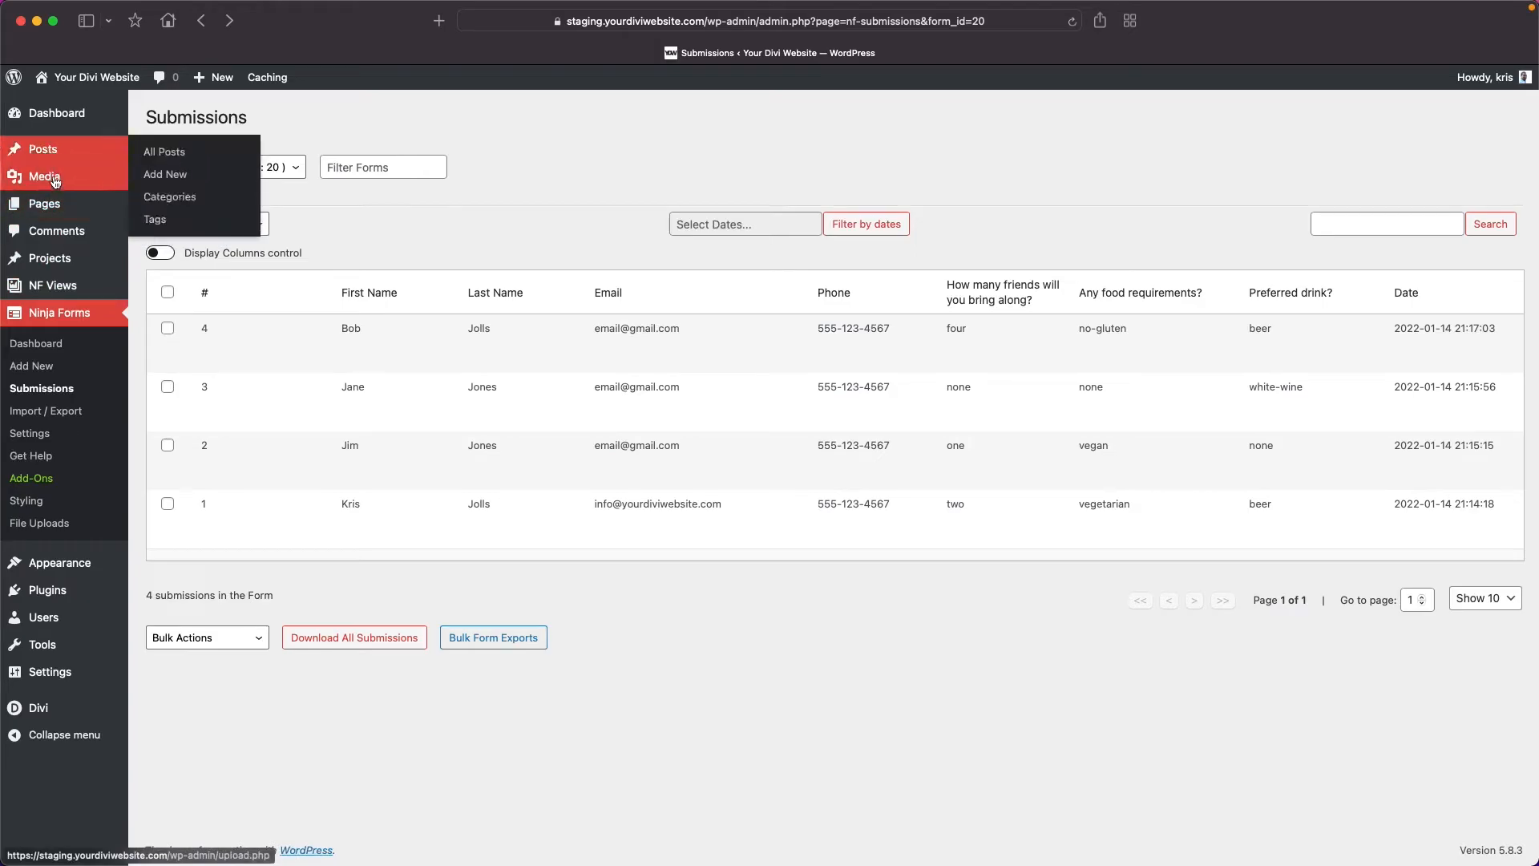
Open the NF Views Demo Form page for editing and examine the end of its Event Registration form block.
{"action": "left_click", "coordinate": [44, 204]}
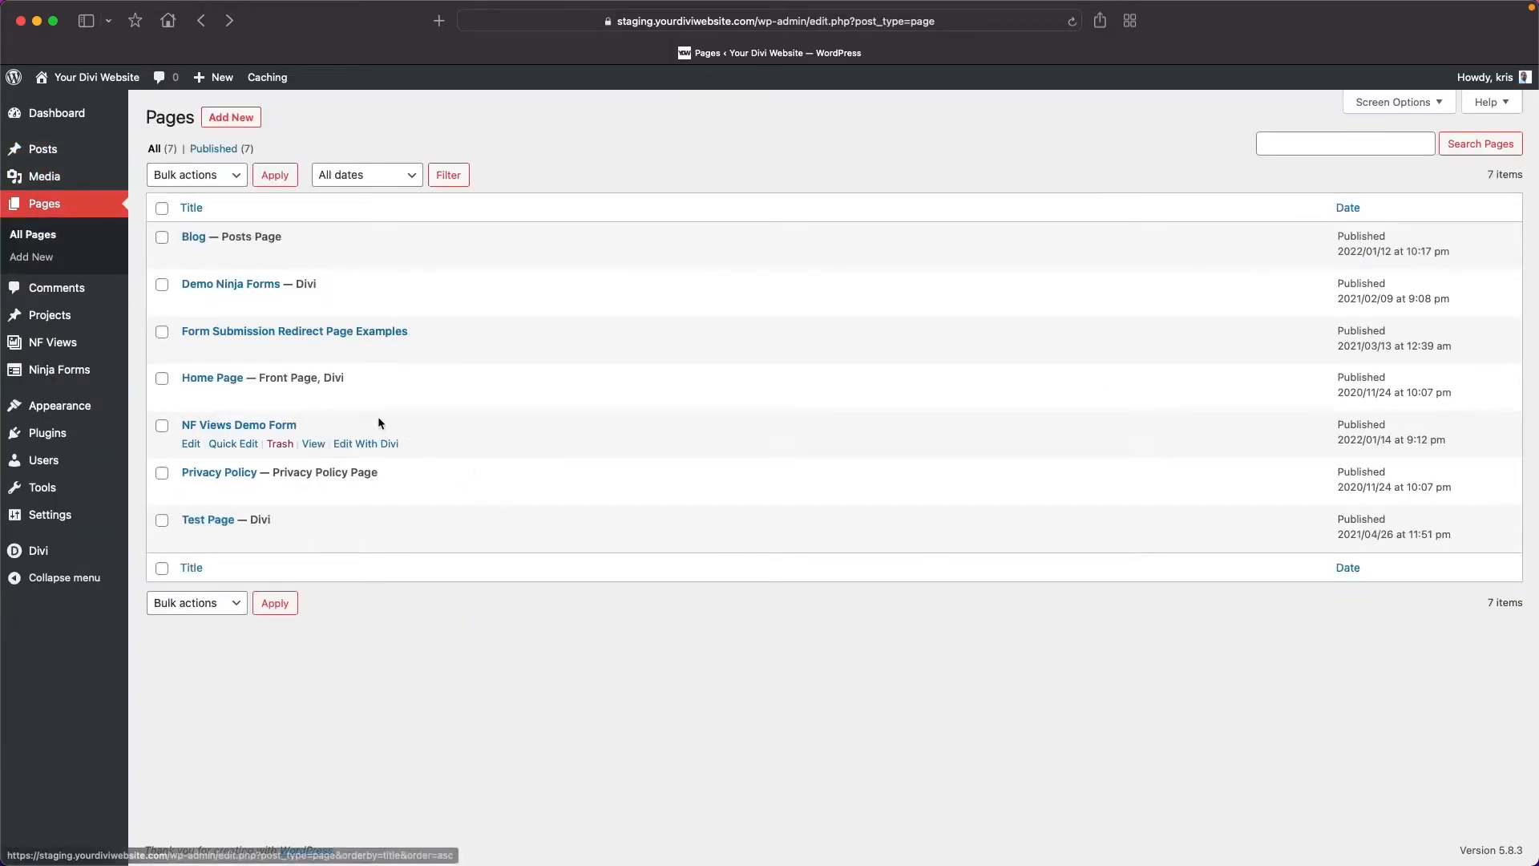
{"action": "left_click", "coordinate": [191, 443]}
{"action": "scroll", "coordinate": [555, 506], "scroll_direction": "down", "scroll_amount": 3}
{"action": "scroll", "coordinate": [946, 528], "scroll_direction": "down", "scroll_amount": 4}
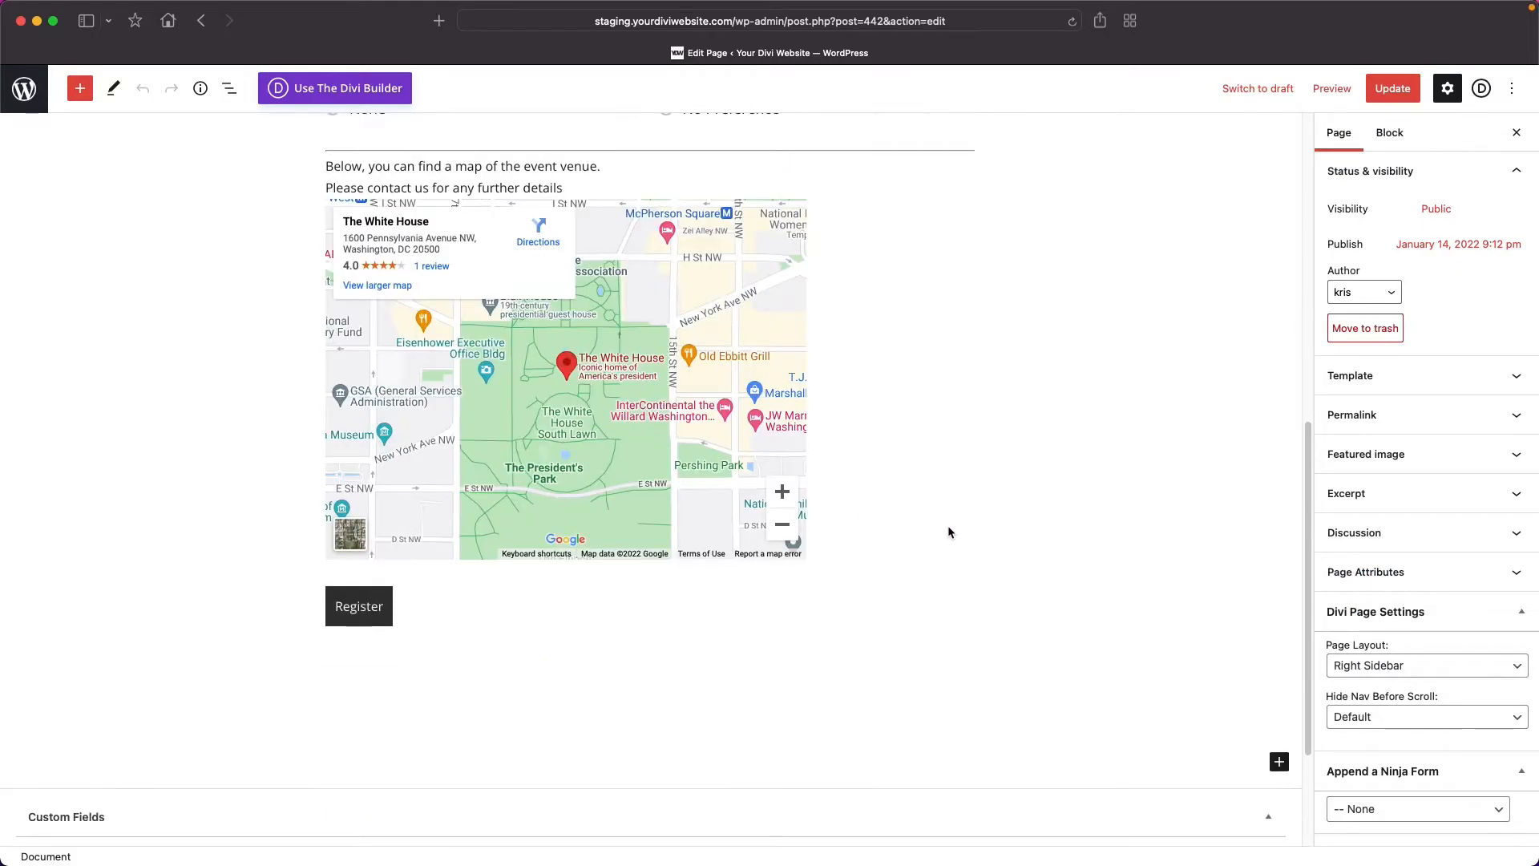
{"action": "scroll", "coordinate": [948, 530], "scroll_direction": "down", "scroll_amount": 3}
{"action": "left_click", "coordinate": [453, 497]}
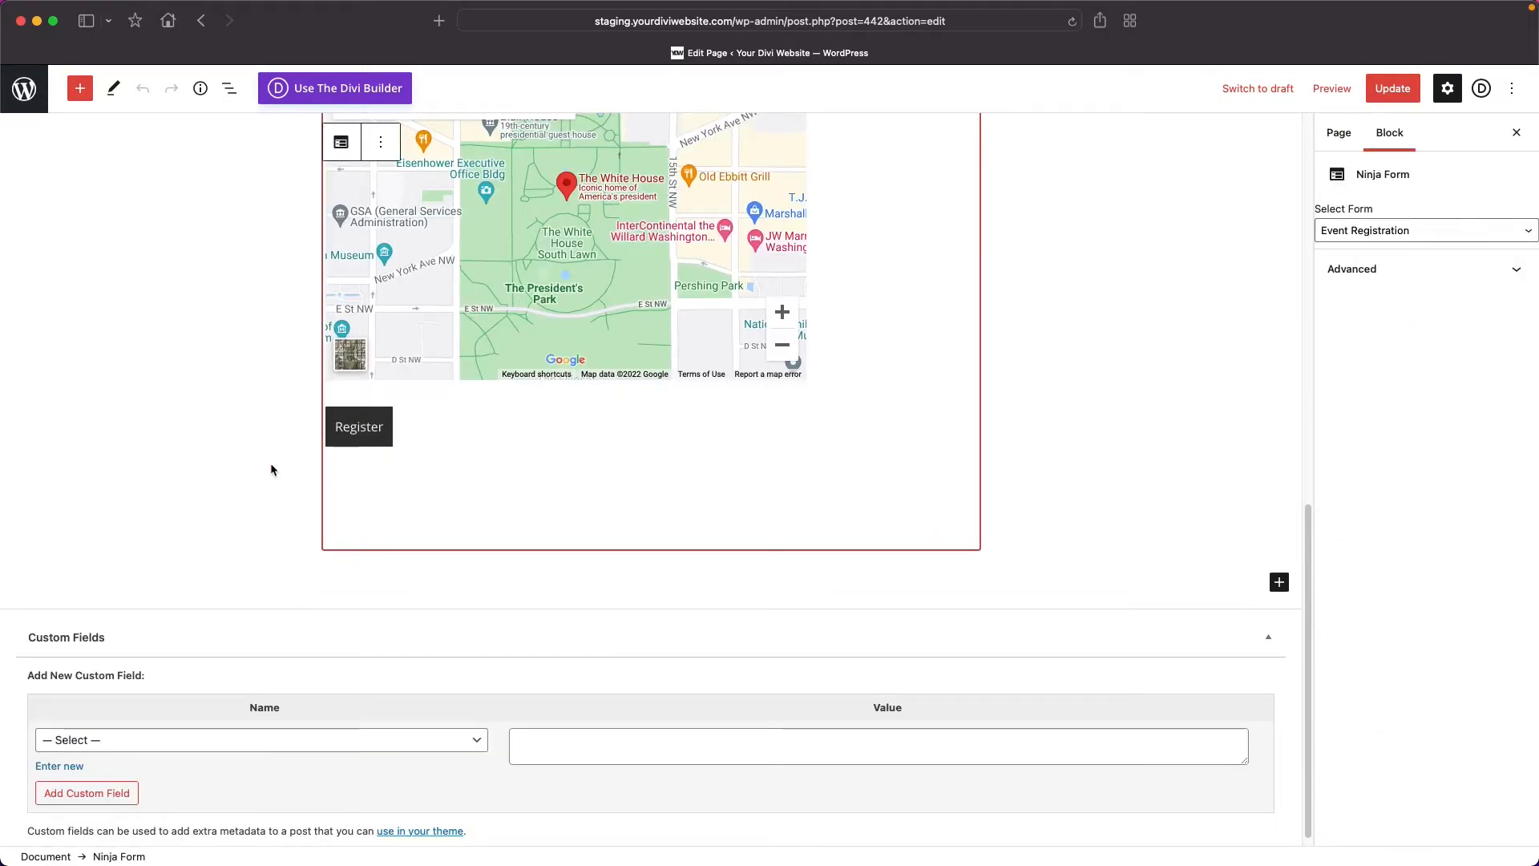
Create a new NF View titled "Registration Results" with the Event Registration form as its source.
{"action": "left_click", "coordinate": [25, 91], "text": "super"}
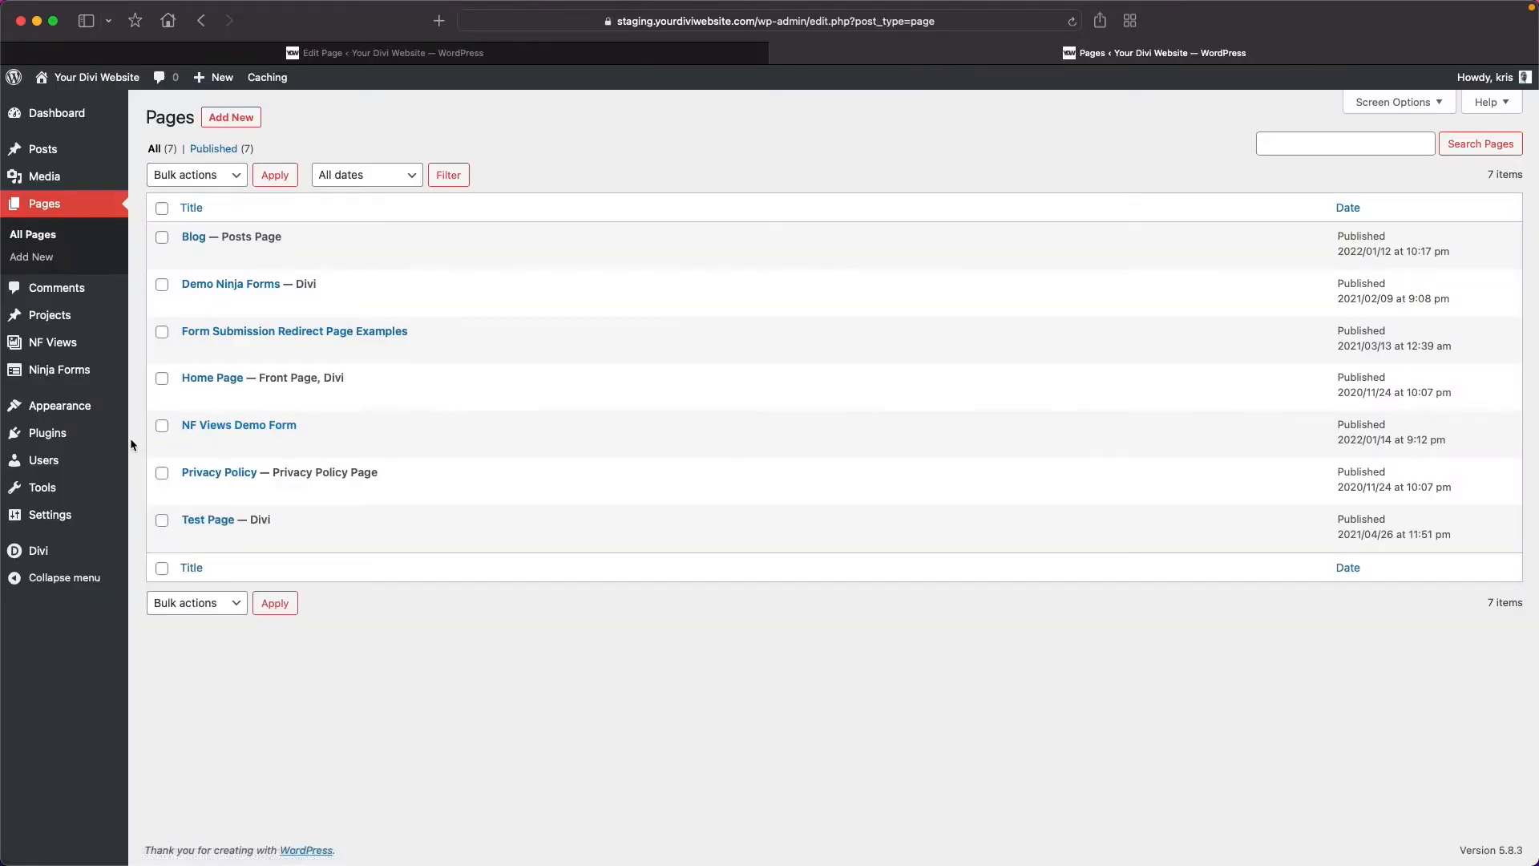
{"action": "mouse_move", "coordinate": [64, 346]}
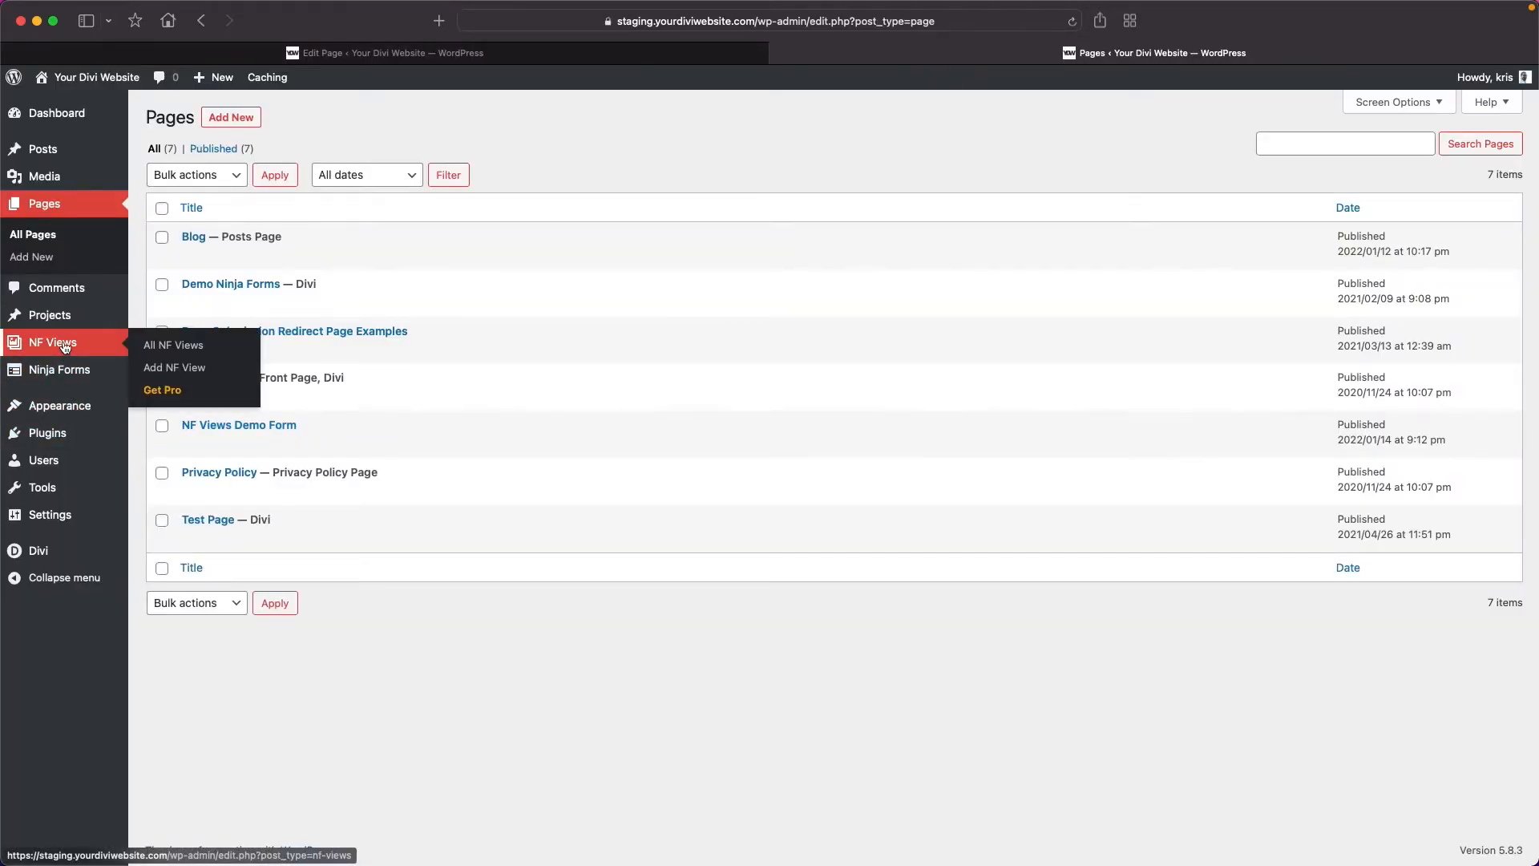
{"action": "left_click", "coordinate": [166, 369]}
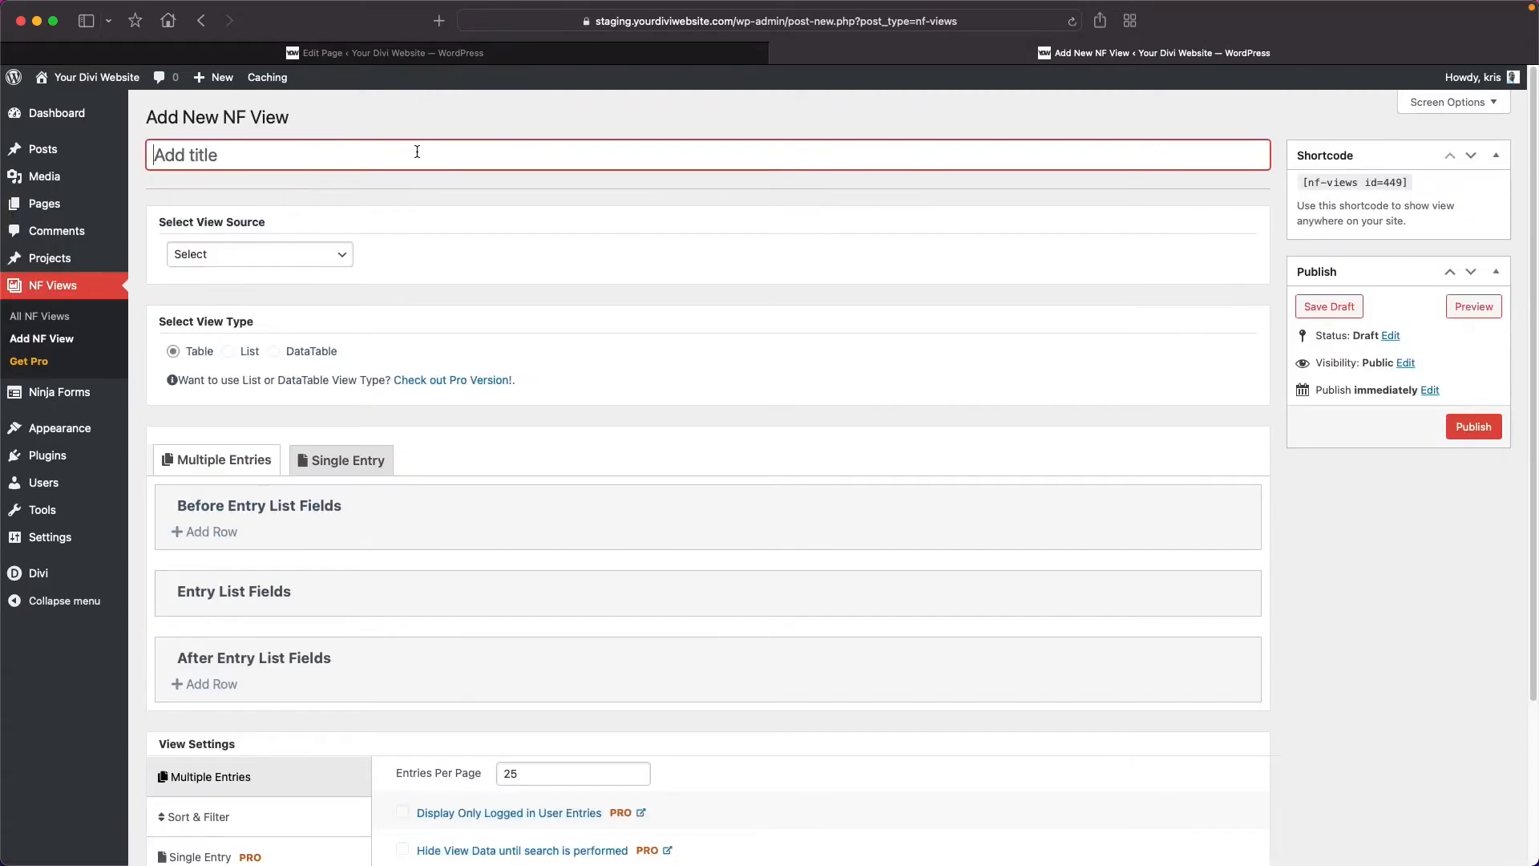
{"action": "type", "text": "Registration Results"}
{"action": "left_click", "coordinate": [337, 255]}
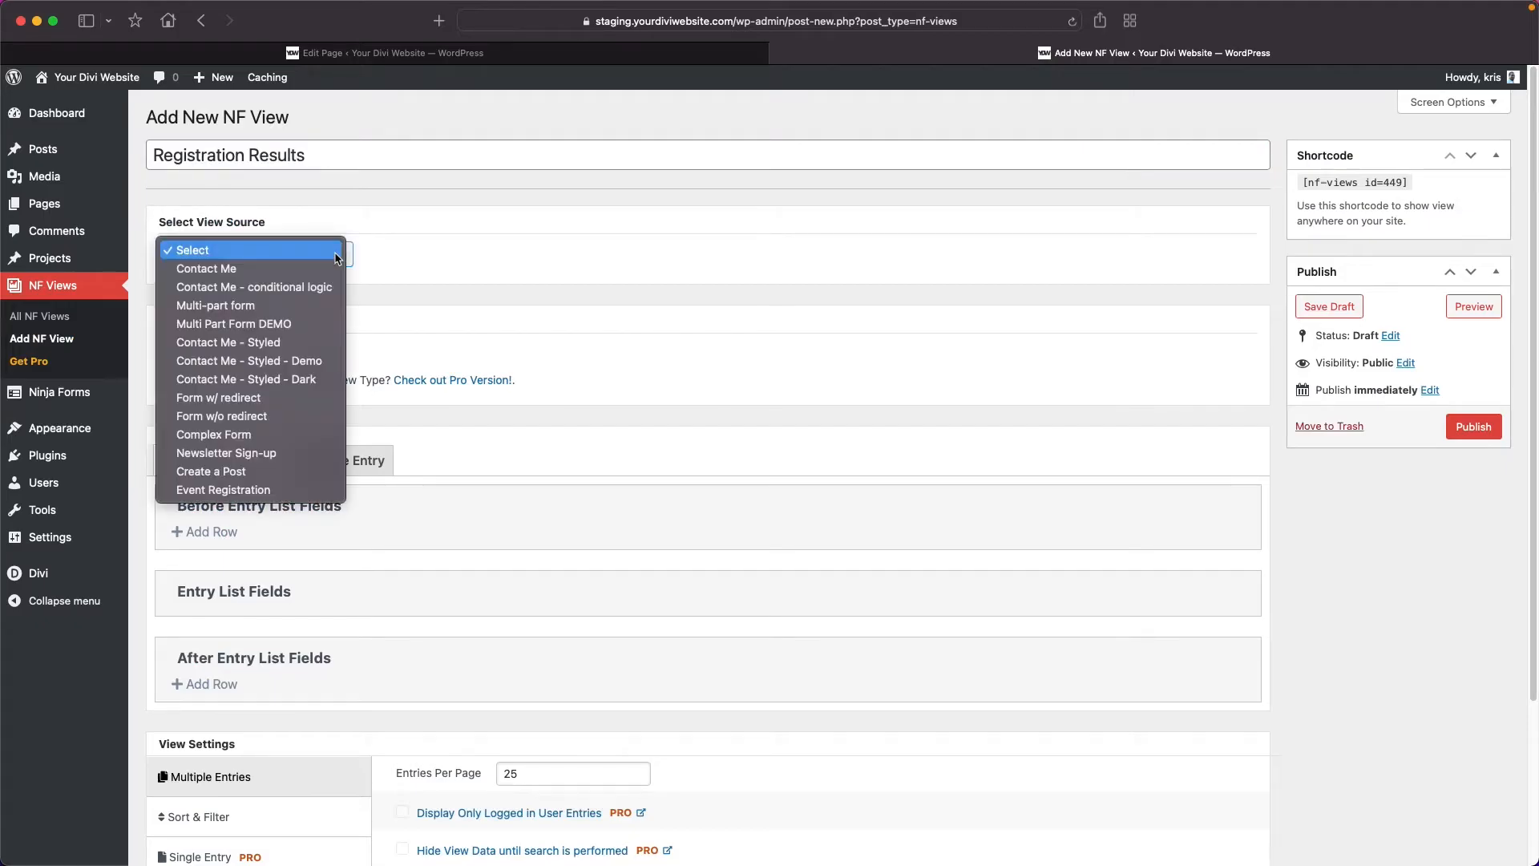
{"action": "left_click", "coordinate": [270, 490]}
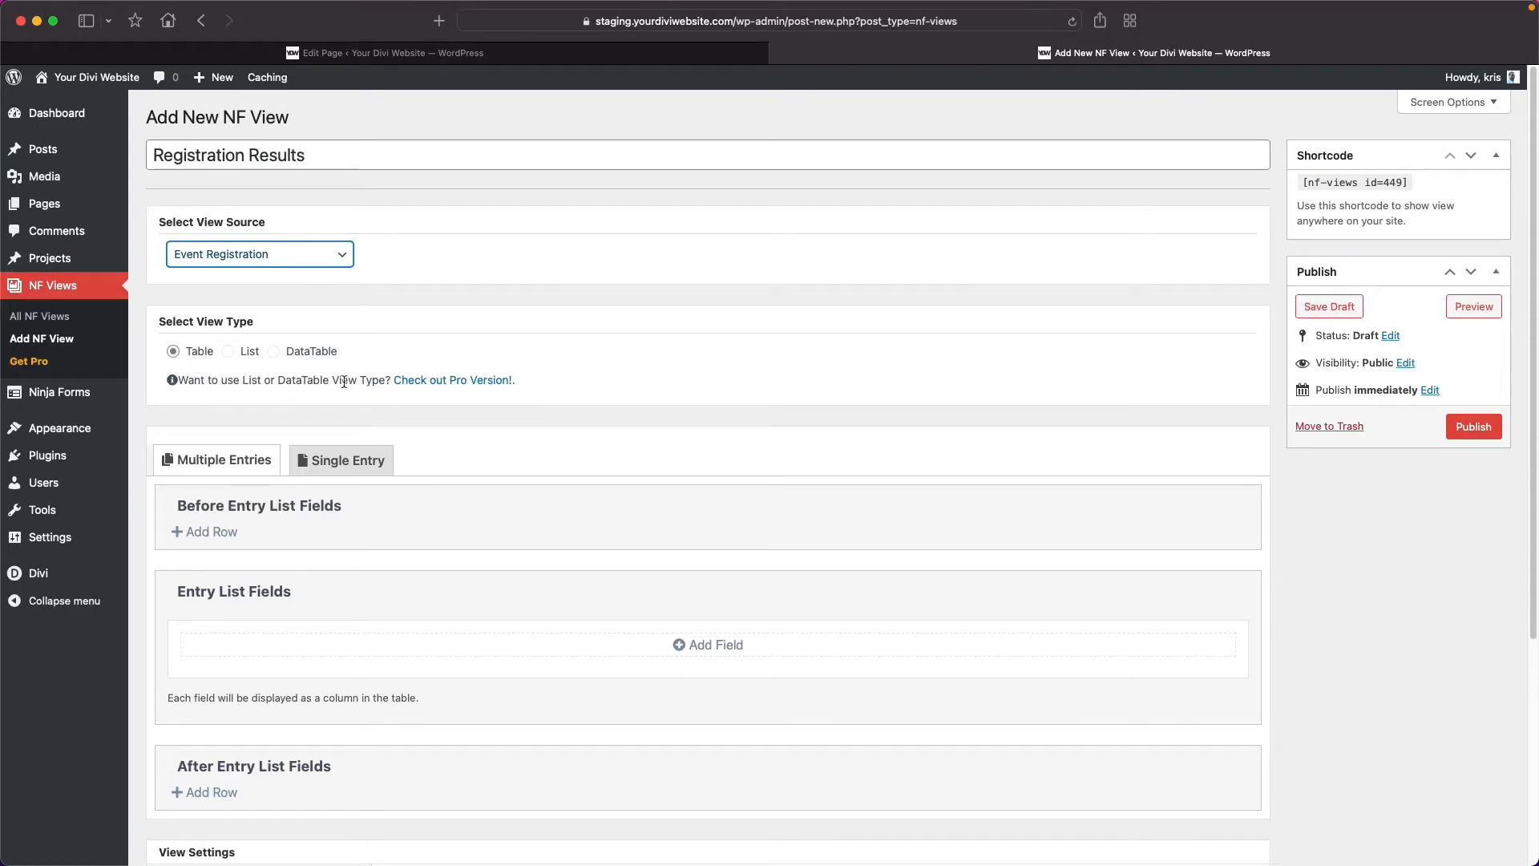
Compare the view's Multiple Entries and Single Entry field layouts, ending on Multiple Entries.
{"action": "scroll", "coordinate": [353, 336], "scroll_direction": "down", "scroll_amount": 3}
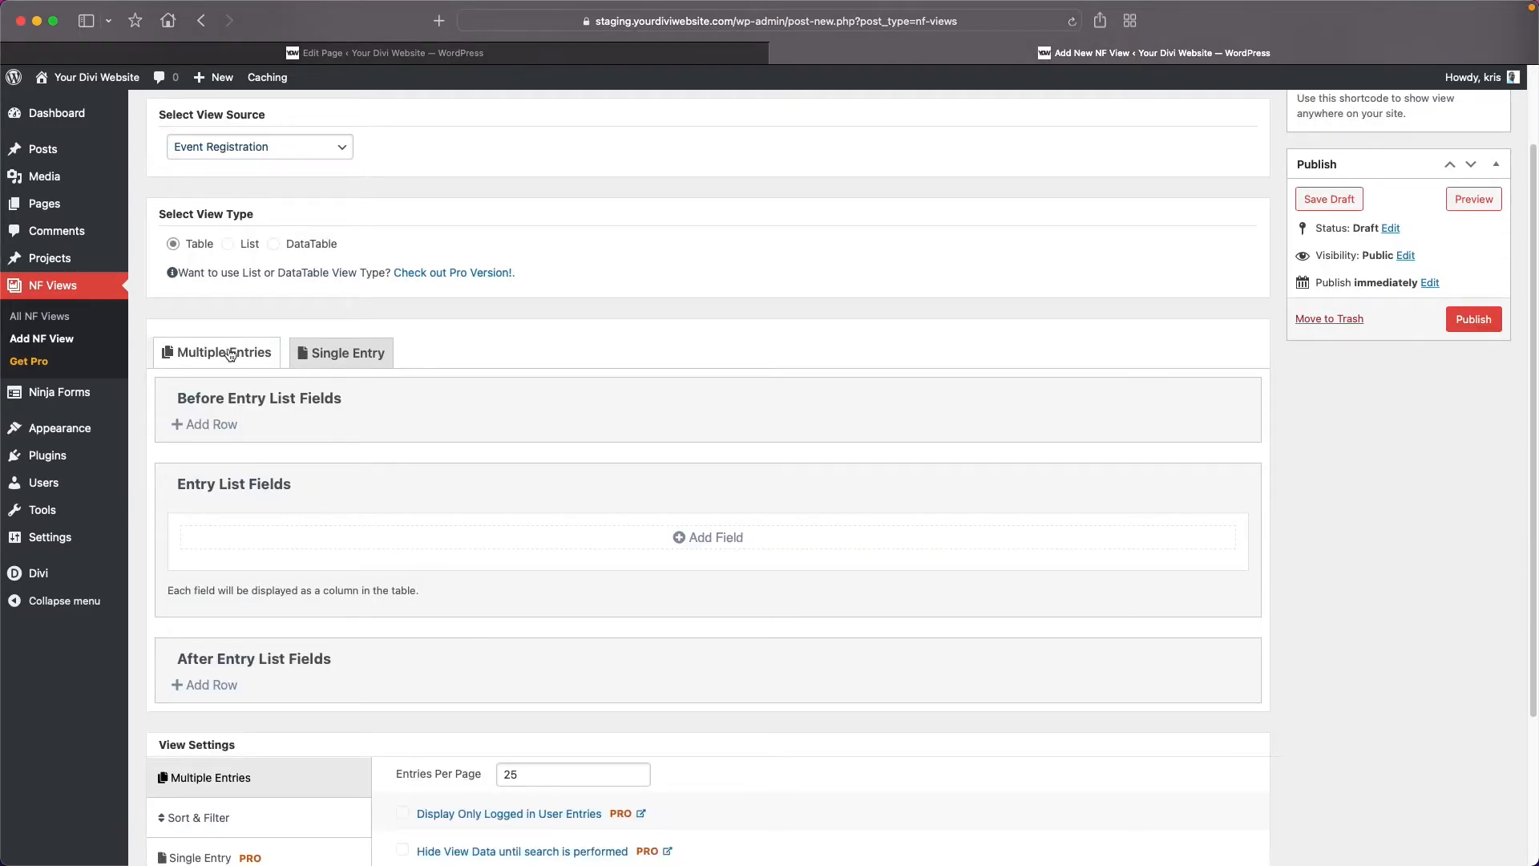
{"action": "left_click", "coordinate": [343, 353]}
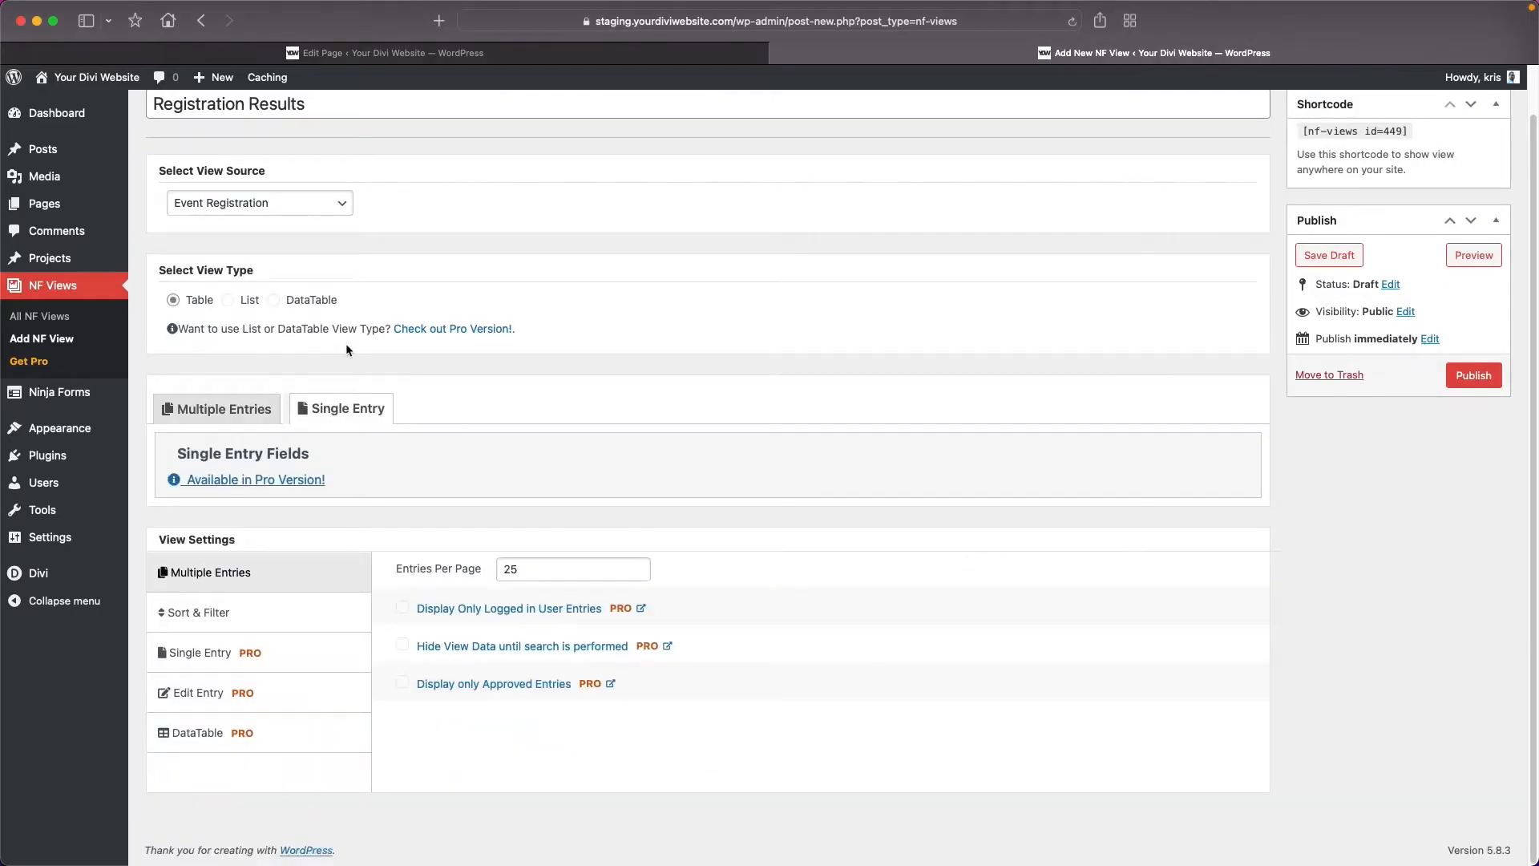
{"action": "left_click", "coordinate": [222, 413]}
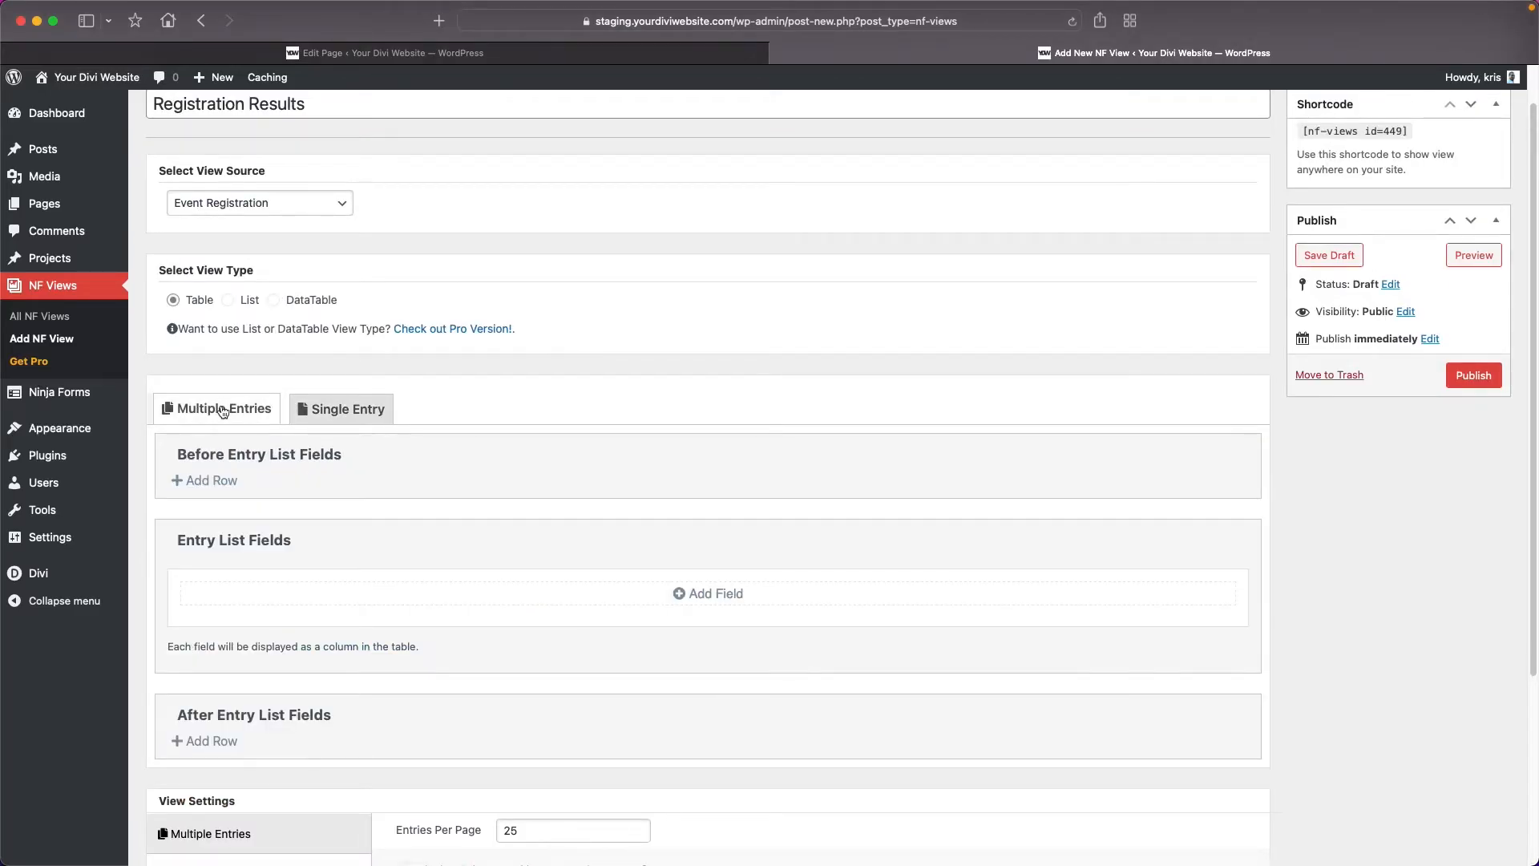
{"action": "left_click", "coordinate": [347, 410]}
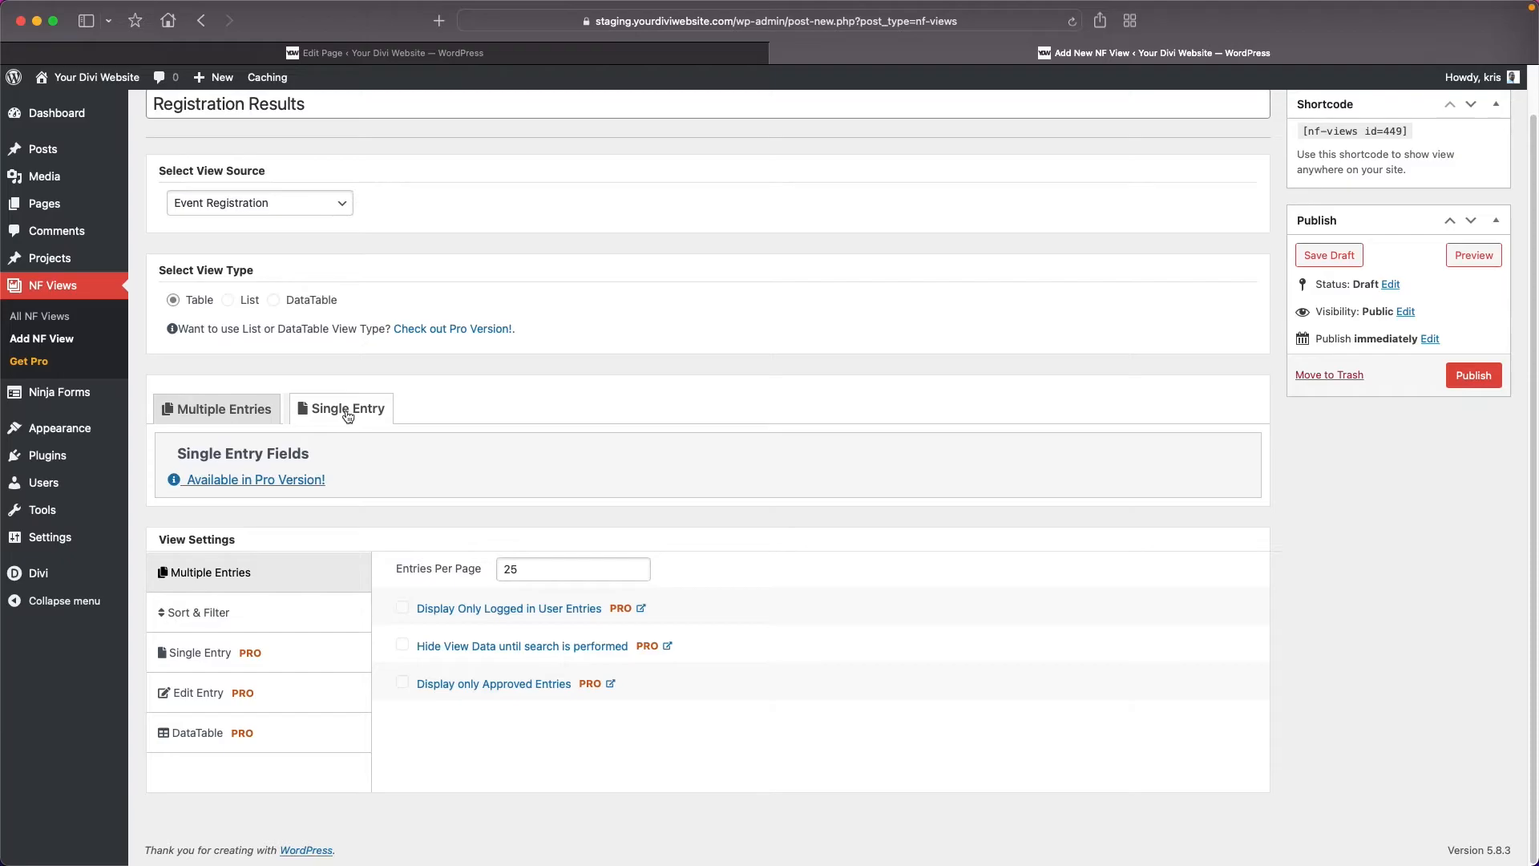
{"action": "left_click", "coordinate": [242, 419]}
{"action": "scroll", "coordinate": [270, 259], "scroll_direction": "down", "scroll_amount": 3}
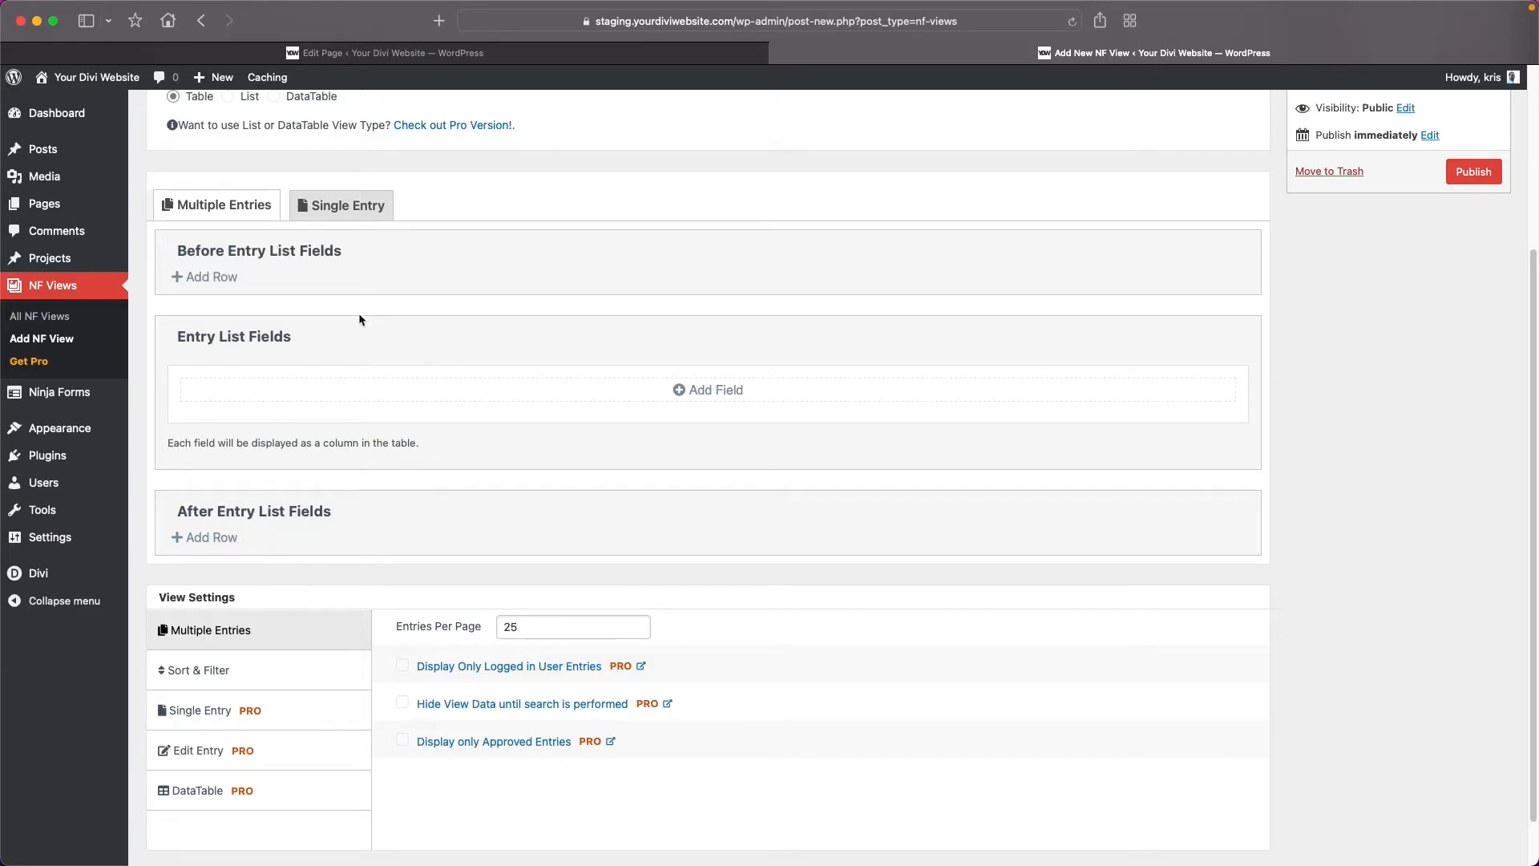
{"action": "left_click", "coordinate": [213, 278]}
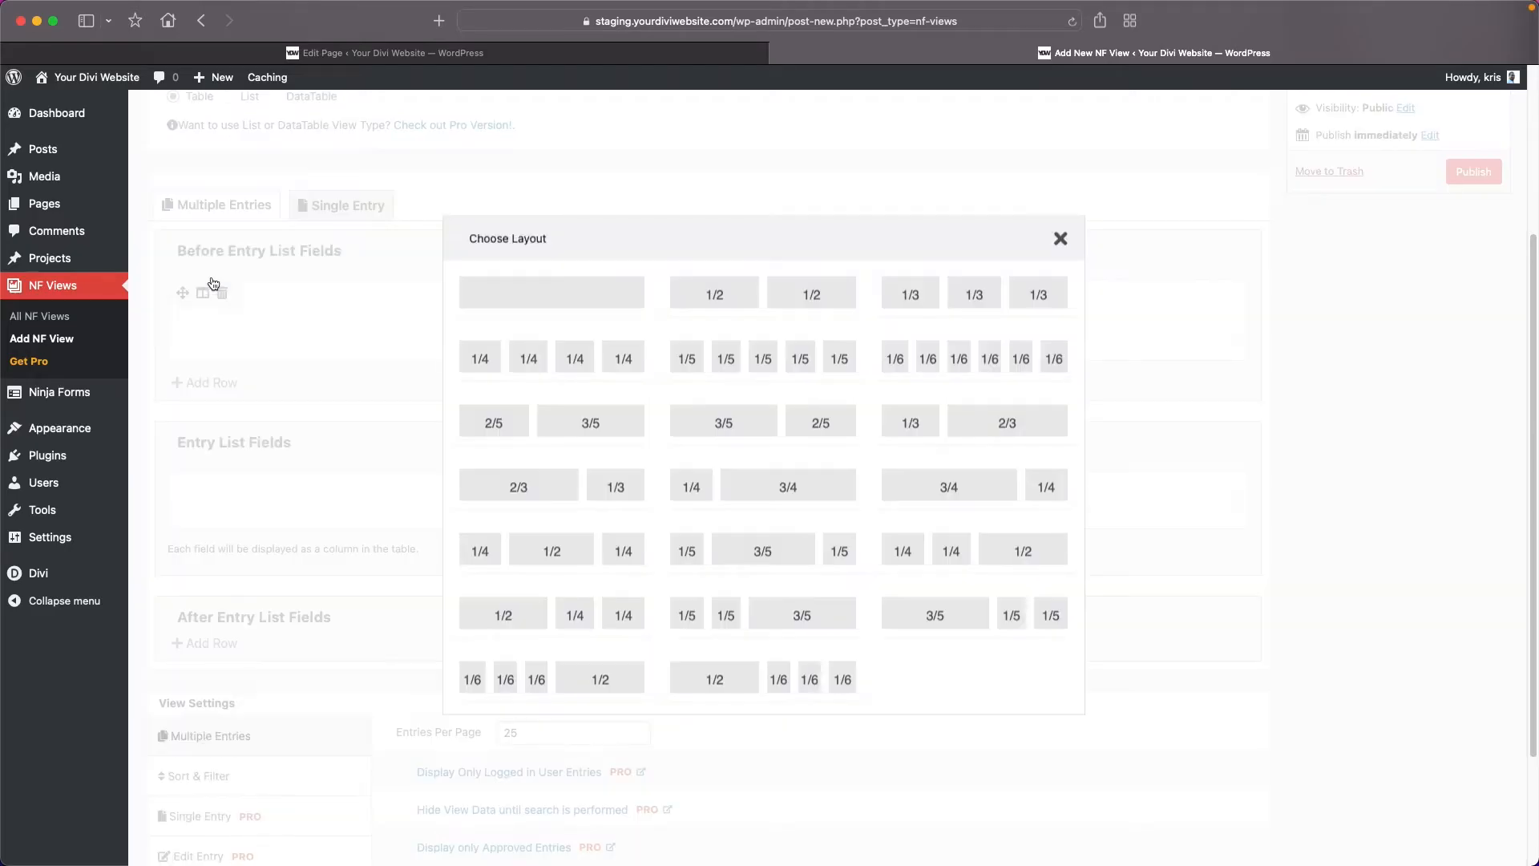
{"action": "left_click", "coordinate": [551, 294]}
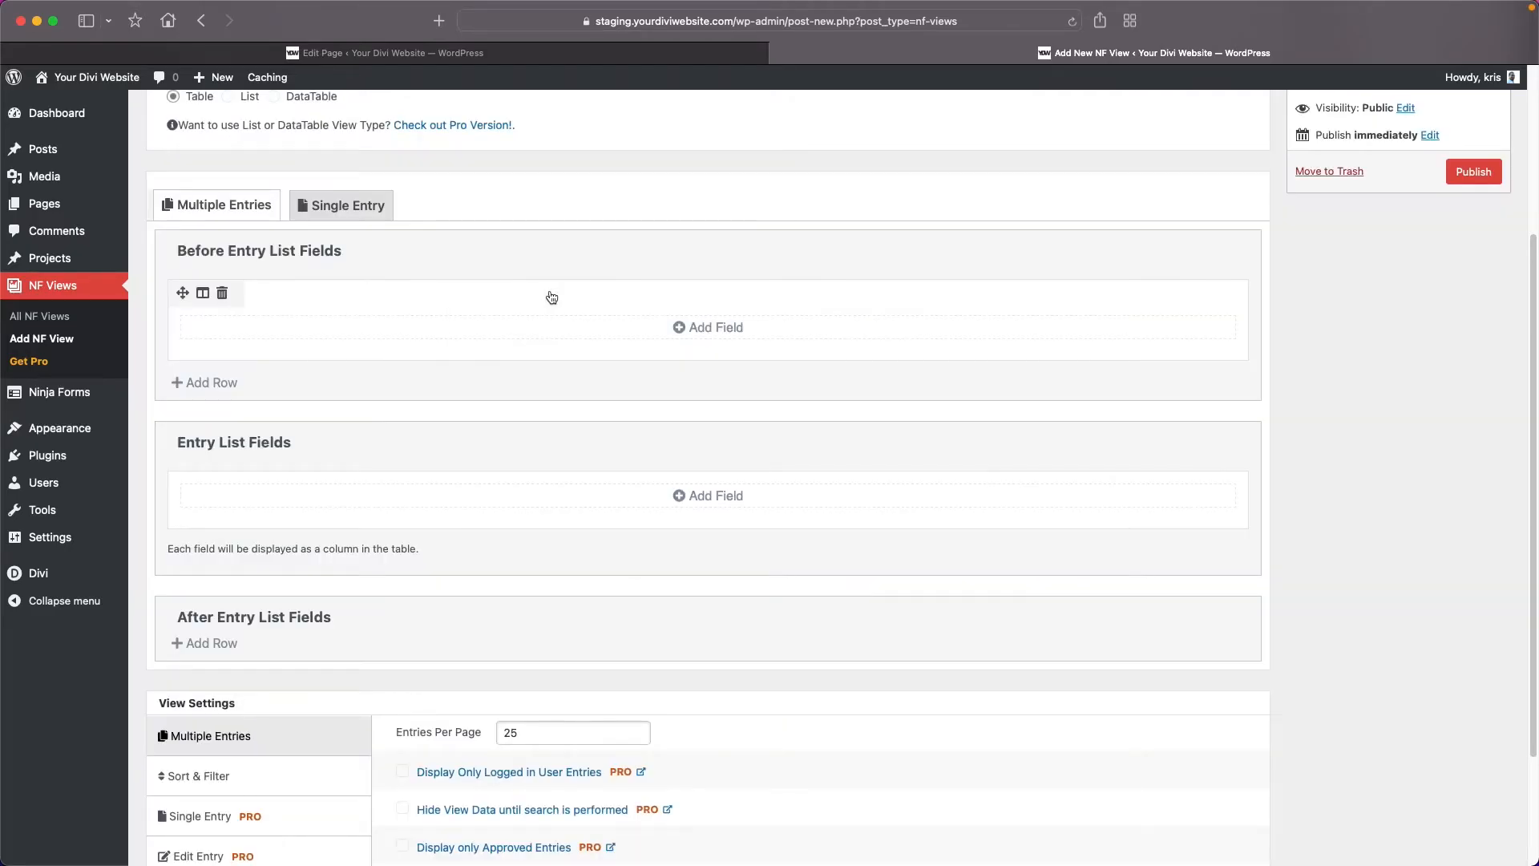
{"action": "left_click", "coordinate": [696, 328]}
{"action": "scroll", "coordinate": [882, 501], "scroll_direction": "down", "scroll_amount": 3}
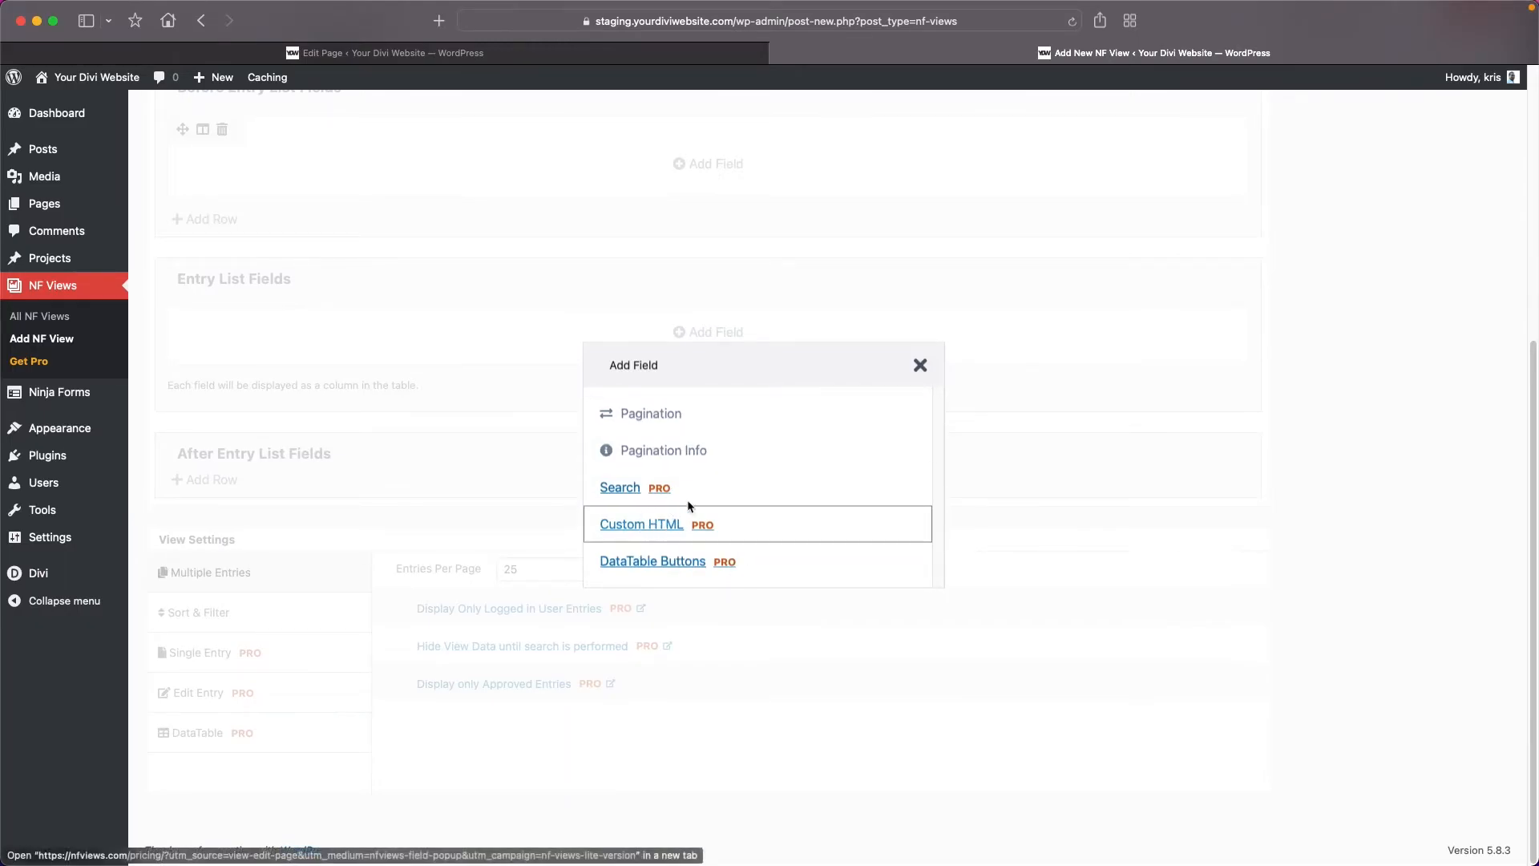
{"action": "left_click", "coordinate": [922, 367]}
{"action": "scroll", "coordinate": [322, 254], "scroll_direction": "up", "scroll_amount": 2}
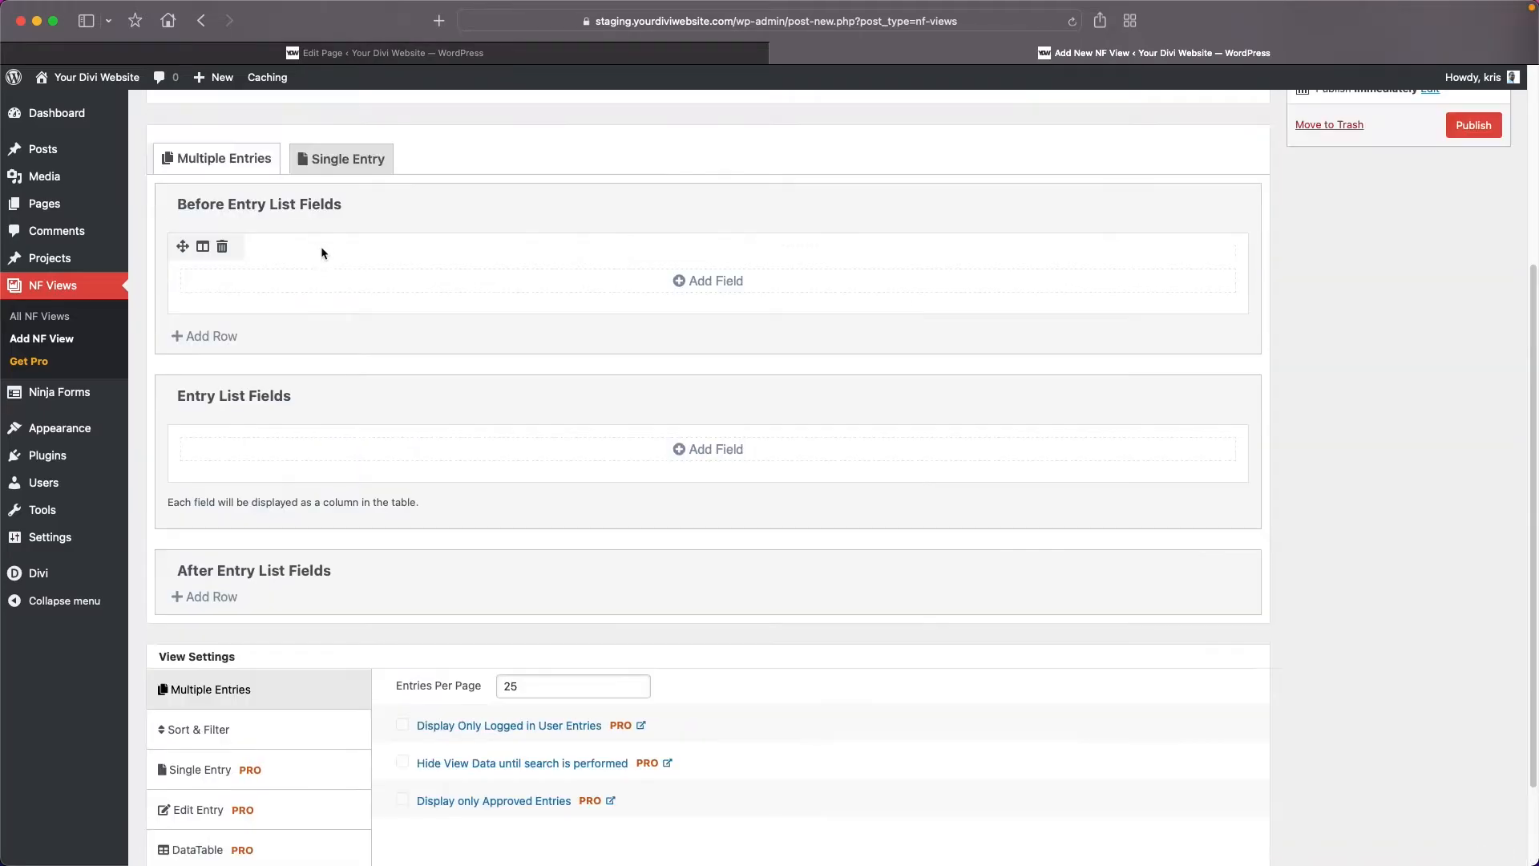
{"action": "left_click", "coordinate": [223, 246]}
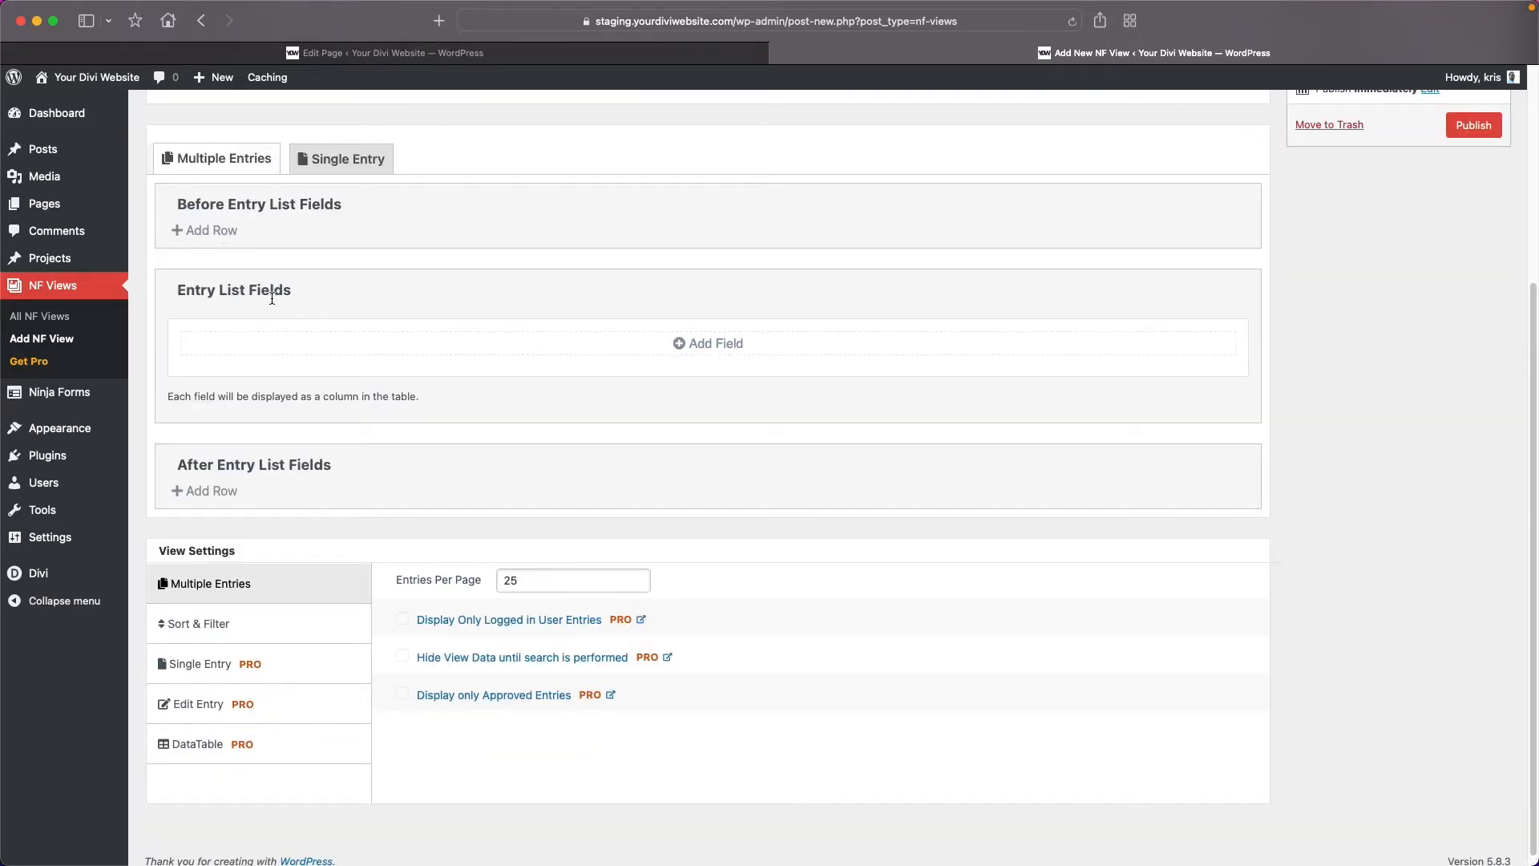
Review the form fields available for the entry list and add First Name as its first column.
{"action": "left_click", "coordinate": [712, 341]}
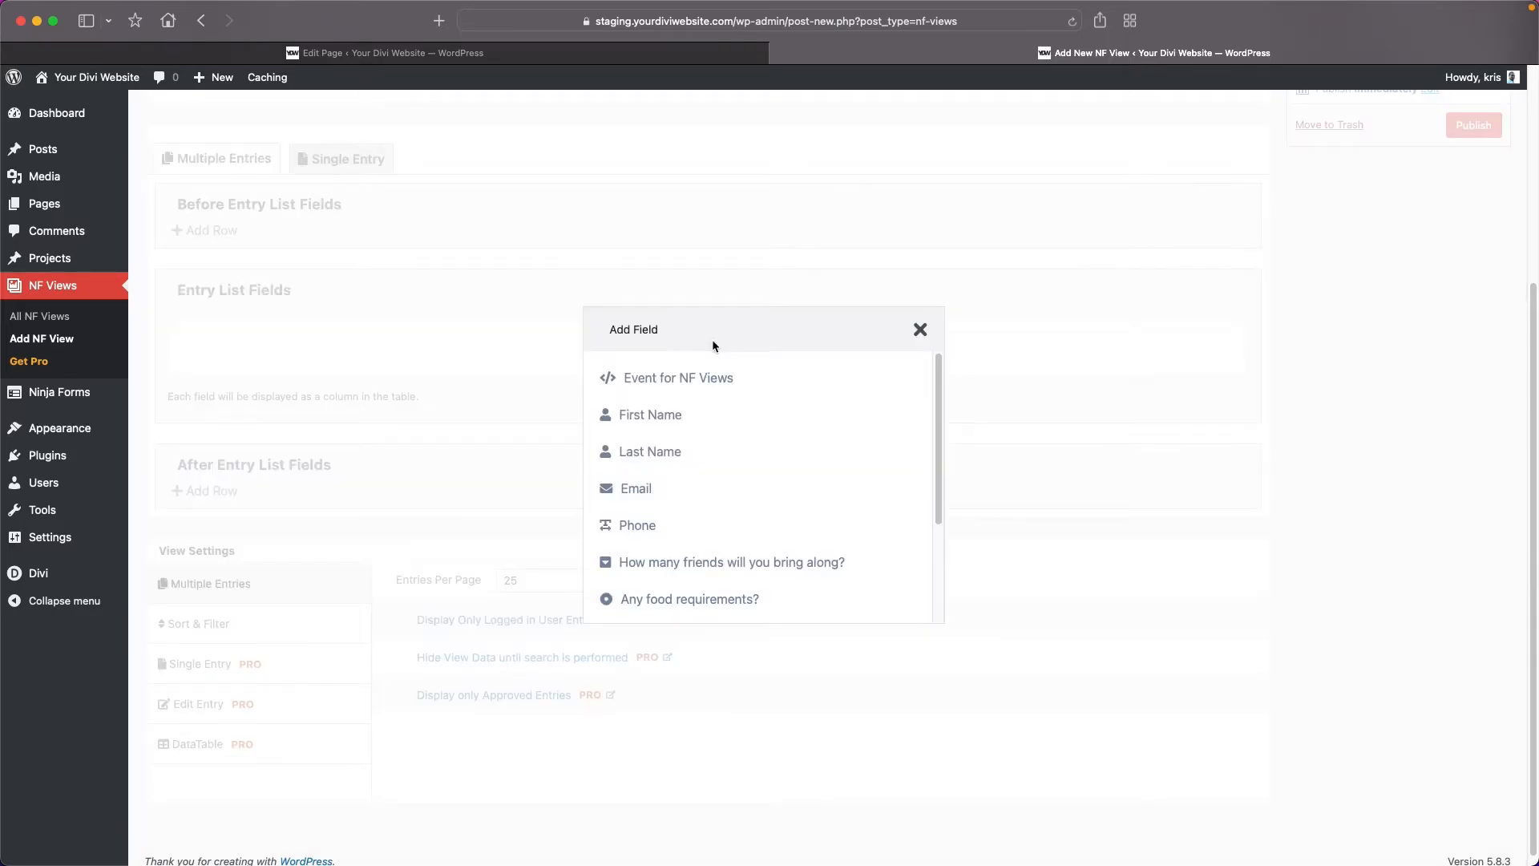
{"action": "mouse_move", "coordinate": [940, 414]}
{"action": "left_mouse_down"}
{"action": "mouse_move", "coordinate": [941, 484]}
{"action": "mouse_move", "coordinate": [937, 410]}
{"action": "left_mouse_up"}
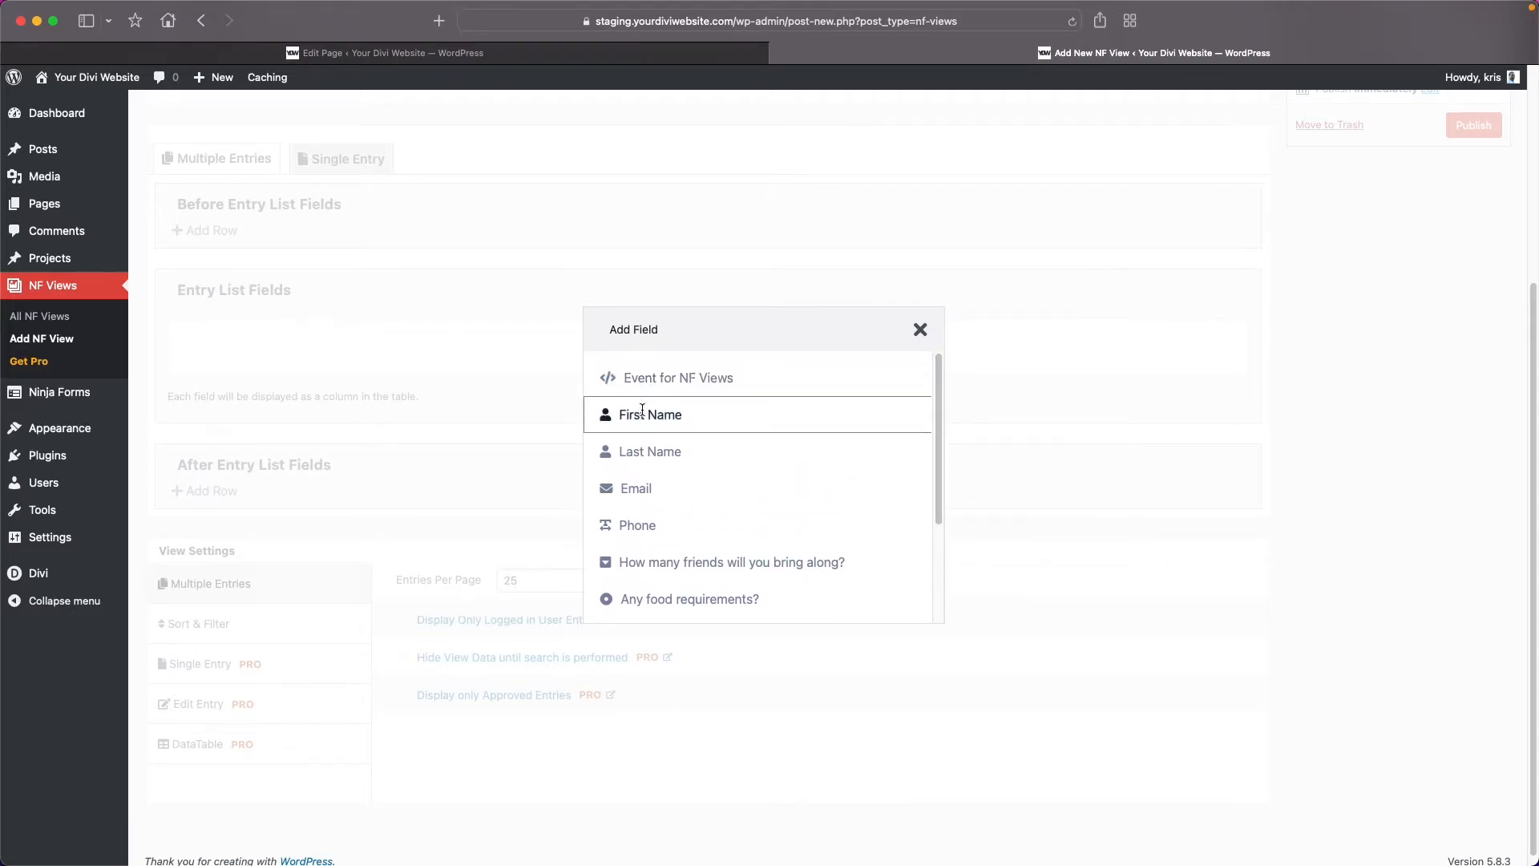
{"action": "scroll", "coordinate": [638, 511], "scroll_direction": "down", "scroll_amount": 1}
{"action": "scroll", "coordinate": [639, 519], "scroll_direction": "down", "scroll_amount": 3}
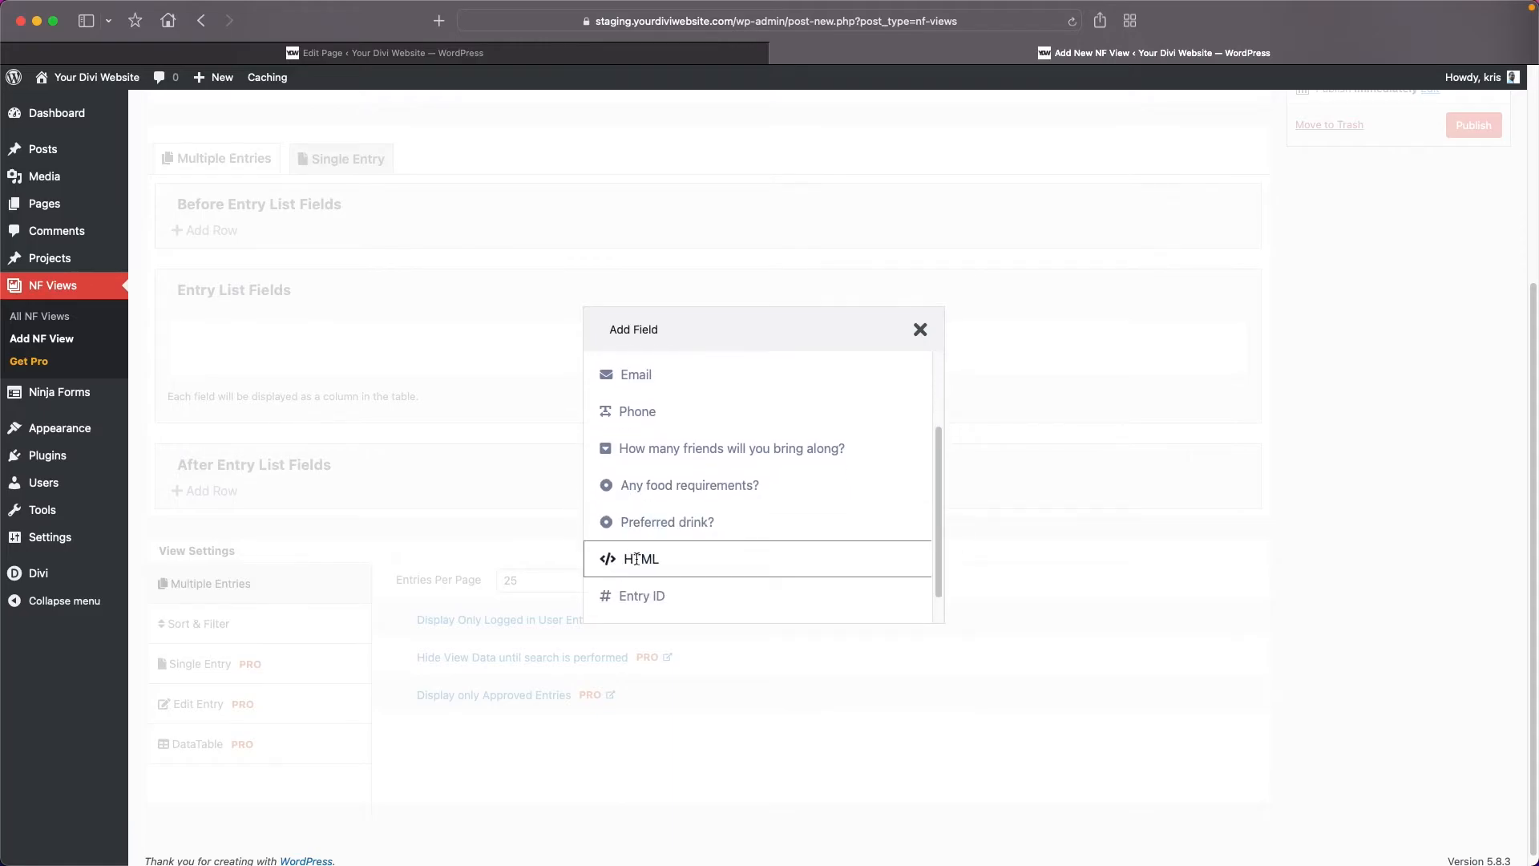
{"action": "scroll", "coordinate": [644, 559], "scroll_direction": "down", "scroll_amount": 2}
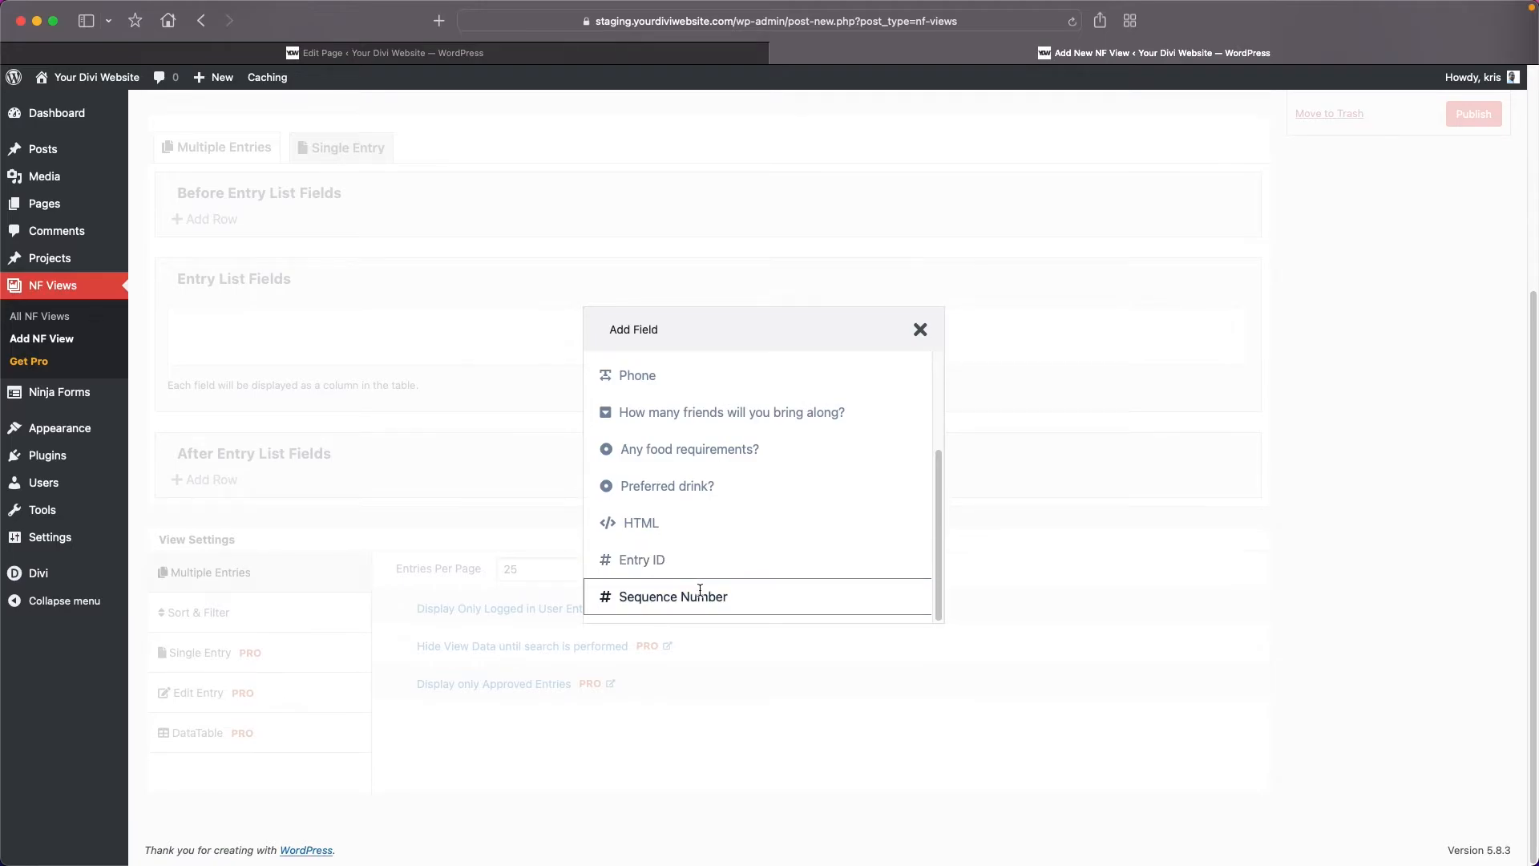
{"action": "left_click_drag", "start_coordinate": [937, 545], "coordinate": [936, 434]}
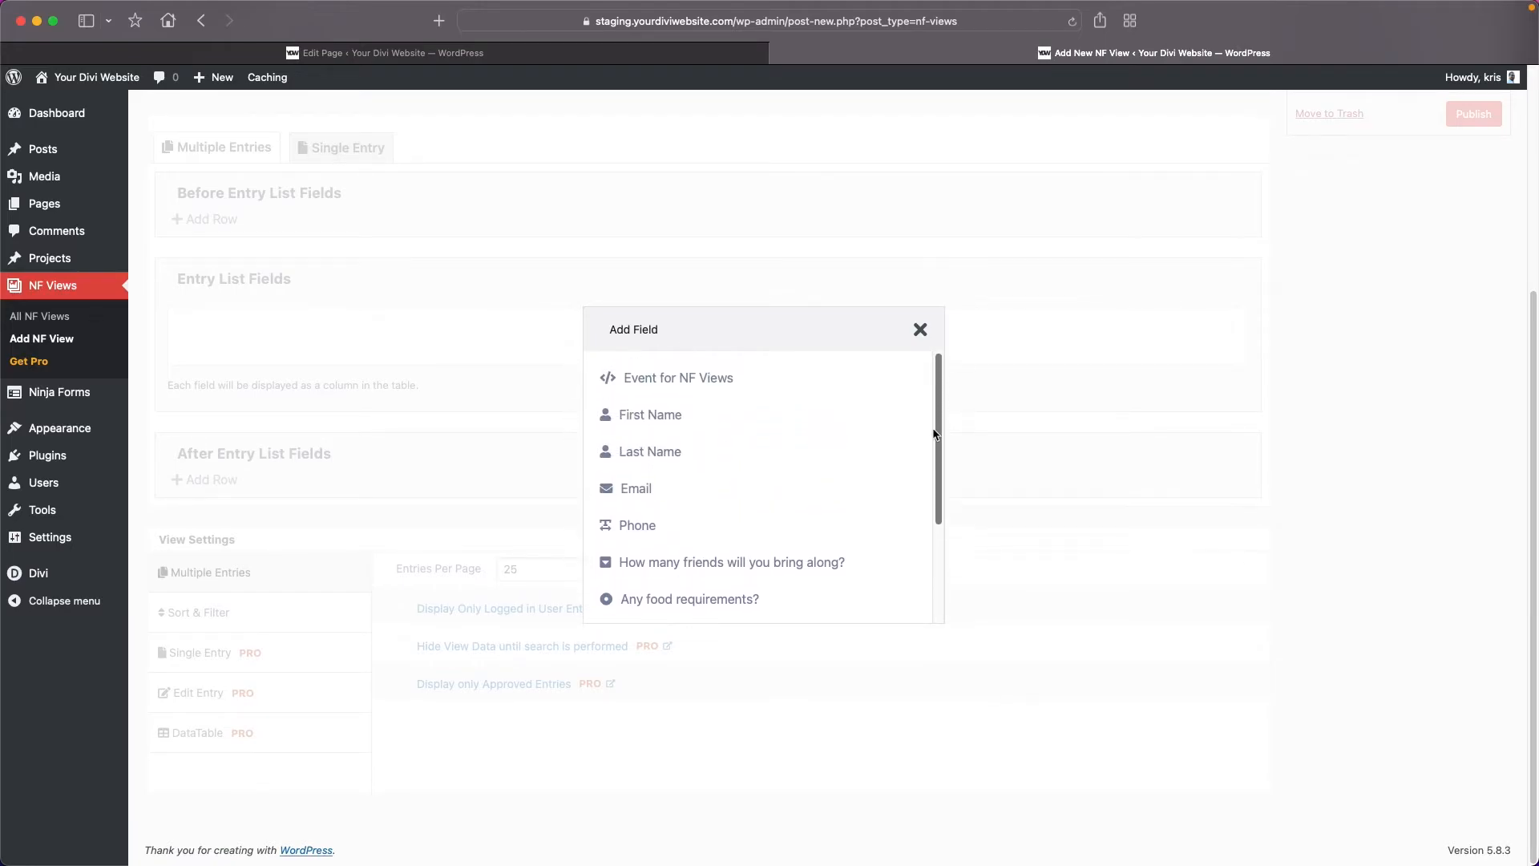
{"action": "left_click", "coordinate": [645, 415]}
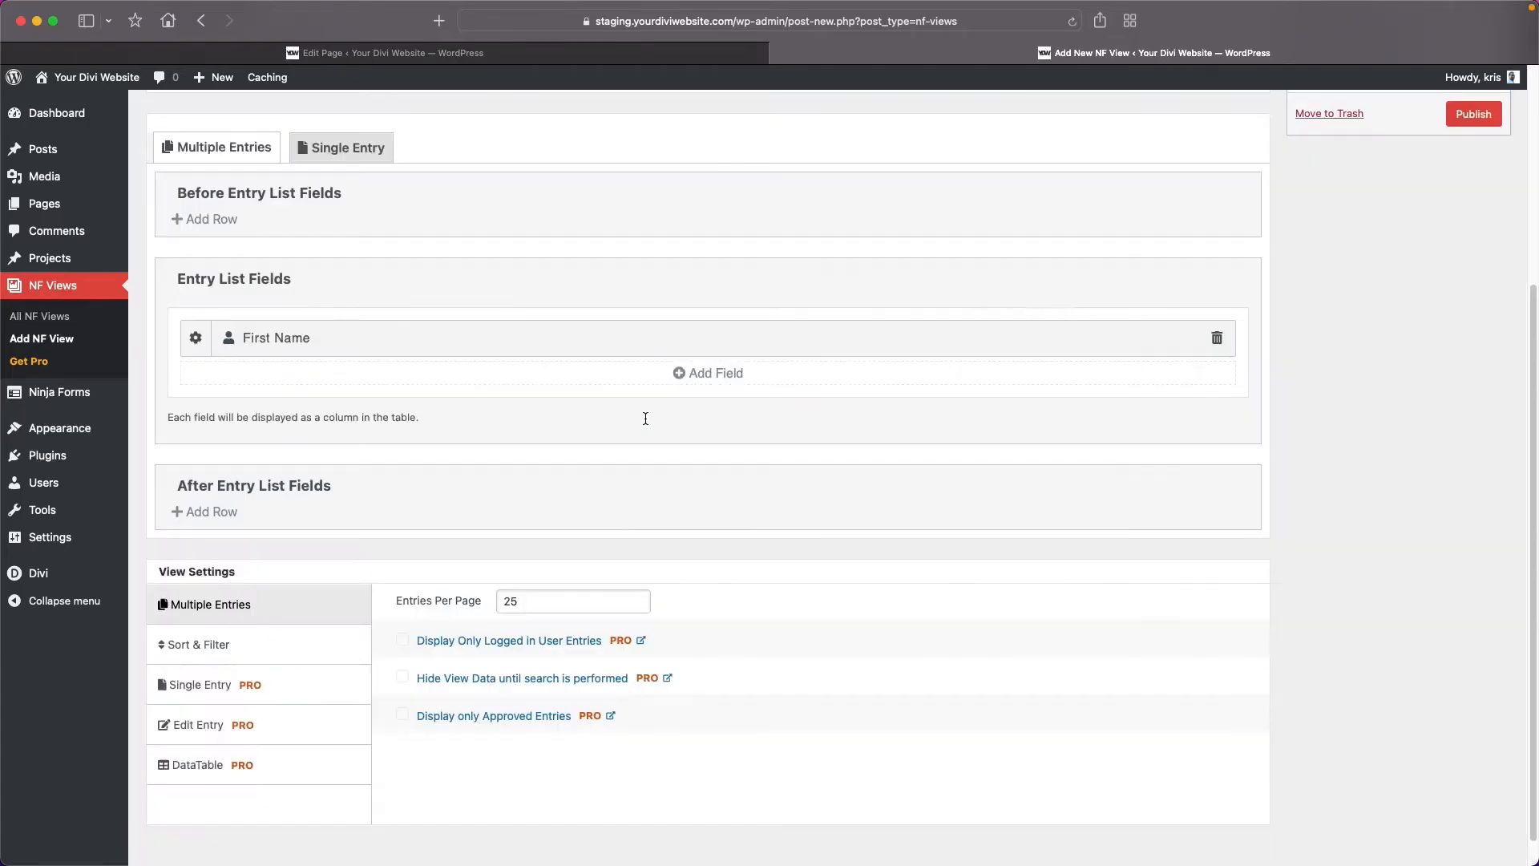
Add Last Name, "How many friends will you bring along?", "Any food requirements?" and "Preferred drink?" to the entry list fields.
{"action": "left_click", "coordinate": [680, 373]}
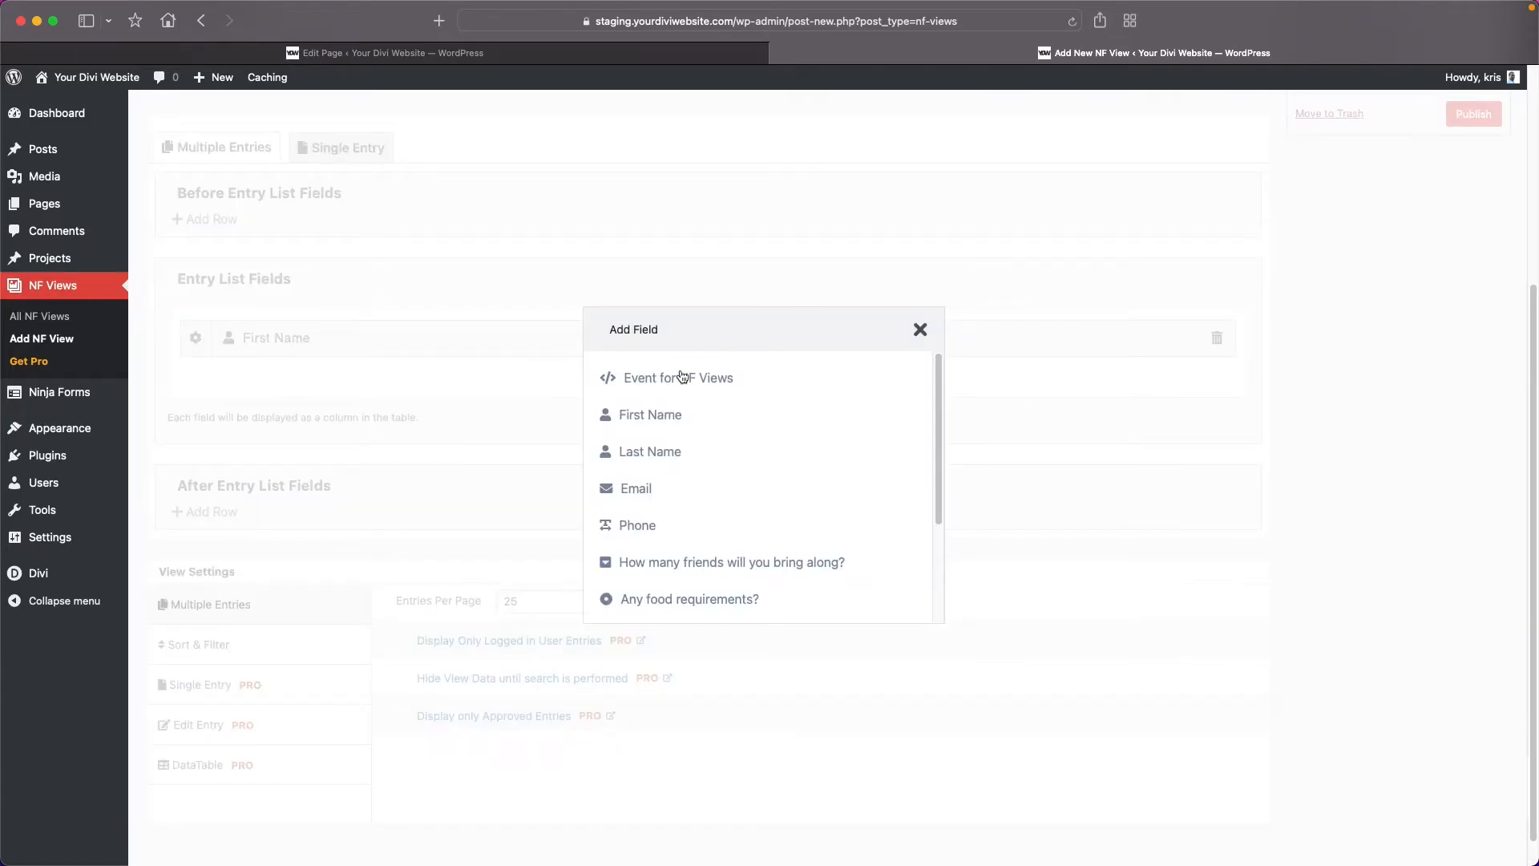
{"action": "left_click", "coordinate": [650, 452]}
{"action": "left_click", "coordinate": [683, 415]}
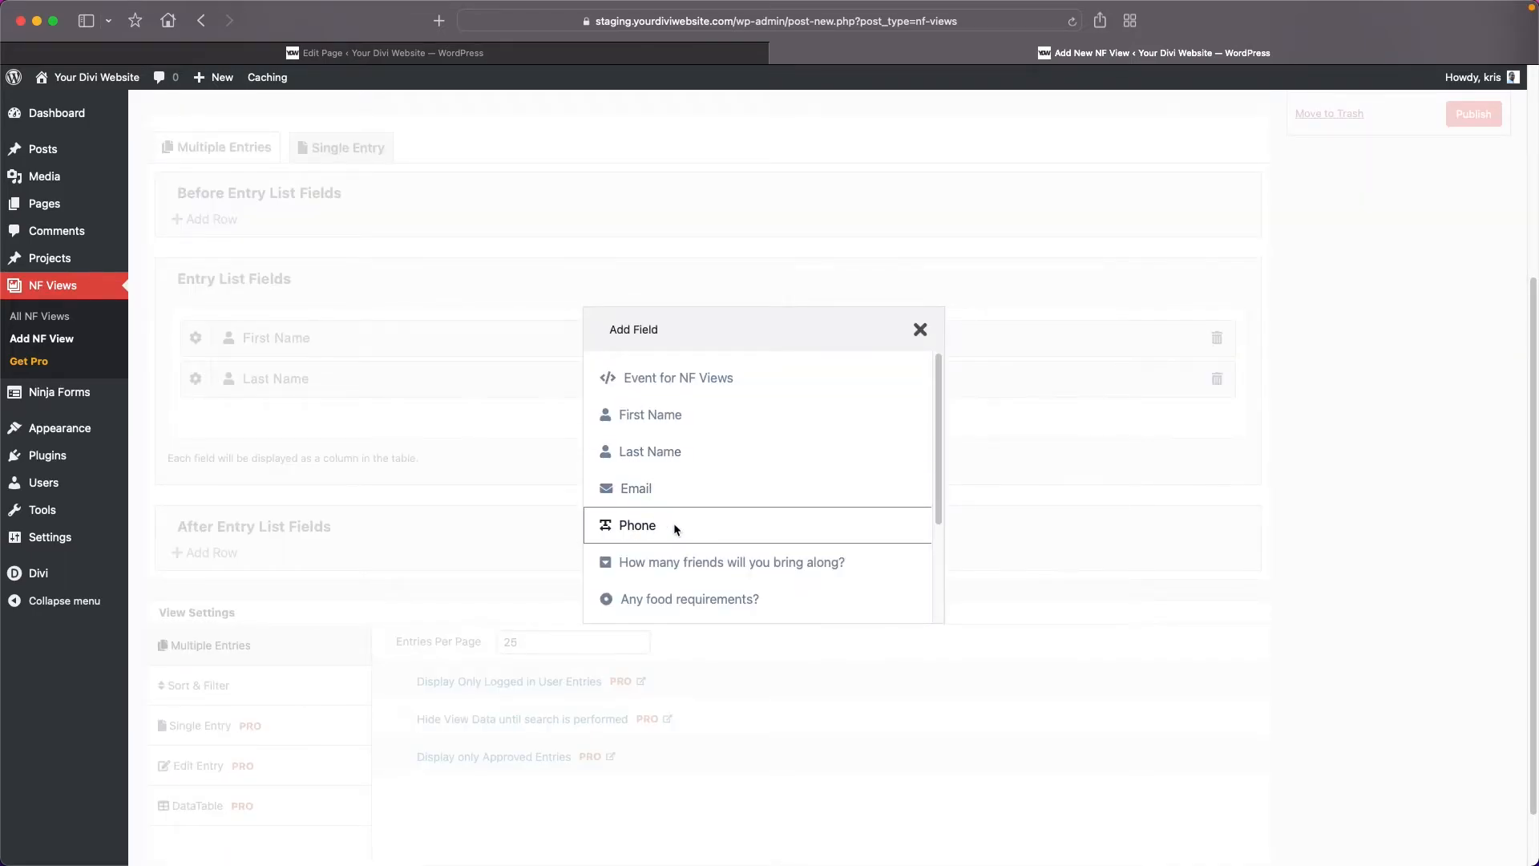
{"action": "left_click", "coordinate": [672, 562]}
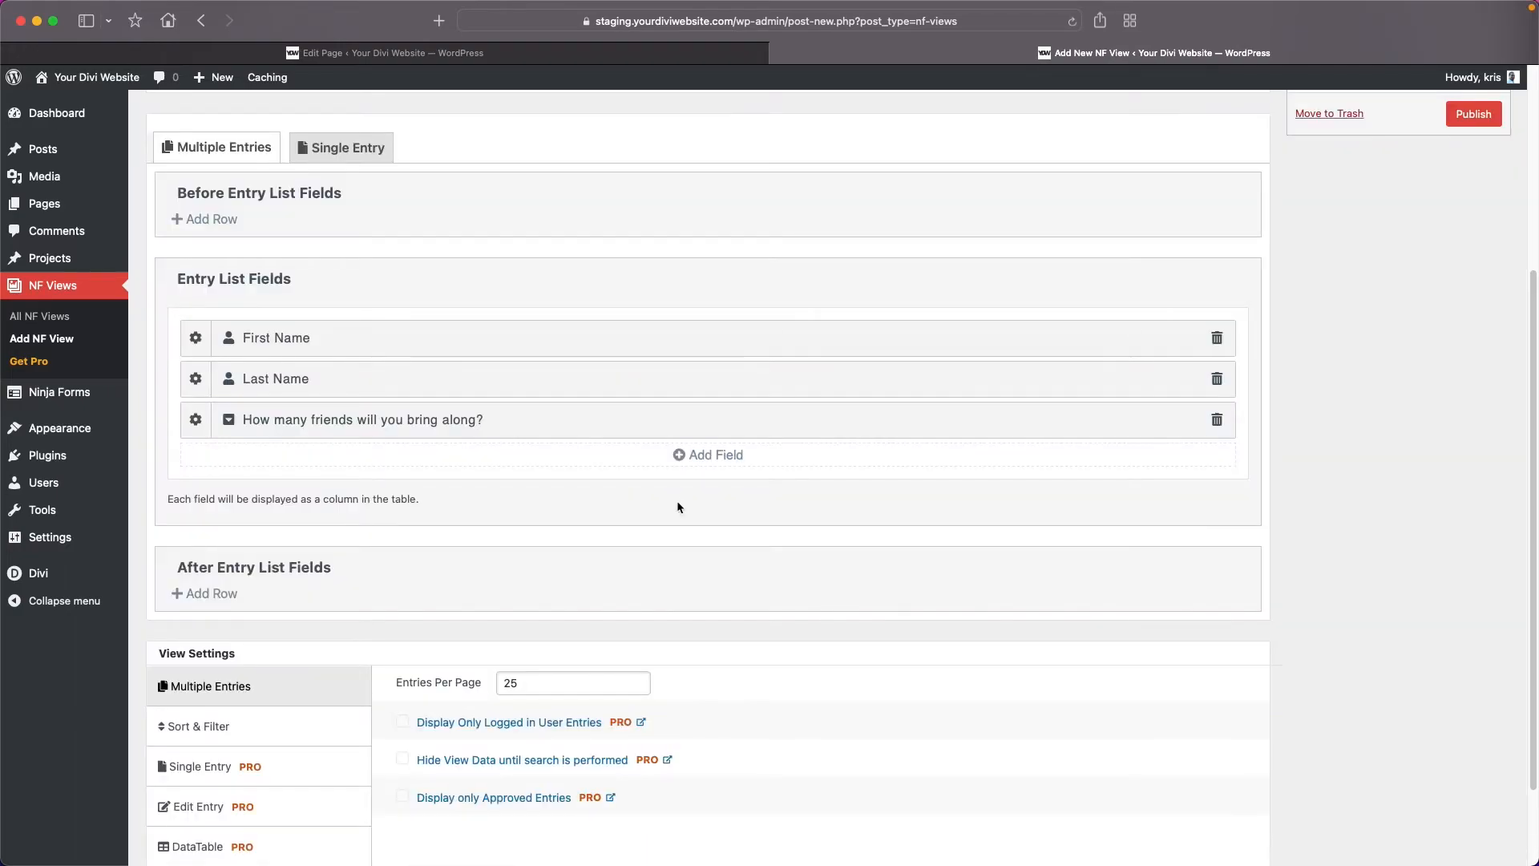
{"action": "left_click", "coordinate": [706, 456]}
{"action": "left_click", "coordinate": [685, 591]}
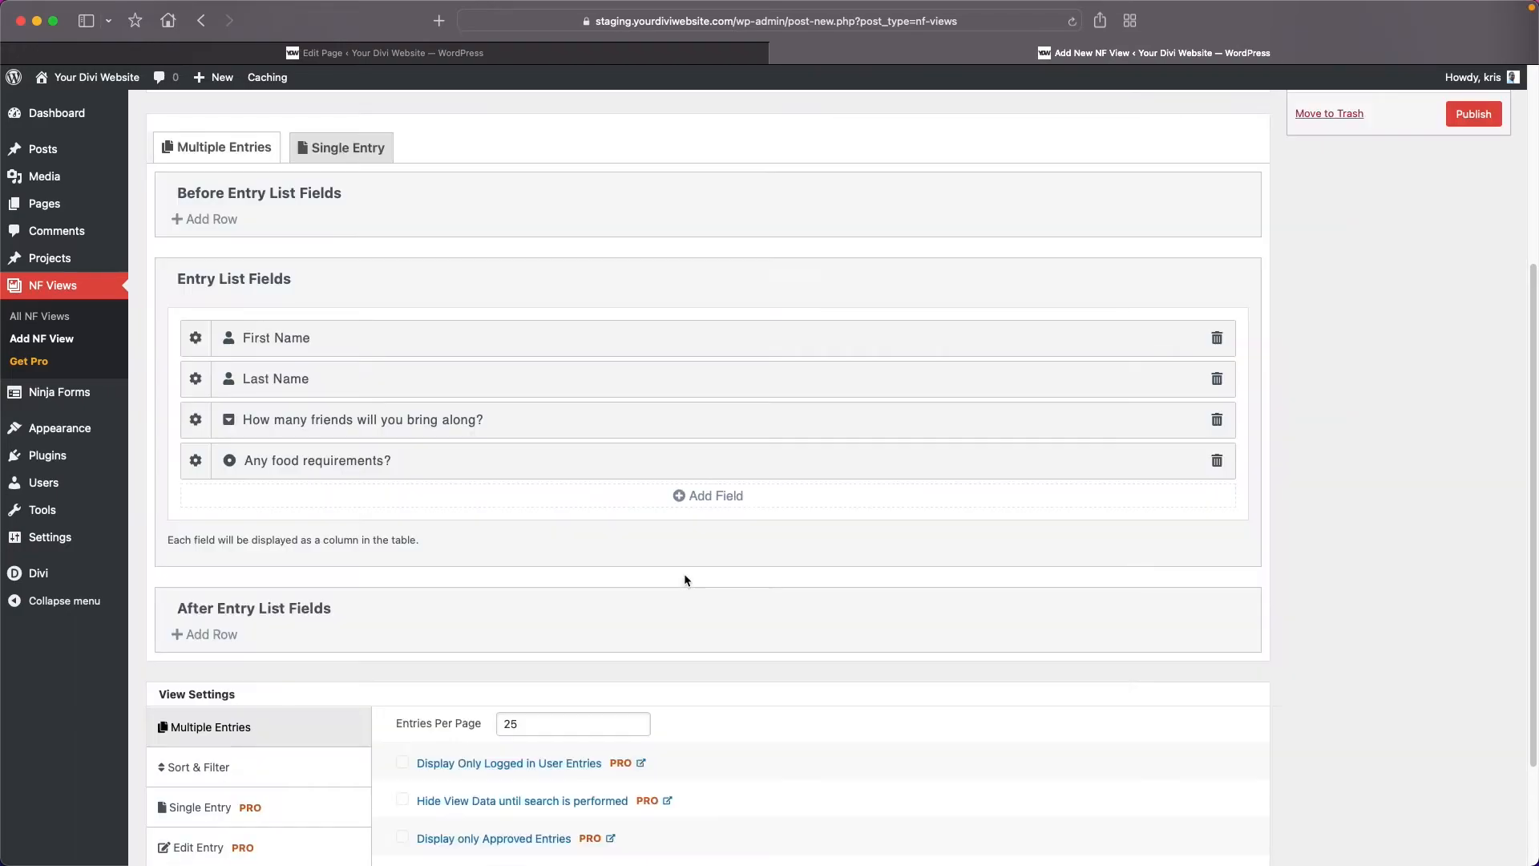
{"action": "left_click", "coordinate": [699, 499]}
{"action": "scroll", "coordinate": [693, 543], "scroll_direction": "down", "scroll_amount": 2}
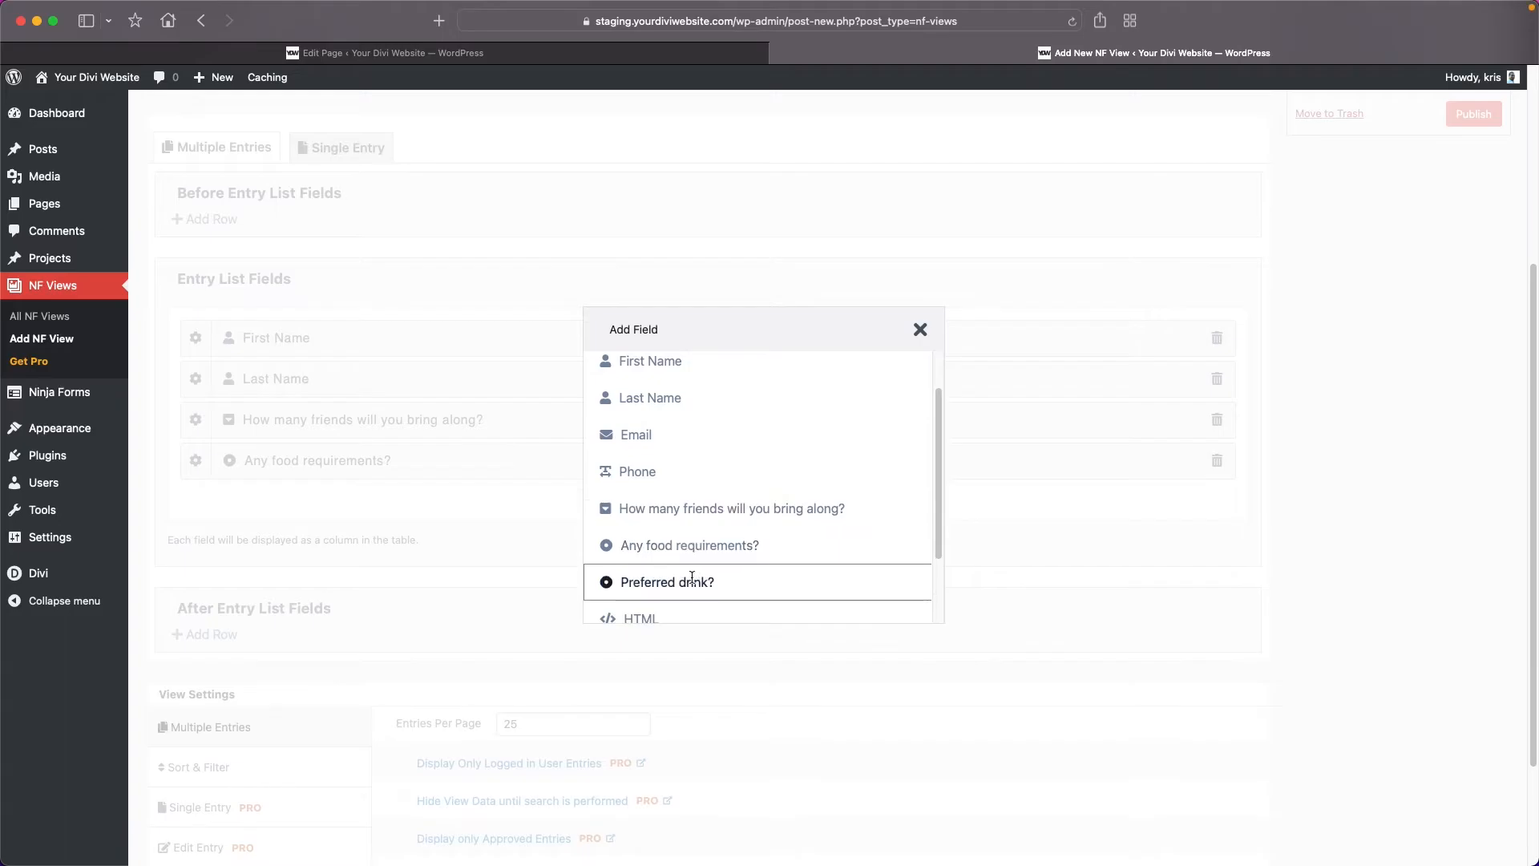
{"action": "left_click", "coordinate": [692, 580]}
Add a full-width row after the entry list and place a Pagination field in it.
{"action": "scroll", "coordinate": [686, 575], "scroll_direction": "down", "scroll_amount": 2}
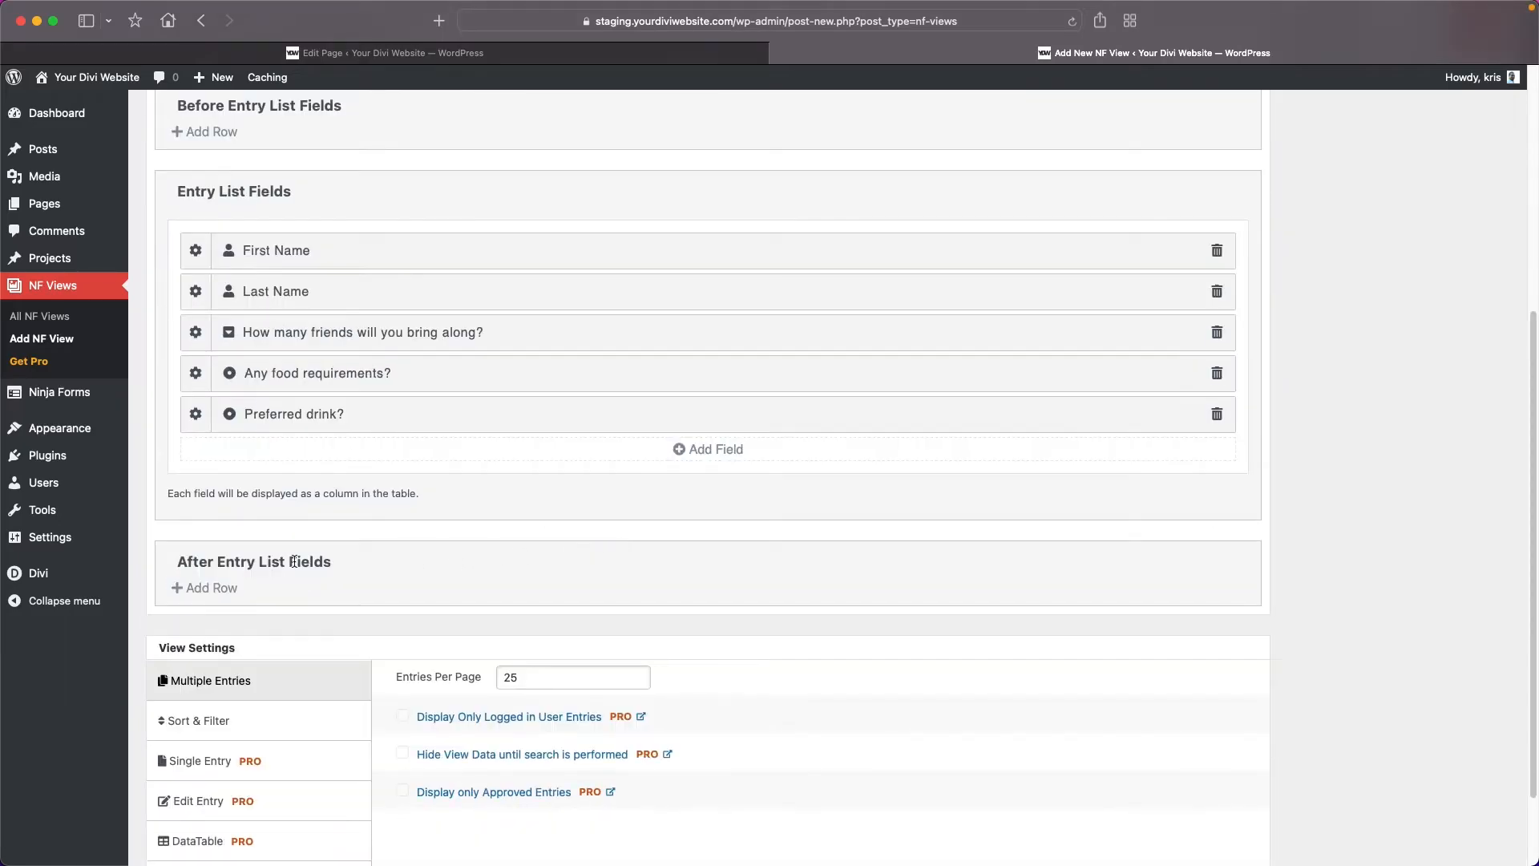
{"action": "left_click", "coordinate": [207, 589]}
{"action": "left_click", "coordinate": [529, 302]}
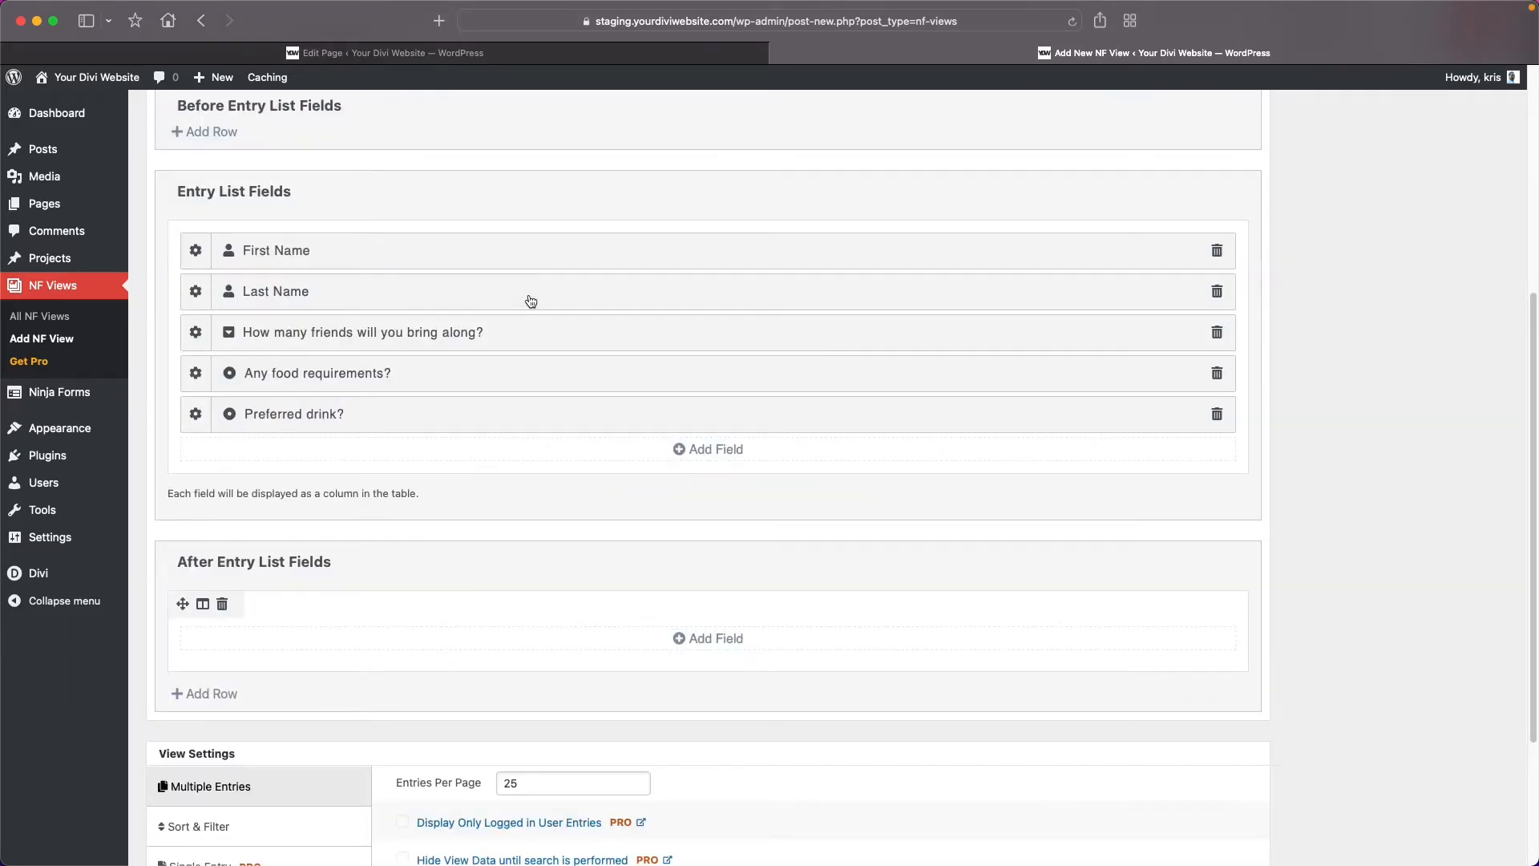
{"action": "left_click", "coordinate": [742, 641]}
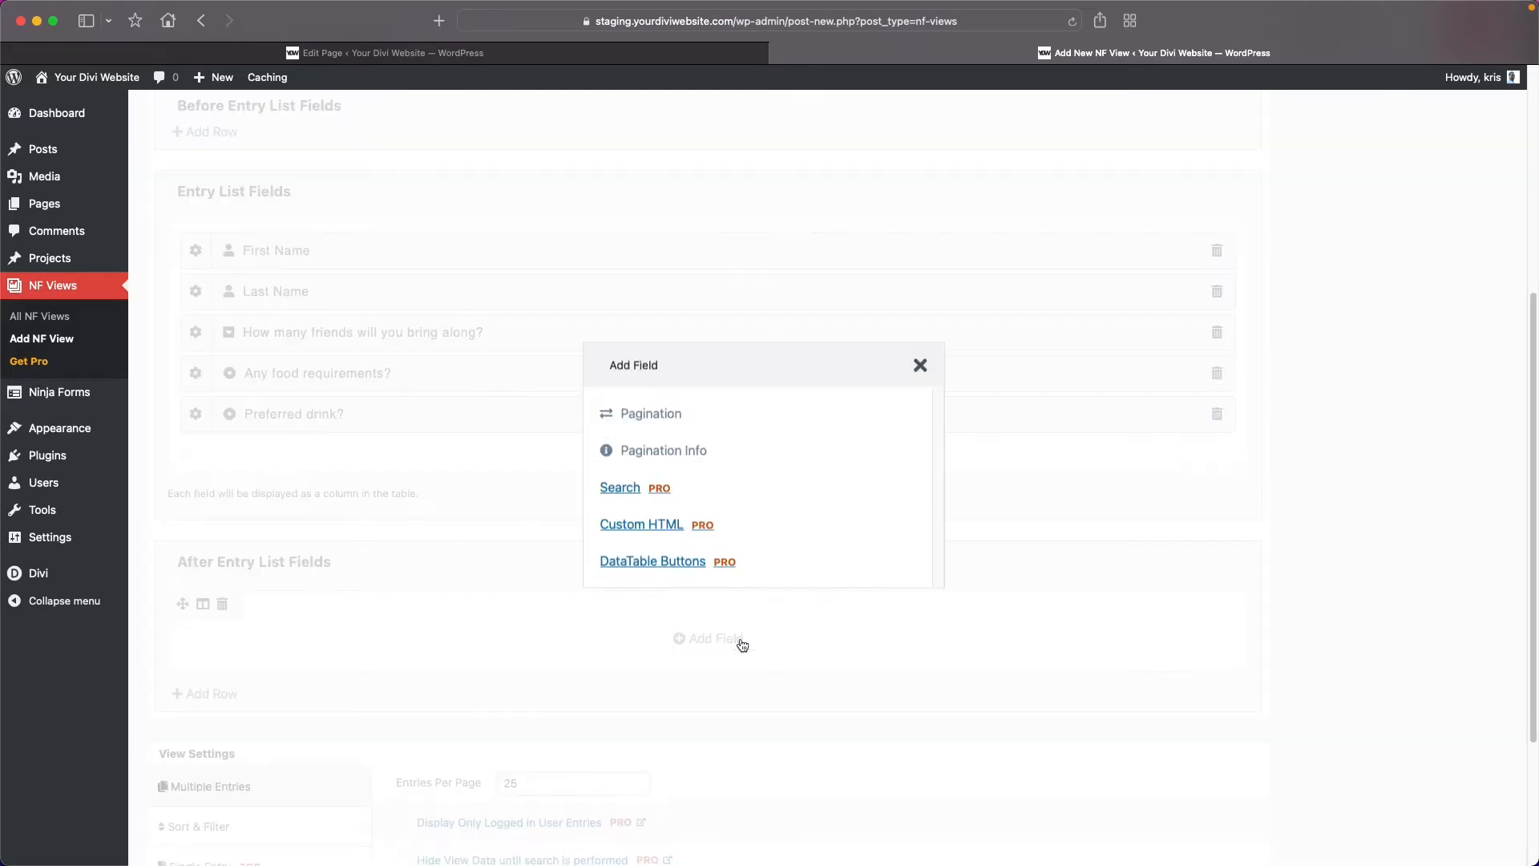
{"action": "left_click", "coordinate": [676, 414]}
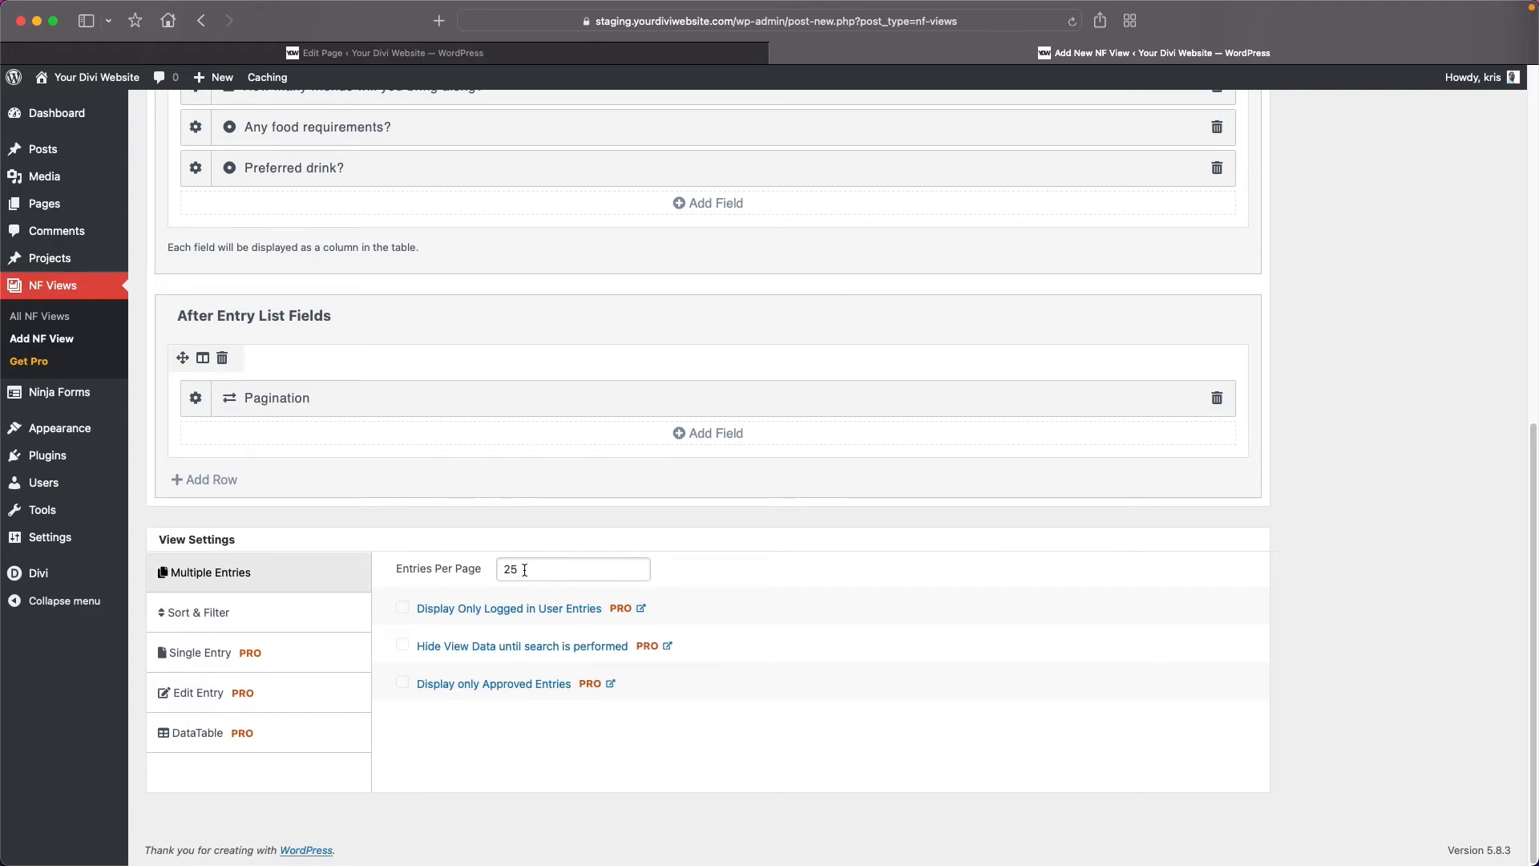
Set the view to 2 entries per page and open its sort and filter settings.
{"action": "left_click_drag", "start_coordinate": [523, 570], "coordinate": [505, 569]}
{"action": "type", "text": "2"}
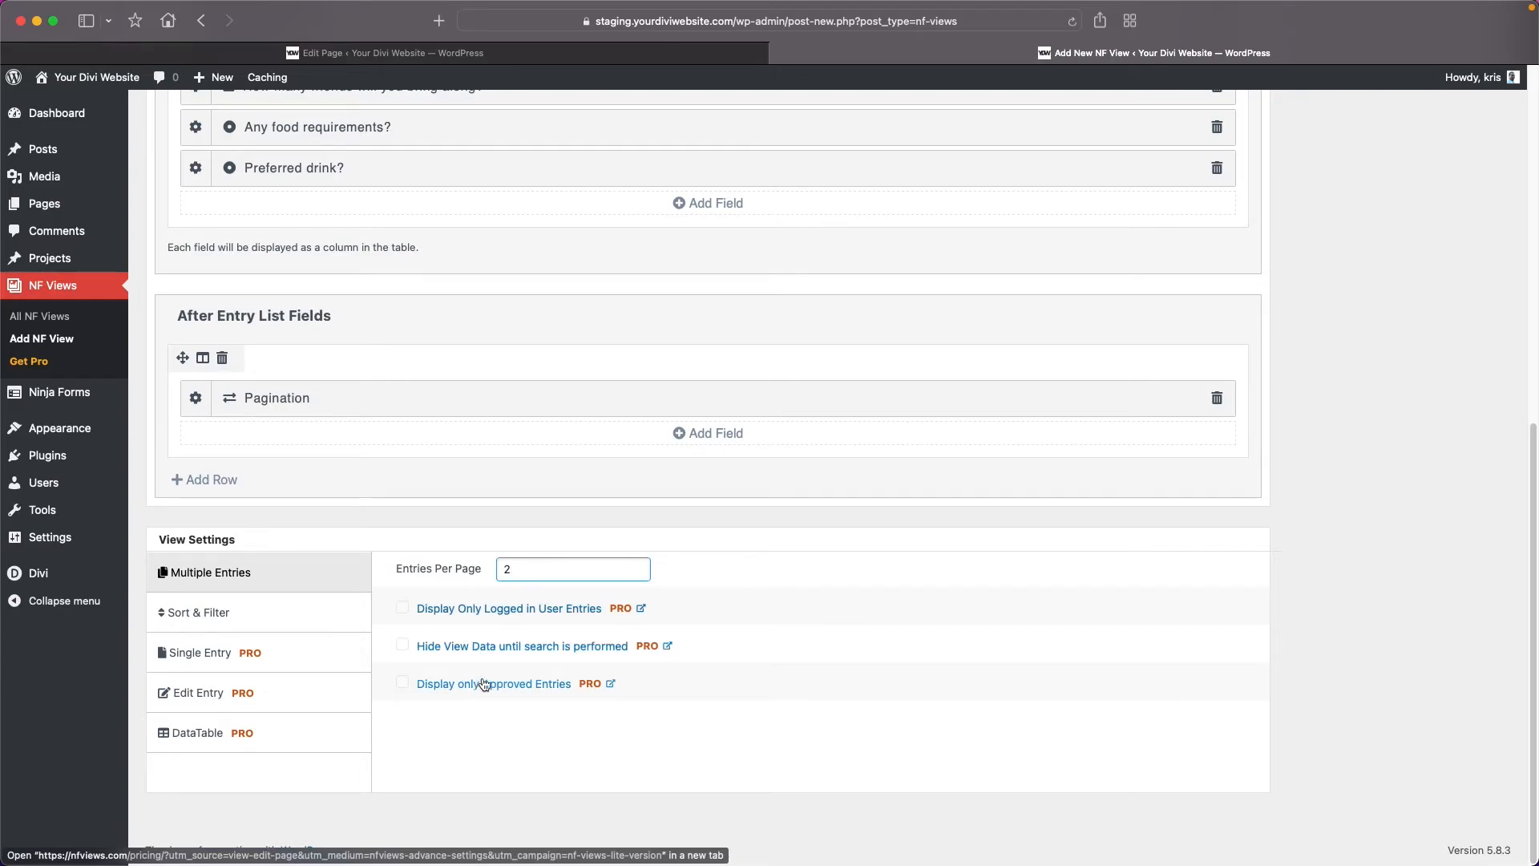
{"action": "left_click", "coordinate": [277, 617]}
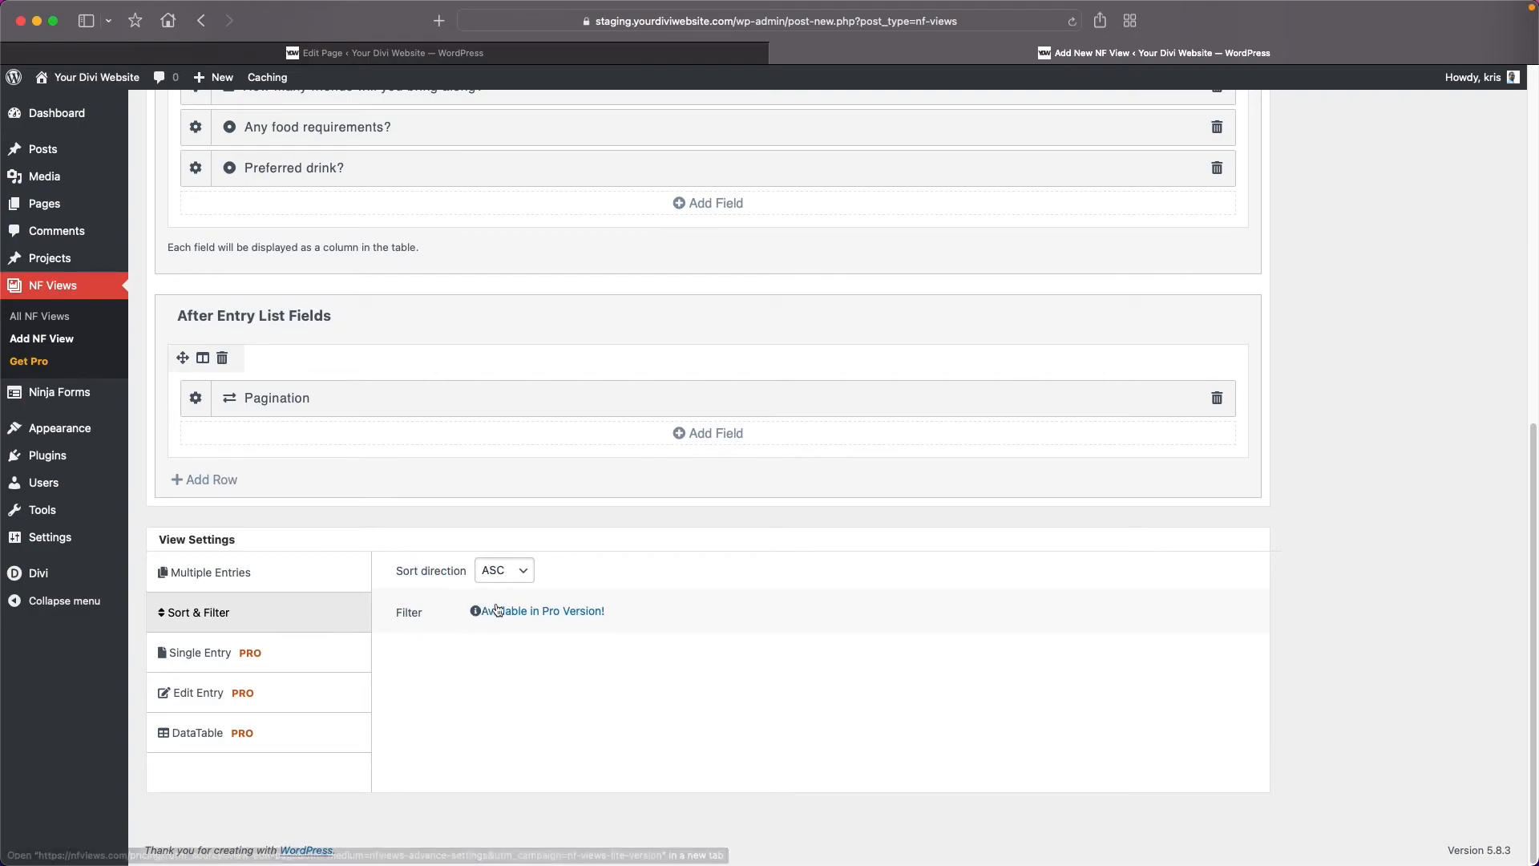
Keep the sort direction at ASC and publish the Registration Results view.
{"action": "left_click", "coordinate": [523, 570]}
{"action": "left_click", "coordinate": [522, 567]}
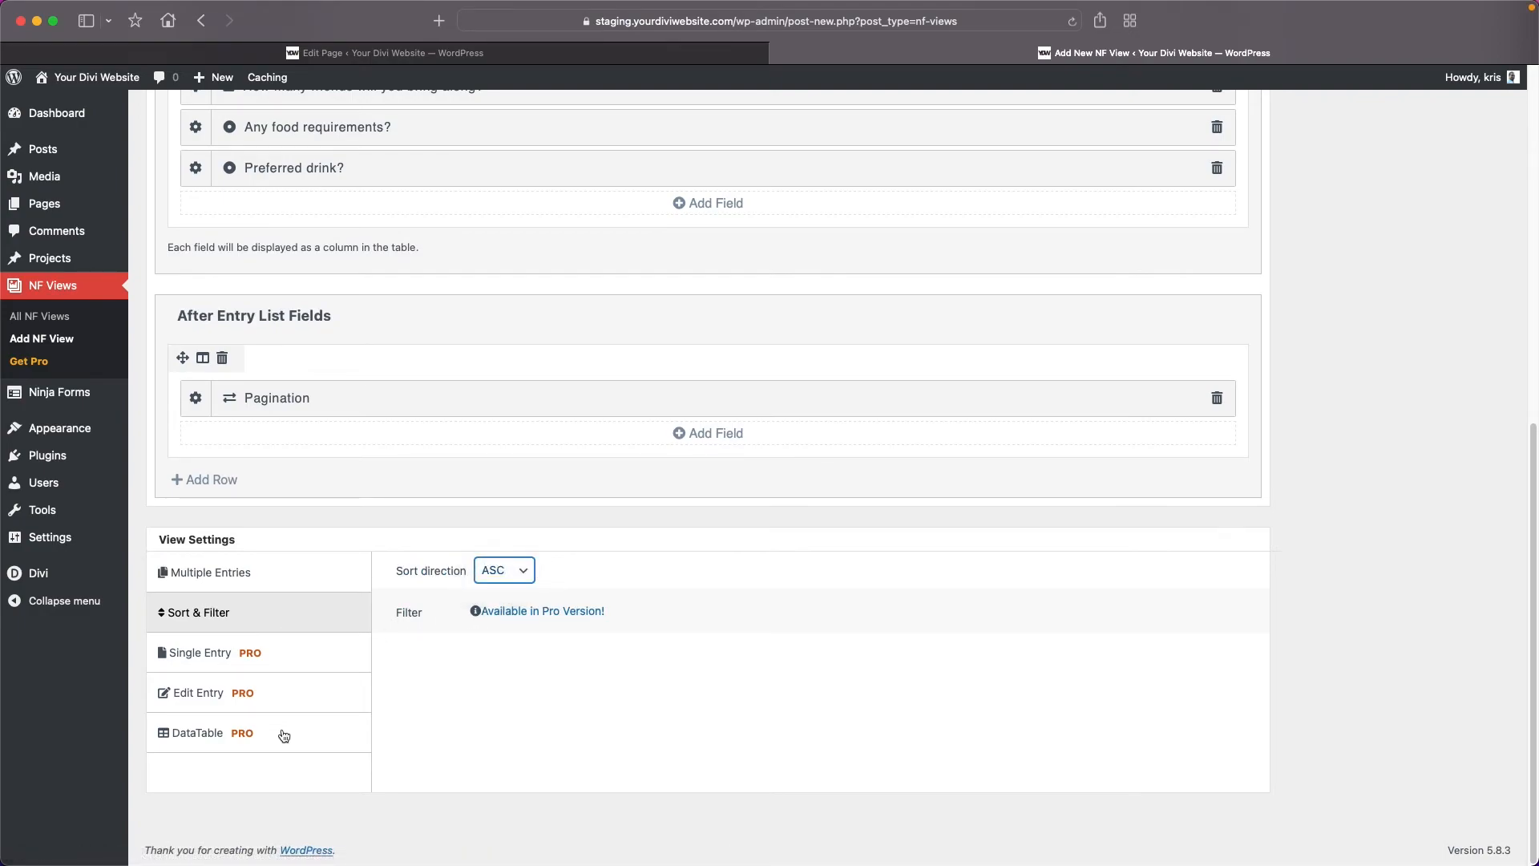
{"action": "scroll", "coordinate": [1353, 612], "scroll_direction": "up", "scroll_amount": 10}
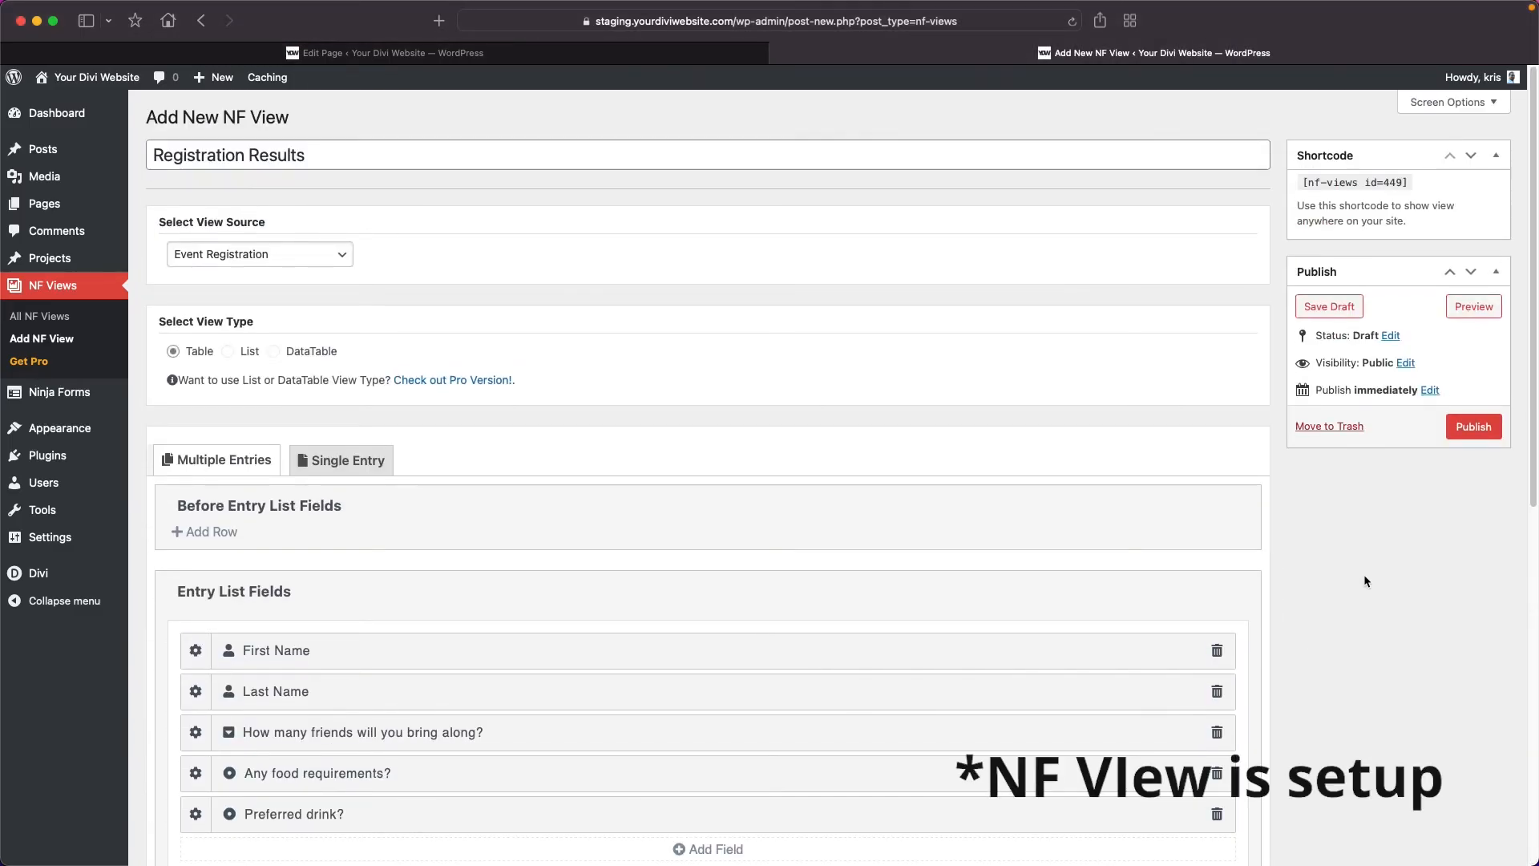
{"action": "left_click", "coordinate": [1471, 427]}
Copy the view's shortcode [nf-views id=449] into a new paragraph block below the Event Registration form on the page, and update the page.
{"action": "left_click_drag", "start_coordinate": [1300, 230], "coordinate": [1409, 230]}
{"action": "key", "text": "super+c"}
{"action": "left_click", "coordinate": [666, 52]}
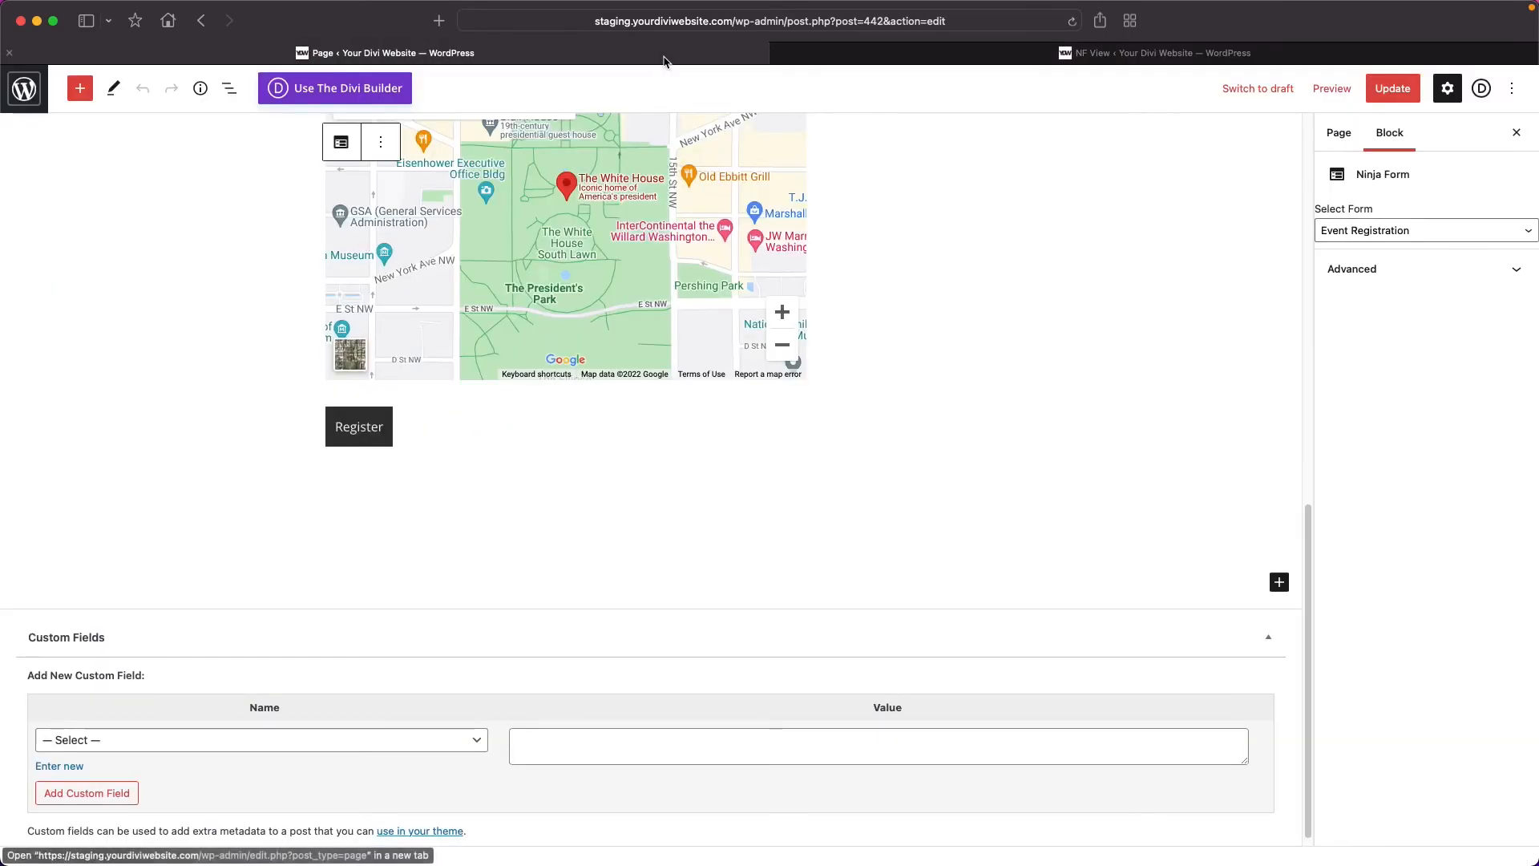
{"action": "scroll", "coordinate": [449, 513], "scroll_direction": "down", "scroll_amount": 1}
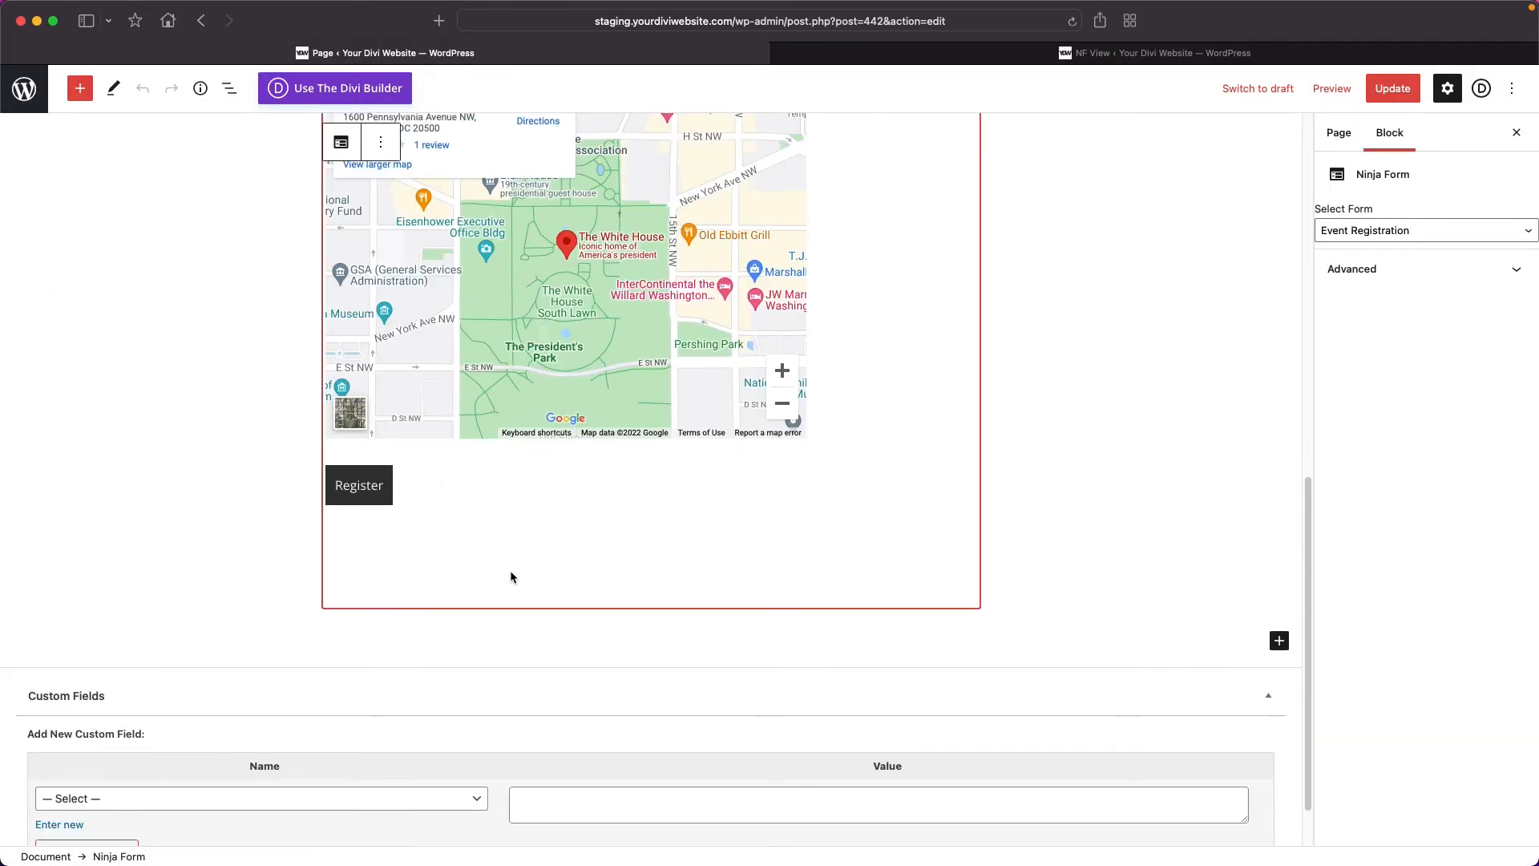
{"action": "left_click", "coordinate": [1264, 620]}
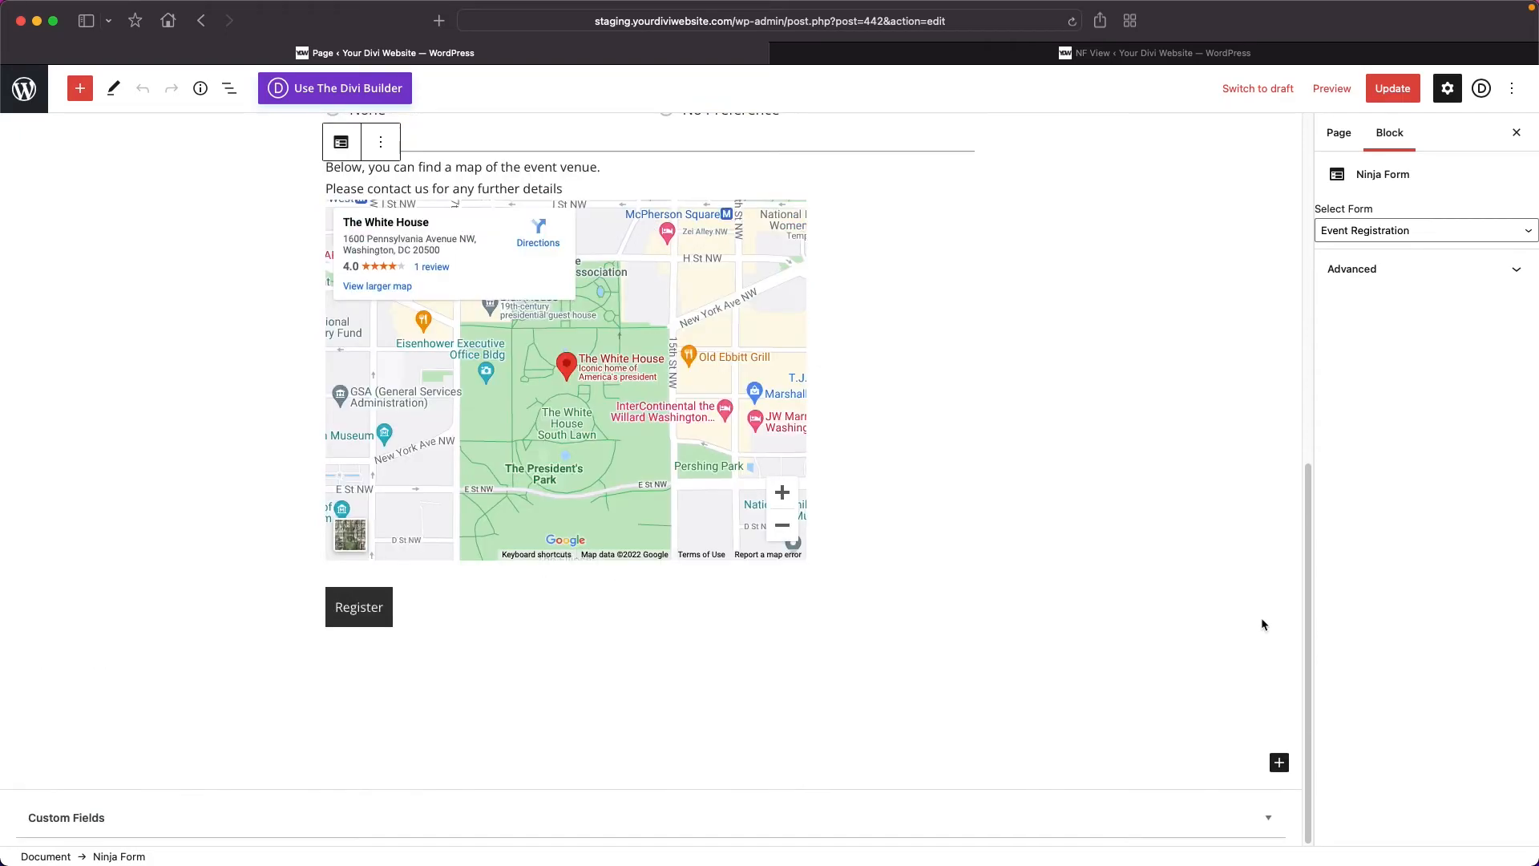
{"action": "left_click", "coordinate": [1278, 763]}
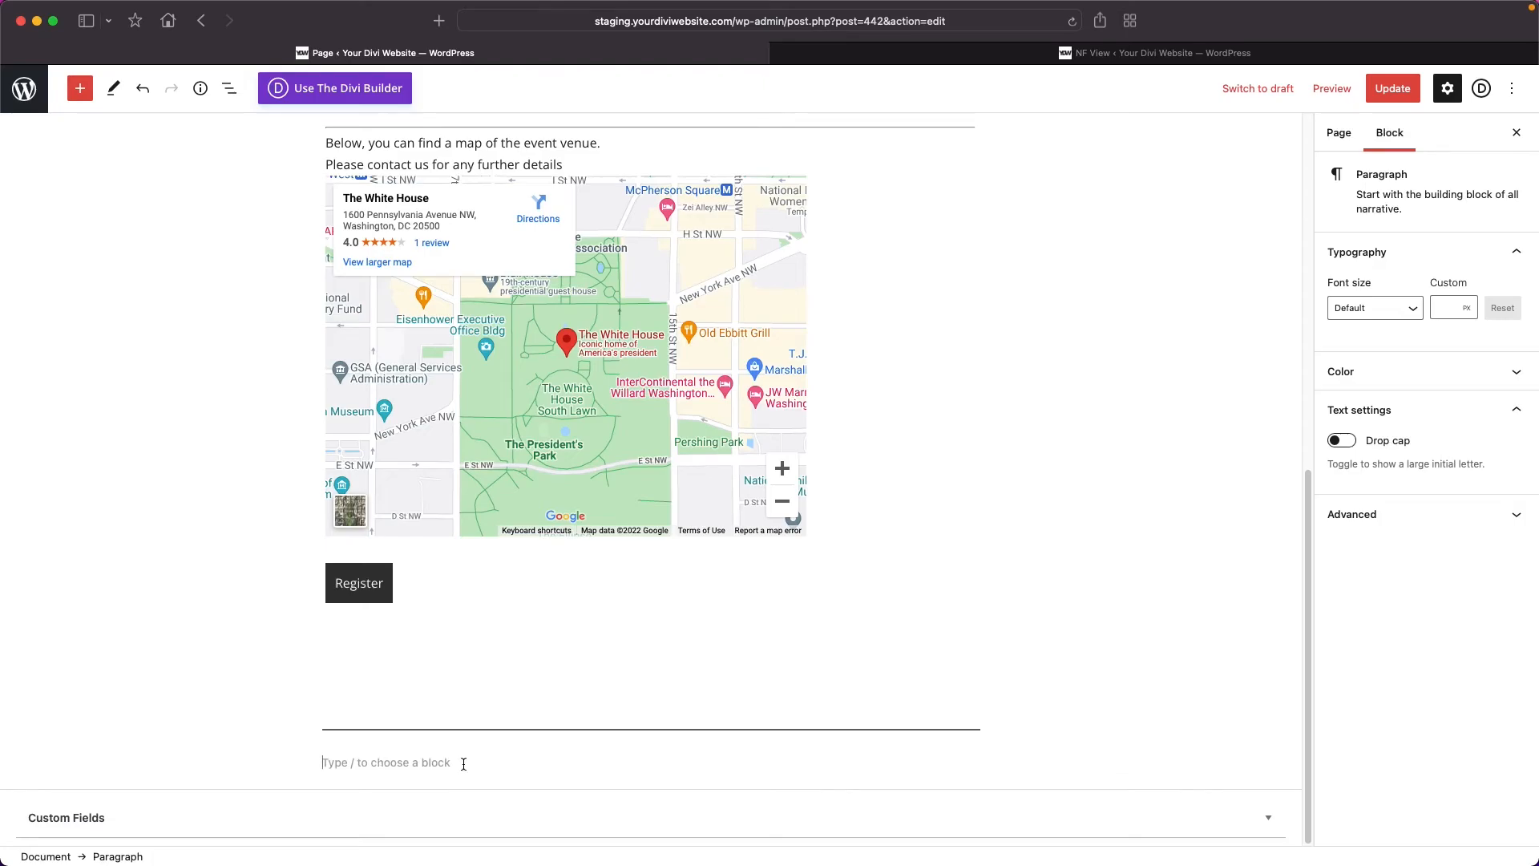
{"action": "key", "text": "super+v"}
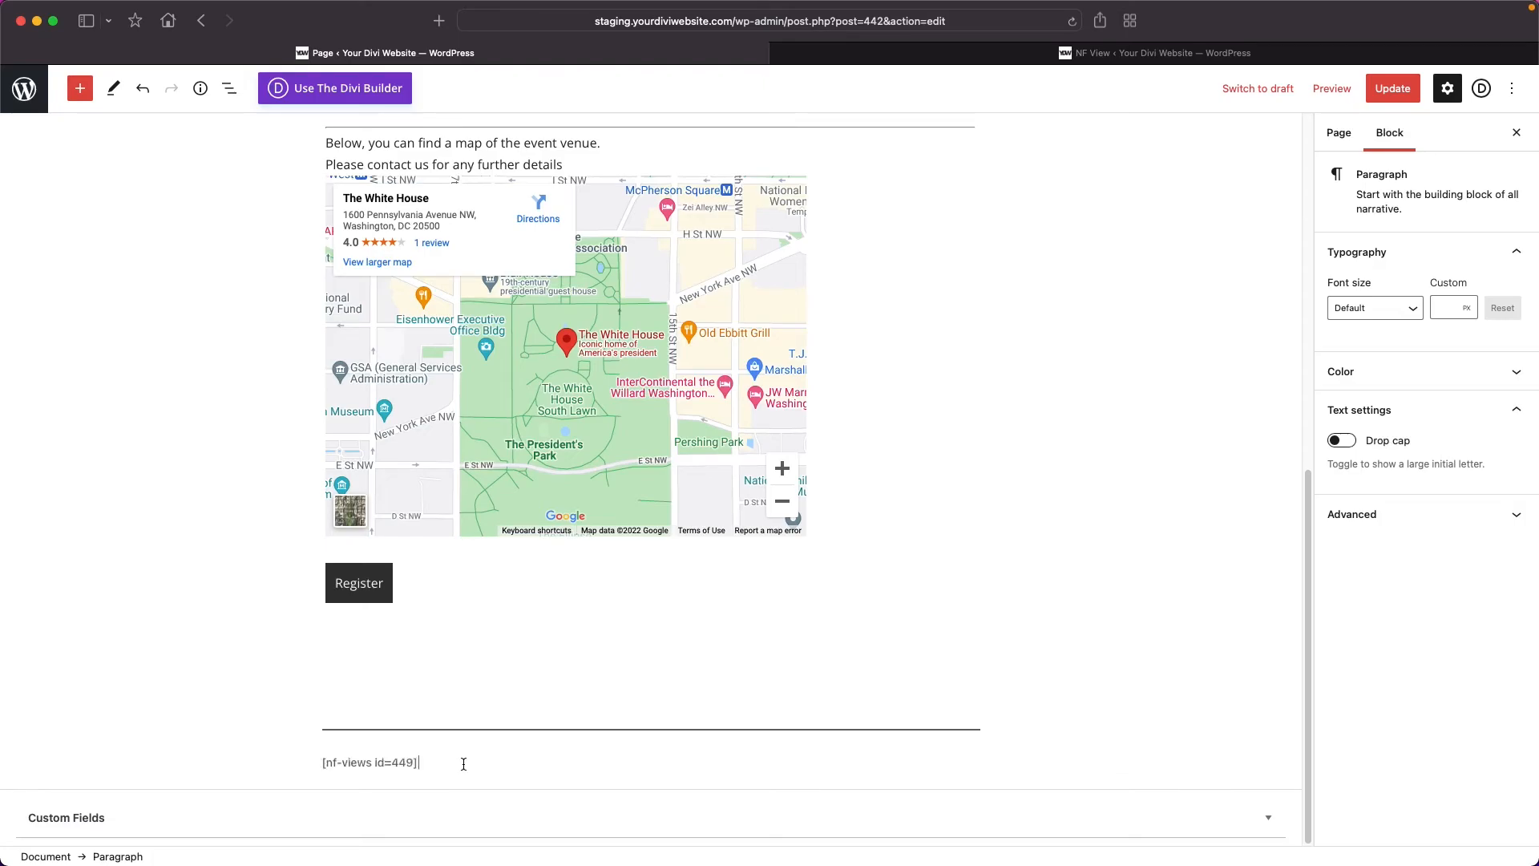
{"action": "left_click", "coordinate": [1395, 89]}
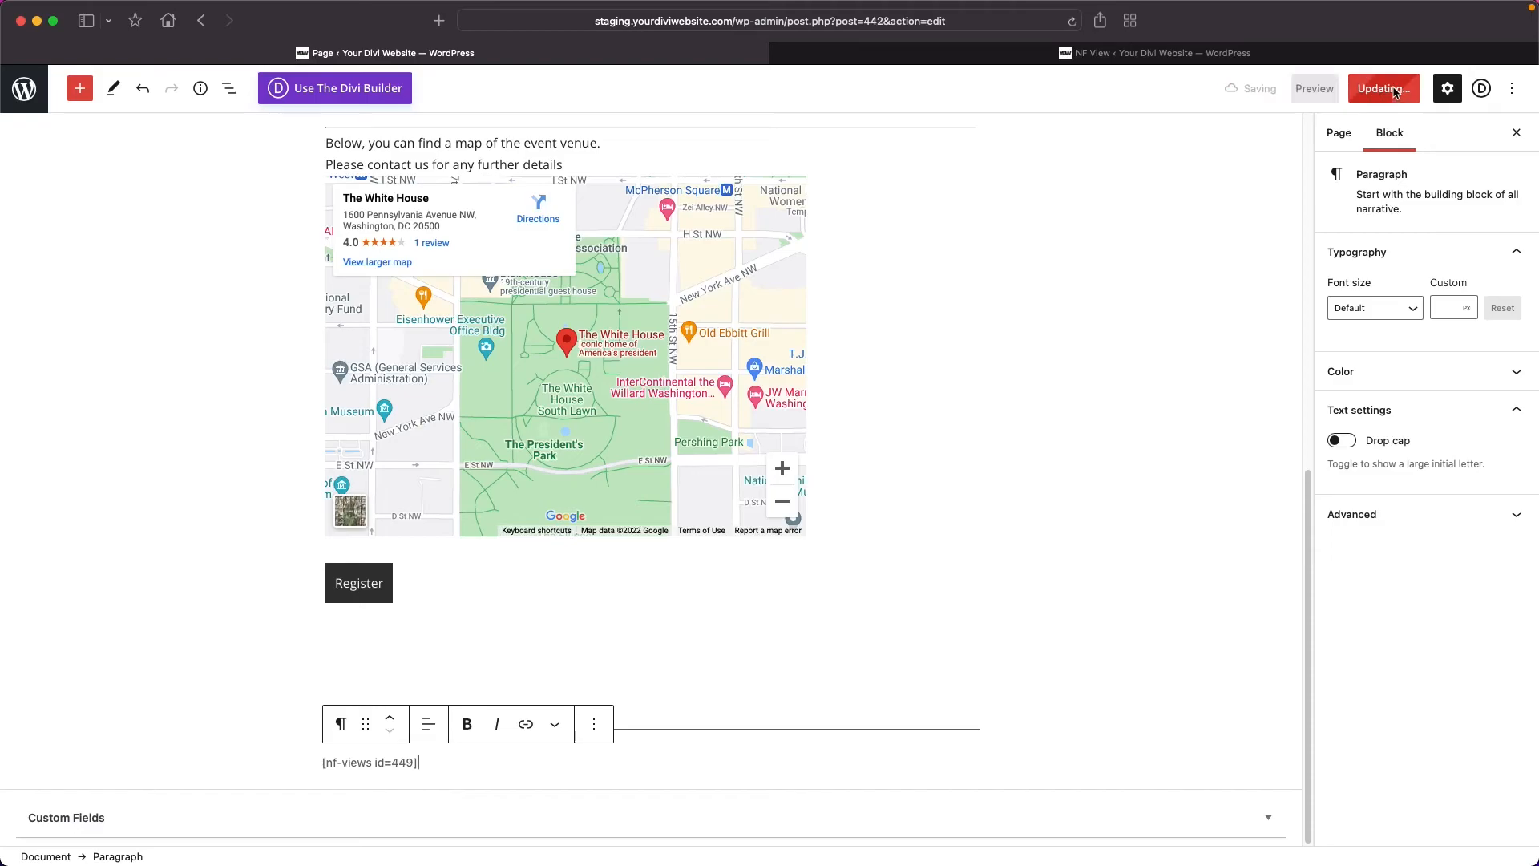
Preview the page and examine the columns of the registration entries table below the form.
{"action": "left_click", "coordinate": [1319, 90]}
{"action": "scroll", "coordinate": [306, 608], "scroll_direction": "down", "scroll_amount": 1}
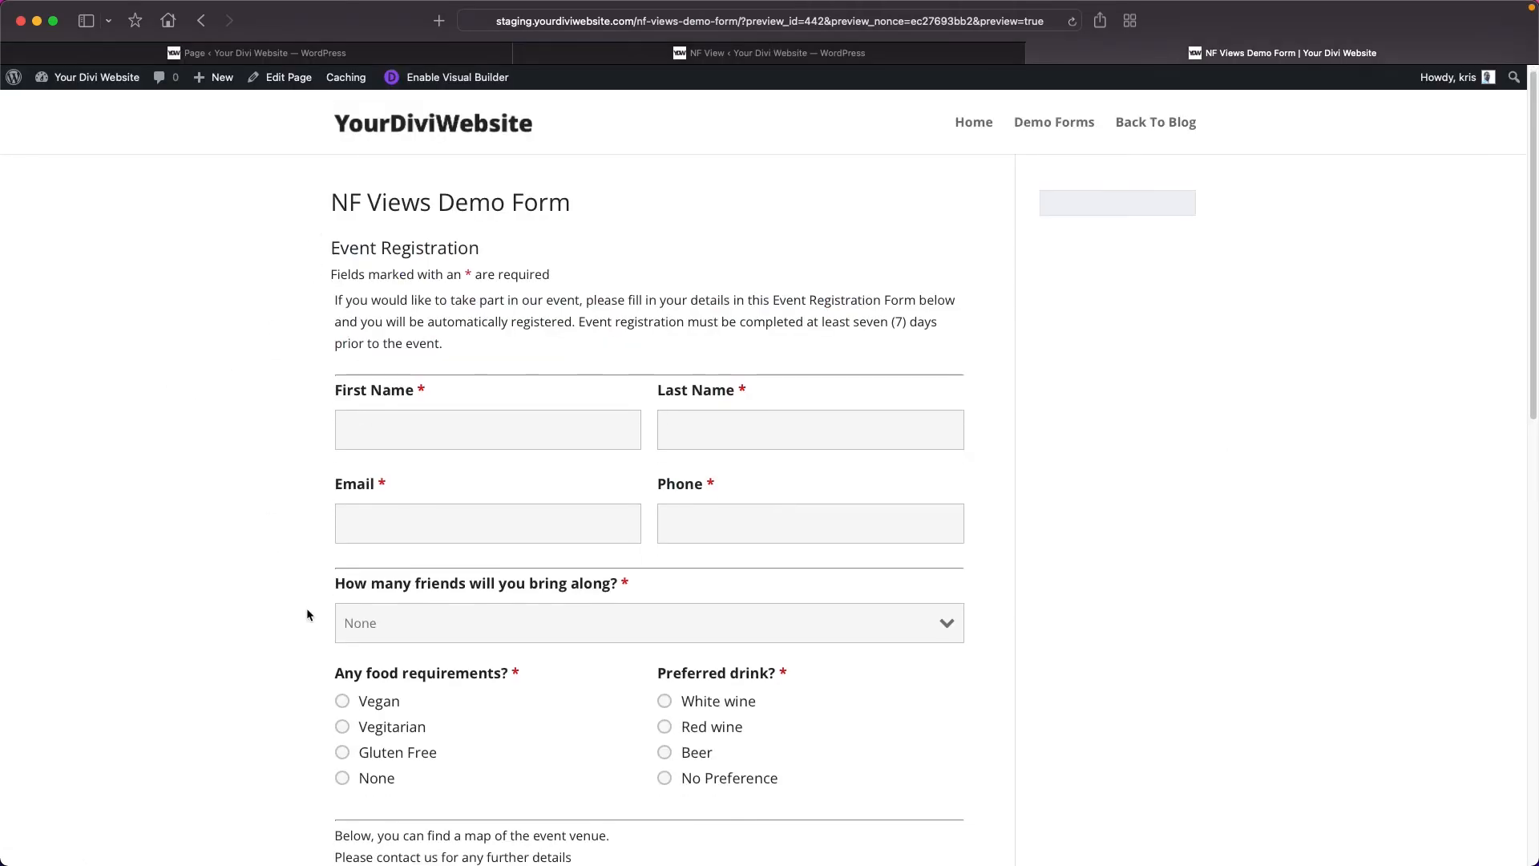
{"action": "scroll", "coordinate": [307, 615], "scroll_direction": "down", "scroll_amount": 12}
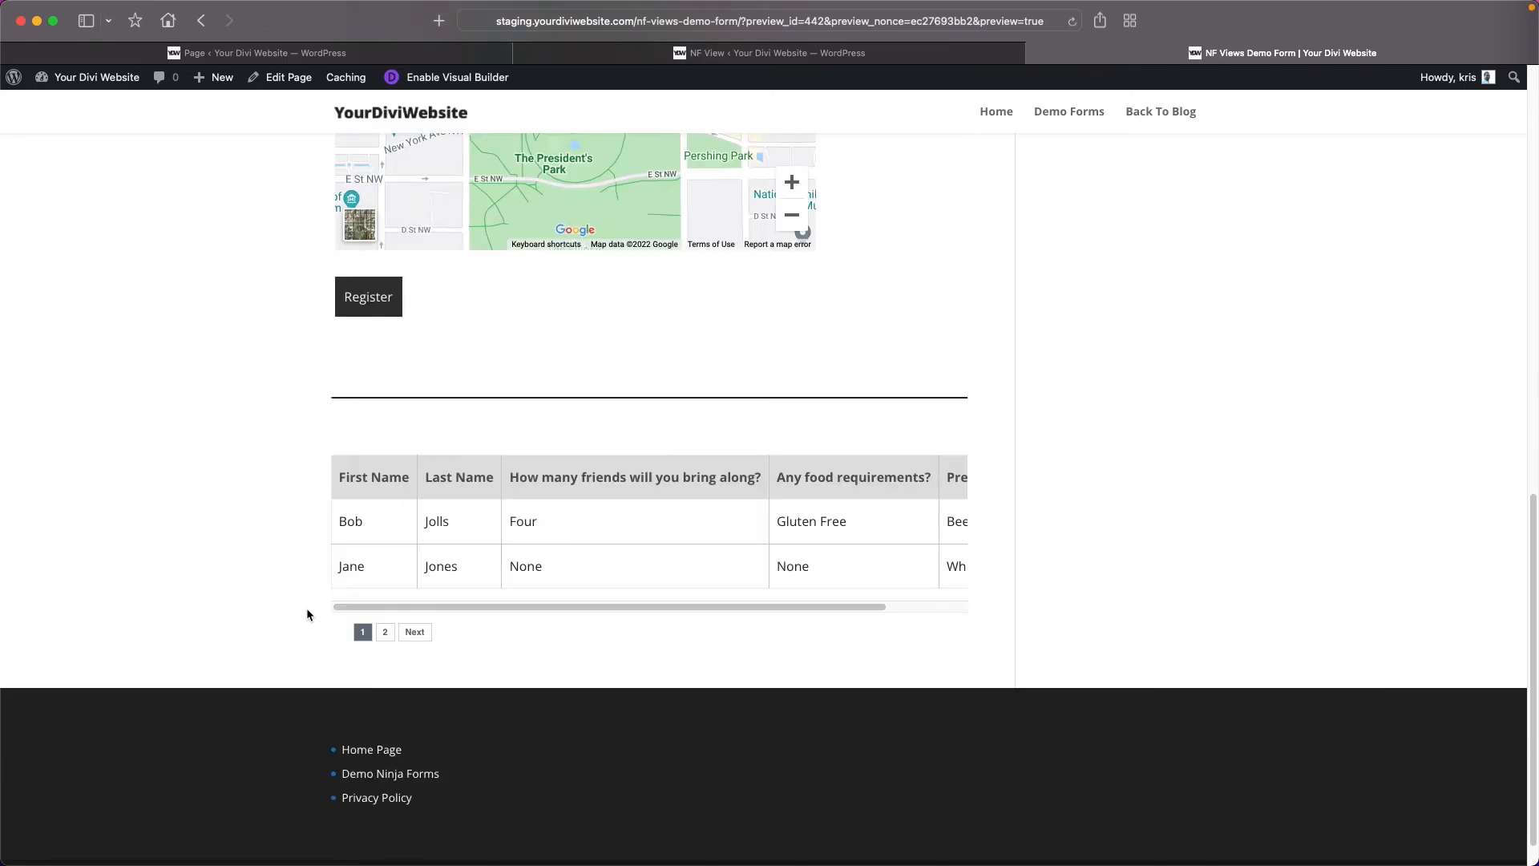
{"action": "scroll", "coordinate": [442, 385], "scroll_direction": "up", "scroll_amount": 1}
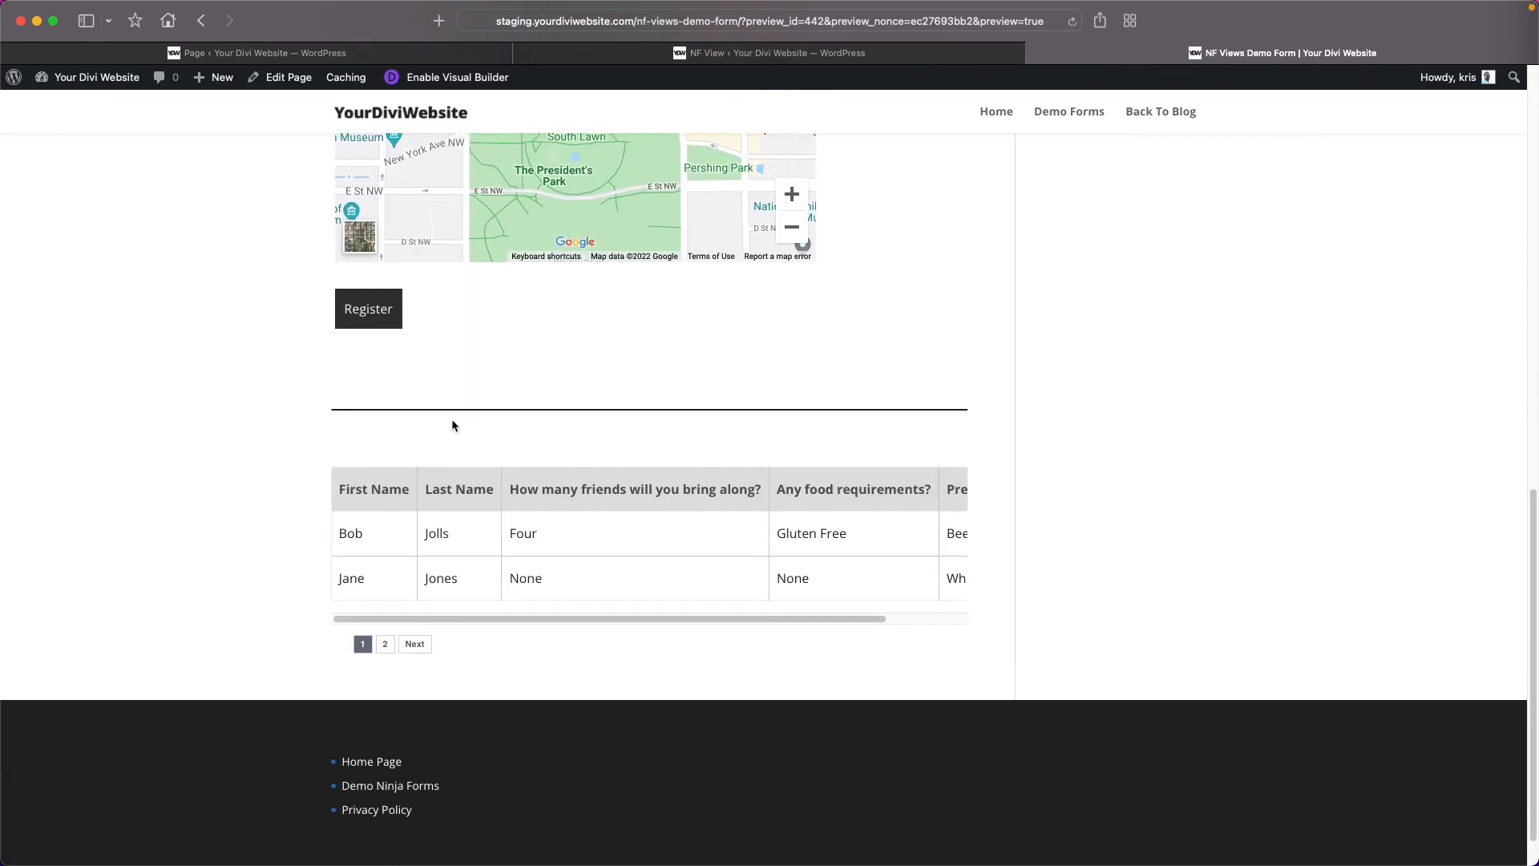
{"action": "left_click_drag", "start_coordinate": [551, 618], "coordinate": [512, 616]}
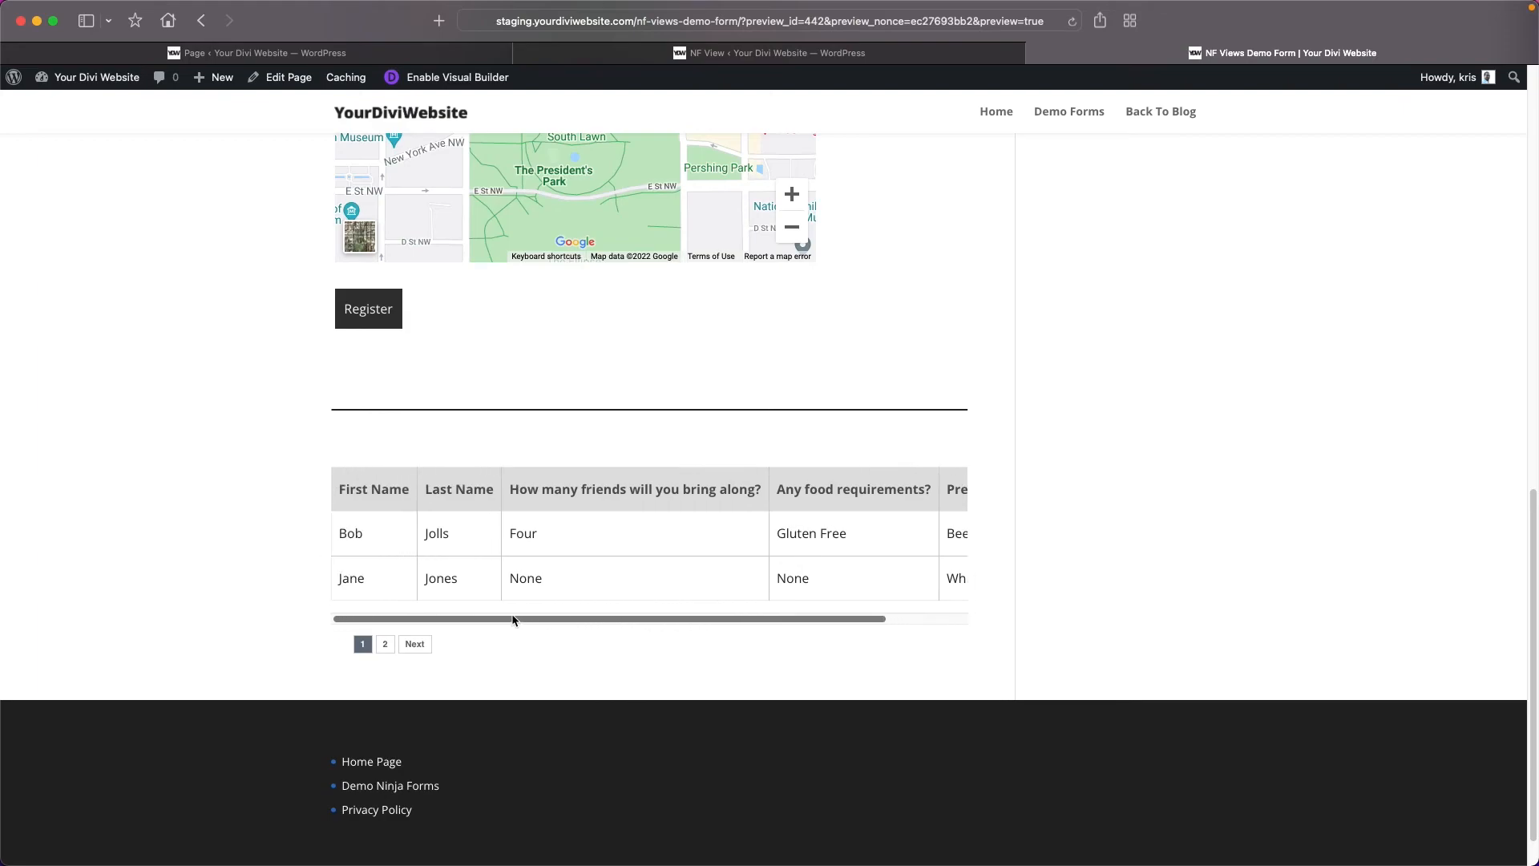
{"action": "left_click_drag", "start_coordinate": [636, 618], "coordinate": [512, 619]}
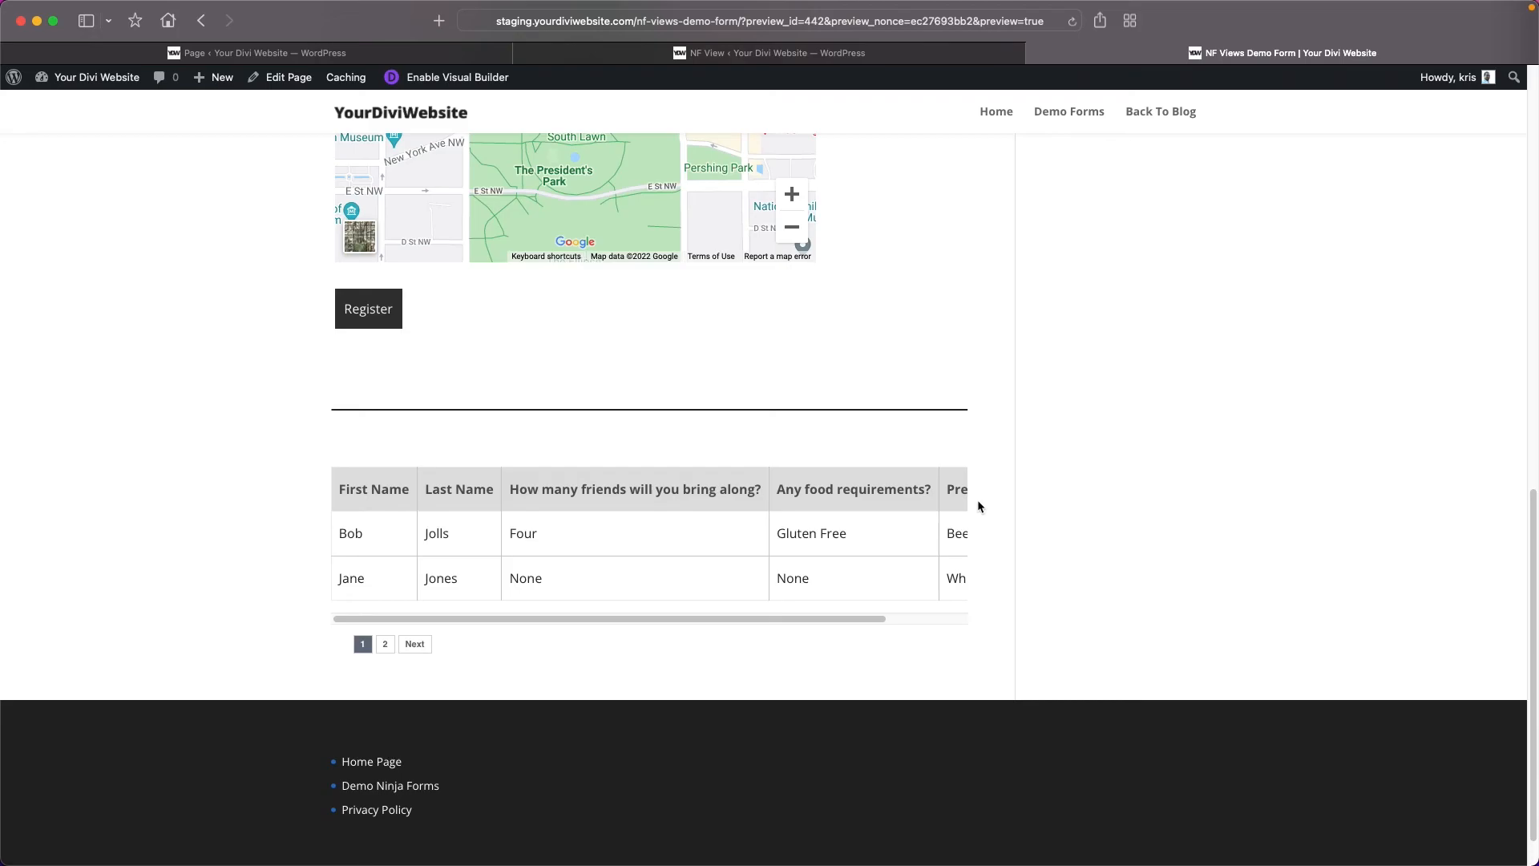
Go to page 2 of the entries table in the preview and examine its rows.
{"action": "left_click", "coordinate": [384, 644]}
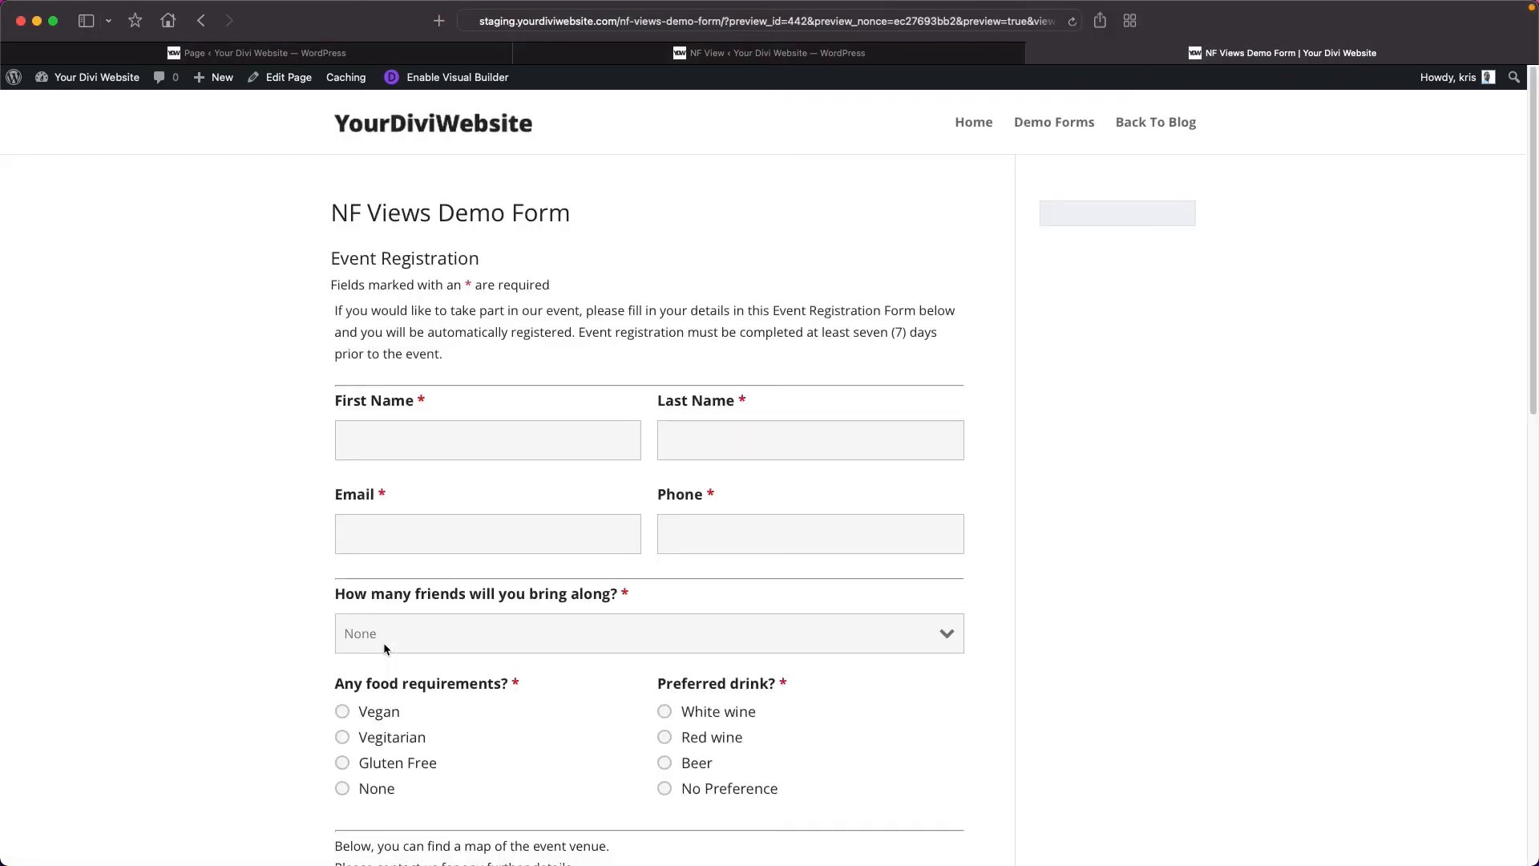
{"action": "scroll", "coordinate": [522, 608], "scroll_direction": "down", "scroll_amount": 10}
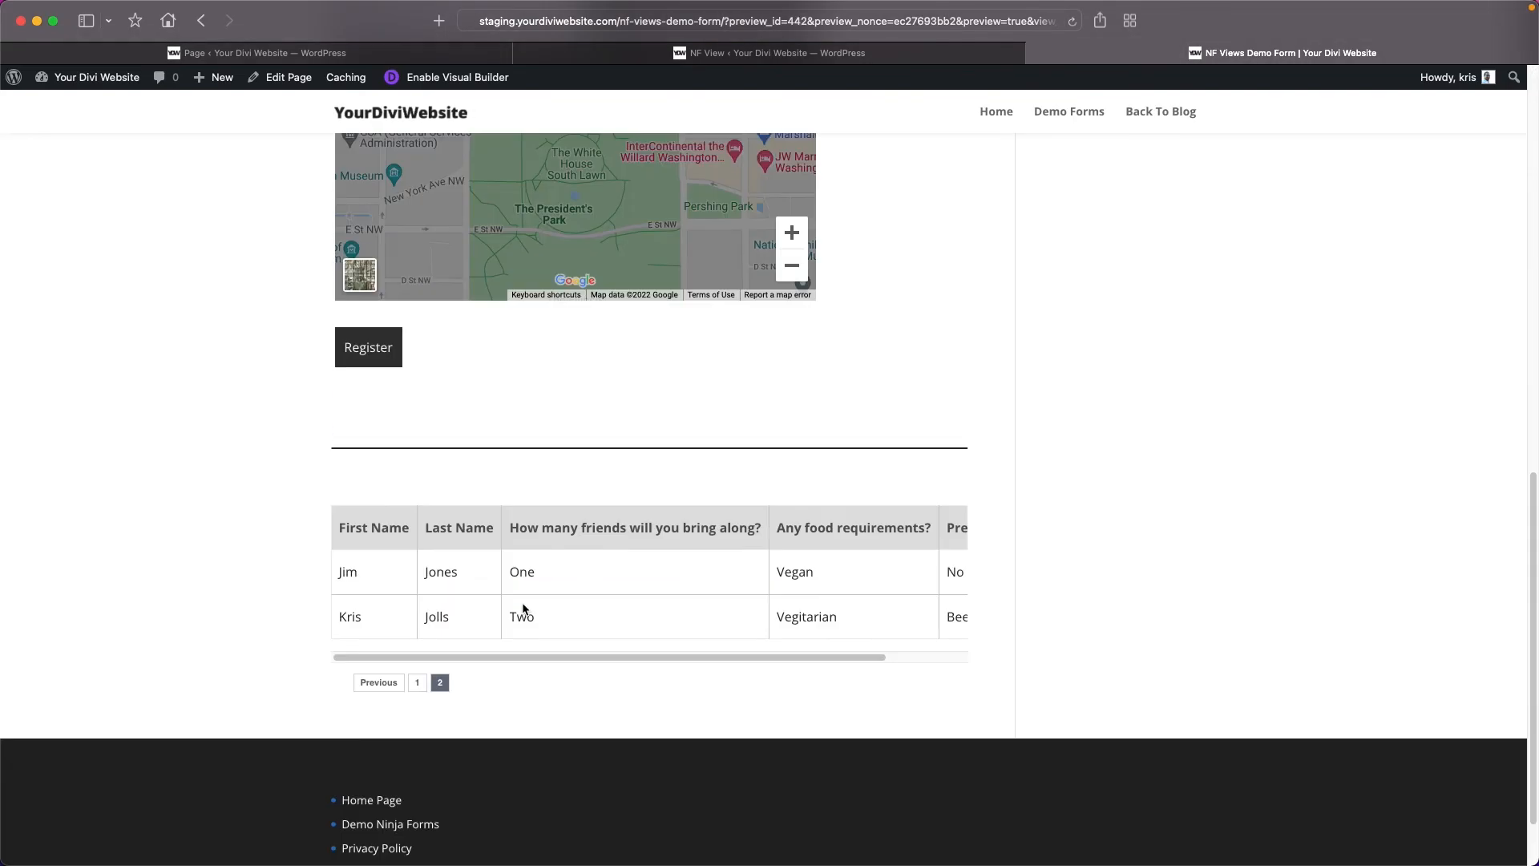
{"action": "mouse_move", "coordinate": [526, 660]}
{"action": "left_mouse_down"}
{"action": "mouse_move", "coordinate": [597, 661]}
{"action": "mouse_move", "coordinate": [555, 659]}
{"action": "left_mouse_up"}
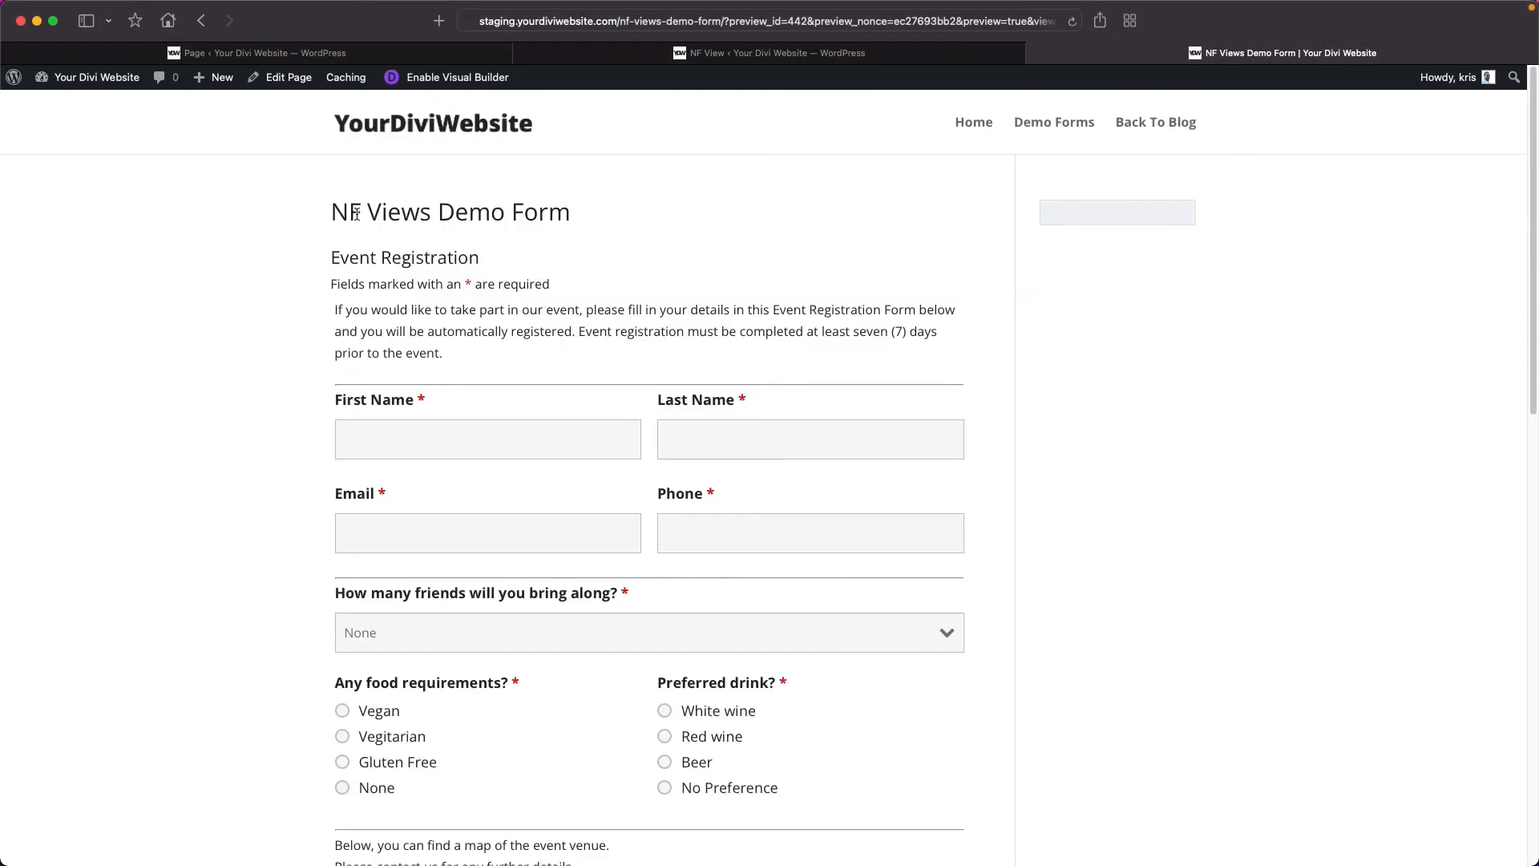